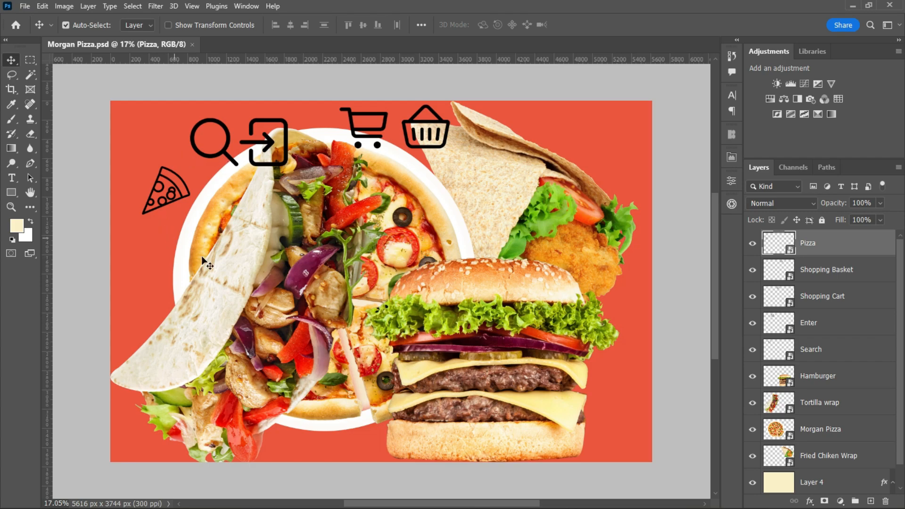
# Create a new document named "Morgan Pizza UI Design" at 2220 by 1380 pixels and 300 pixels per inch.
pyautogui.click(26, 6)
pyautogui.click(35, 19)
pyautogui.click(338, 144)
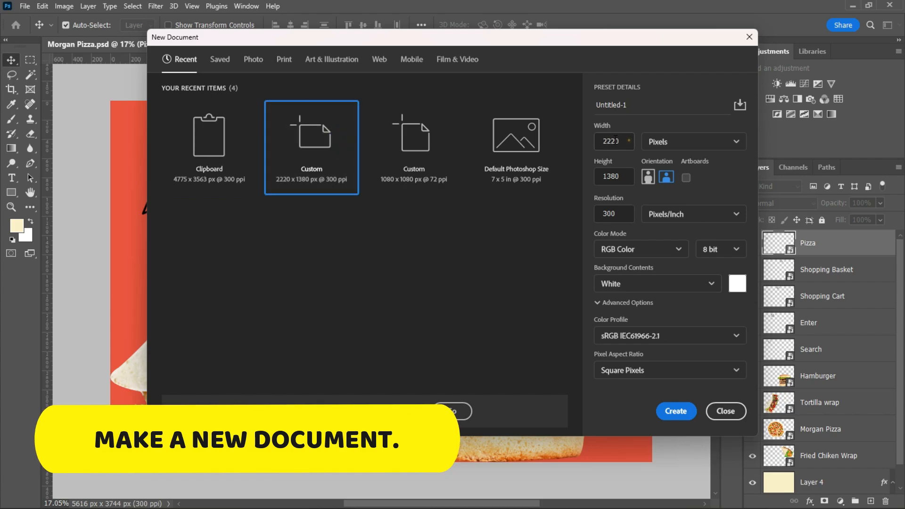
pyautogui.click(624, 142)
pyautogui.click(627, 176)
pyautogui.click(678, 108)
pyautogui.press('BackSpace')
pyautogui.press('BackSpace')
pyautogui.press('BackSpace')
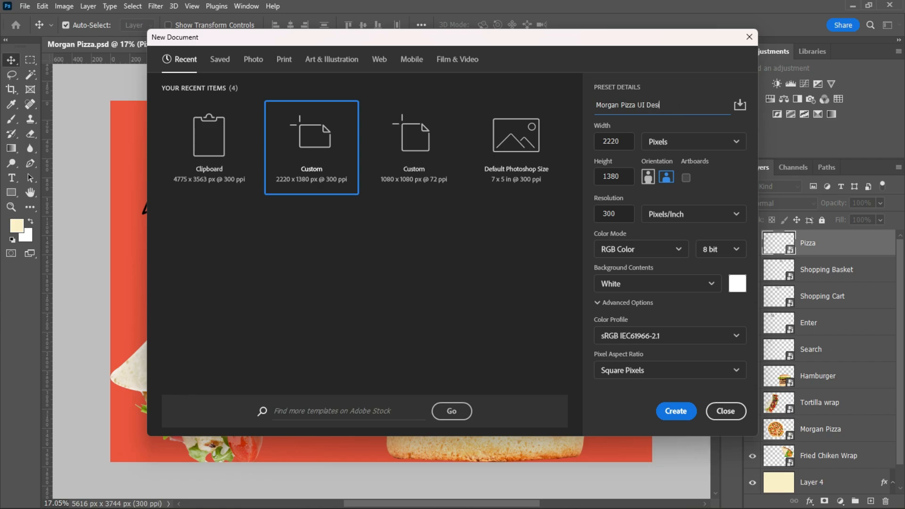
pyautogui.press('Return')
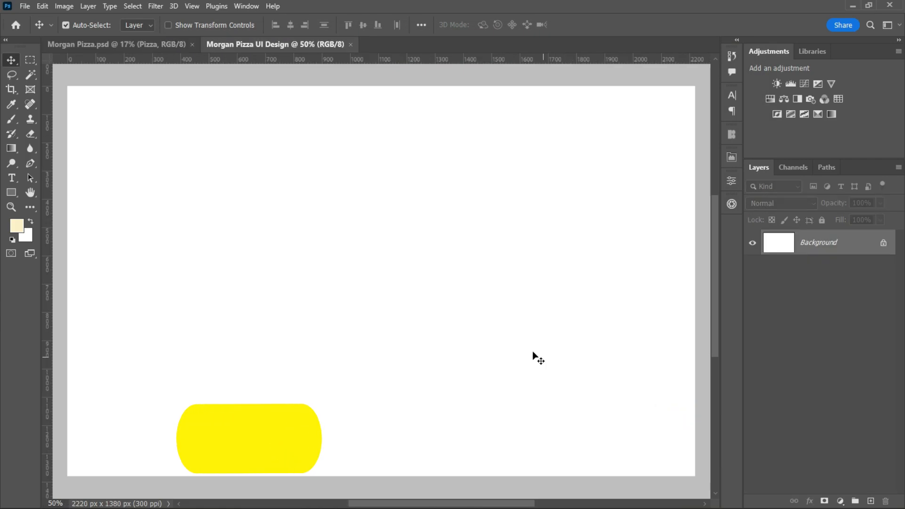
# Create a cream rectangle 1920 px wide and 1080 px high with rounded corners.
pyautogui.click(14, 194)
pyautogui.click(319, 255)
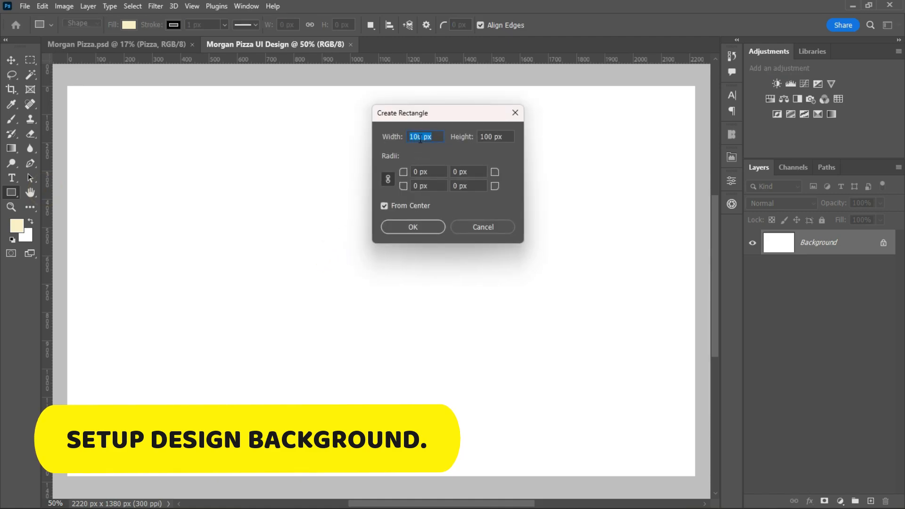
pyautogui.write('1920')
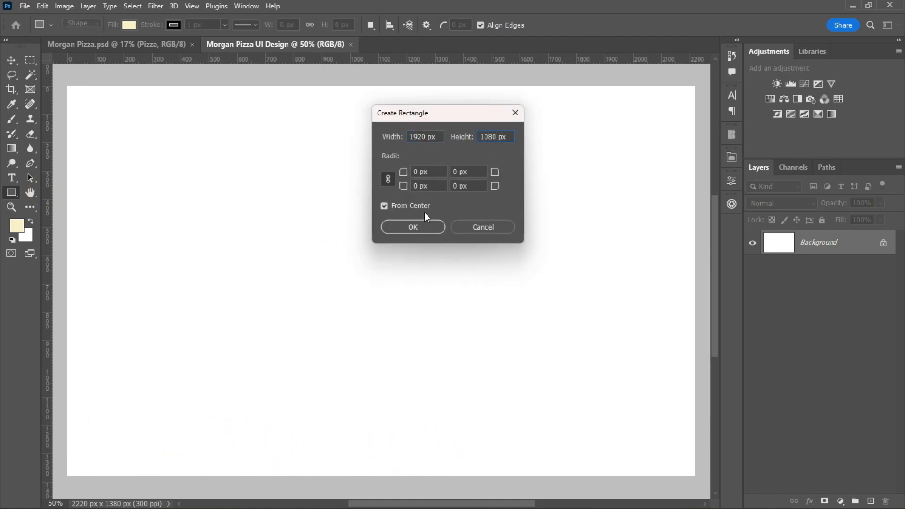
pyautogui.click(408, 227)
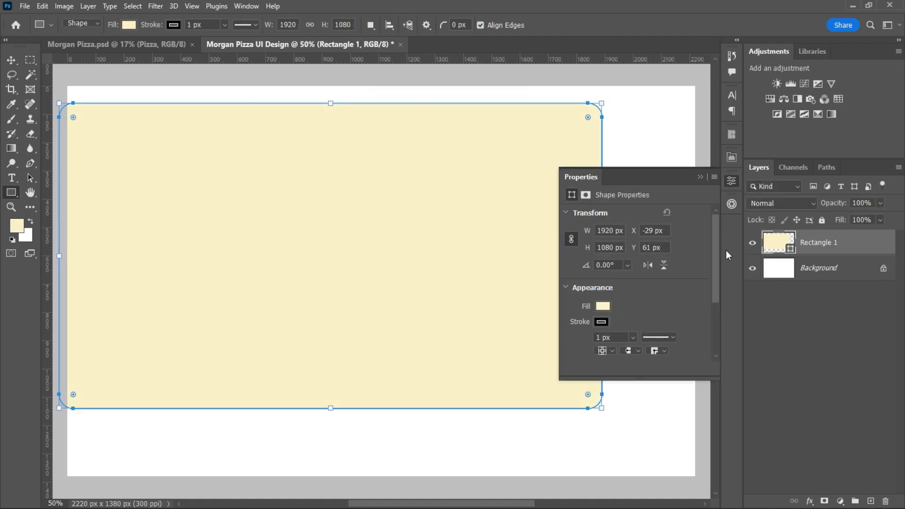
# Remove the stroke from the rectangle.
pyautogui.click(600, 321)
pyautogui.click(578, 319)
pyautogui.click(660, 284)
pyautogui.click(700, 176)
# Center the rectangle horizontally and vertically on the Background layer.
pyautogui.click(849, 269)
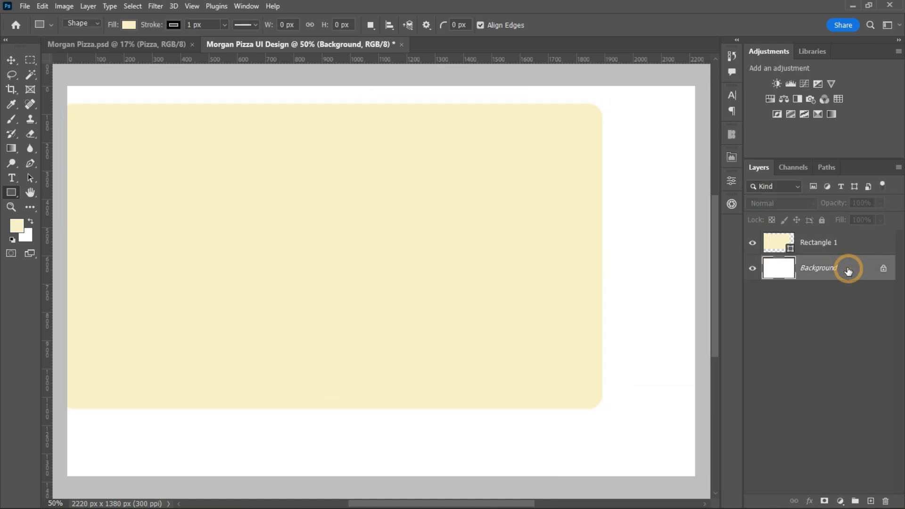
pyautogui.click(849, 242)
pyautogui.press('v')
pyautogui.click(291, 25)
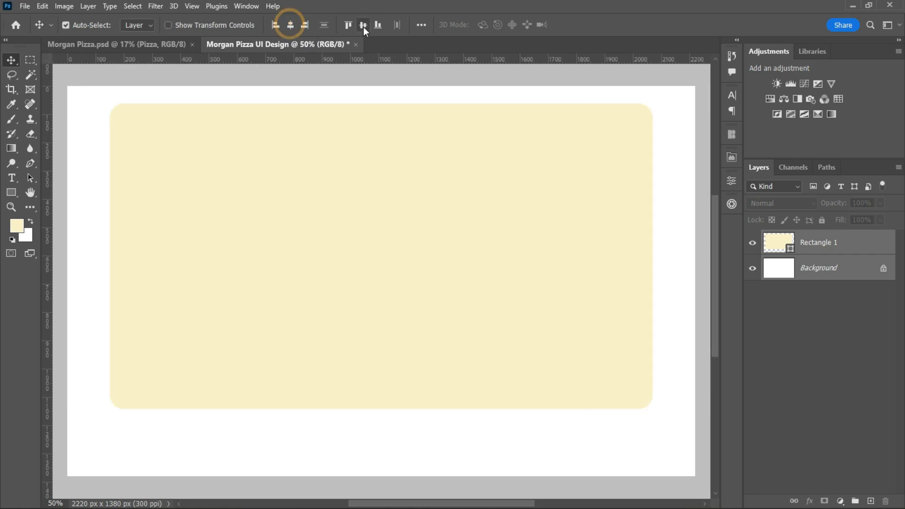
pyautogui.click(363, 24)
# Unlock the Background layer and add a new layer directly above it filled with the cream foreground color.
pyautogui.click(884, 268)
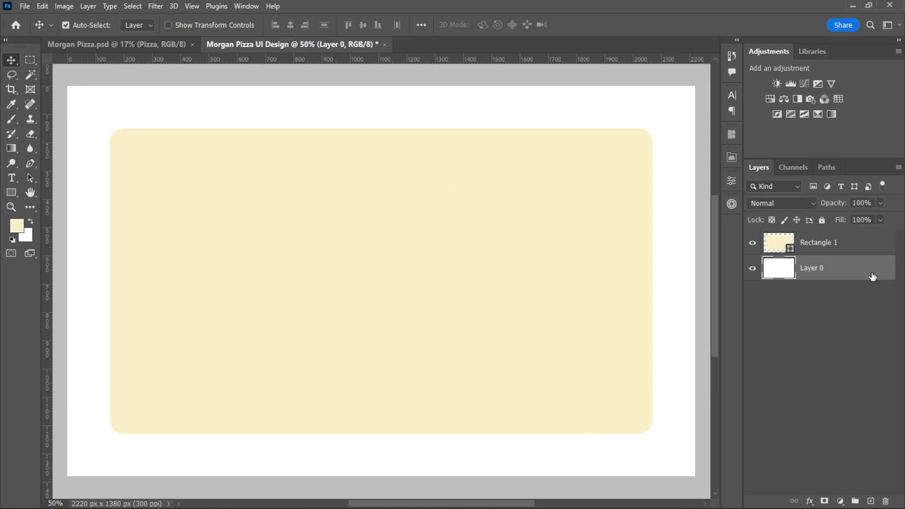
pyautogui.click(871, 502)
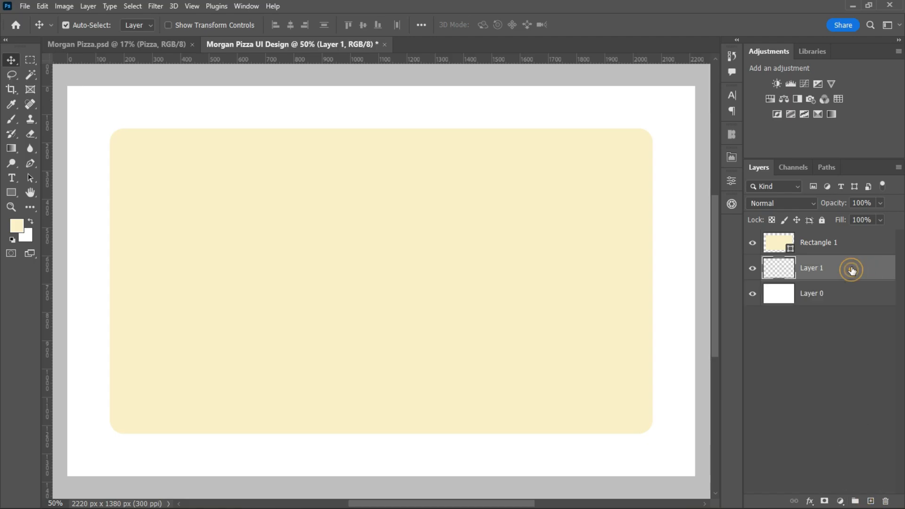
pyautogui.hotkey('alt', 'BackSpace')
# Apply a Color Overlay in light grey e9e9e9 to Layer 1.
pyautogui.doubleClick(781, 277)
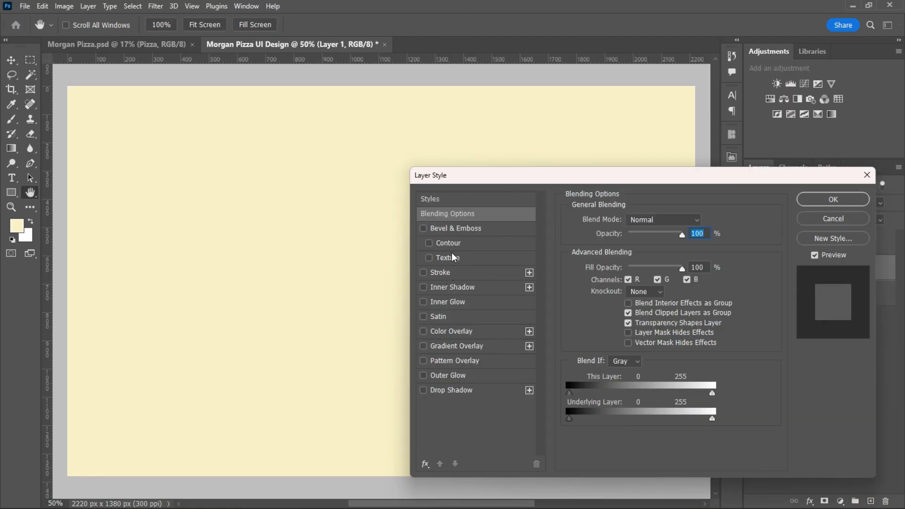
pyautogui.click(456, 334)
pyautogui.click(701, 219)
pyautogui.click(408, 140)
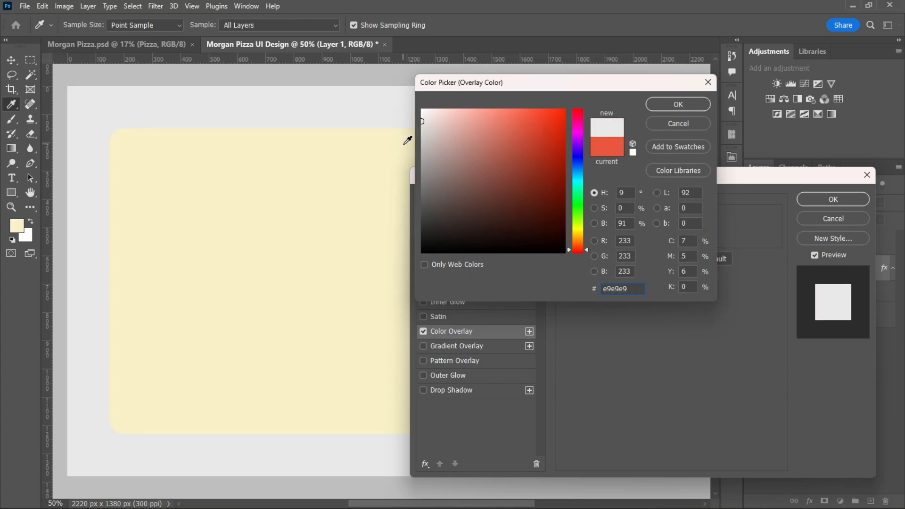
pyautogui.click(678, 105)
pyautogui.press('Return')
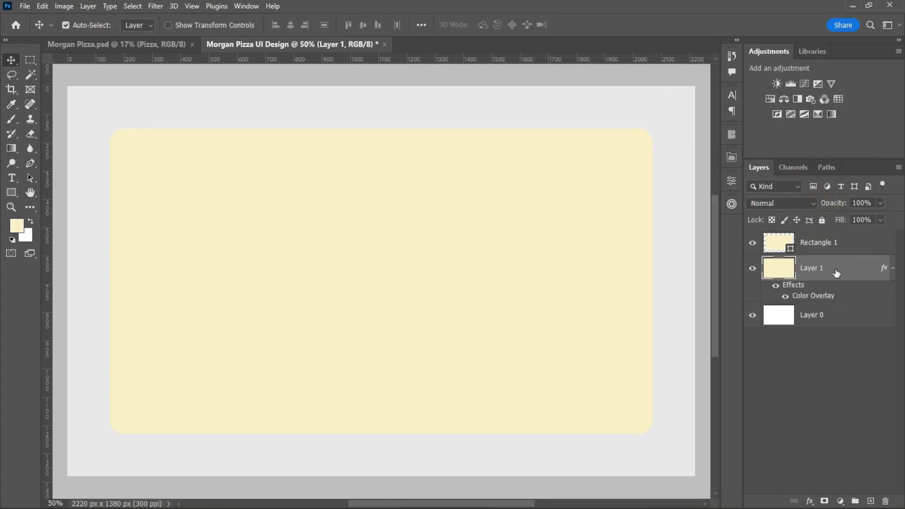
# Apply the Add Noise filter to Layer 1 with an amount of 12.5% and Uniform distribution, and collapse its effects list.
pyautogui.click(156, 6)
pyautogui.moveTo(175, 246)
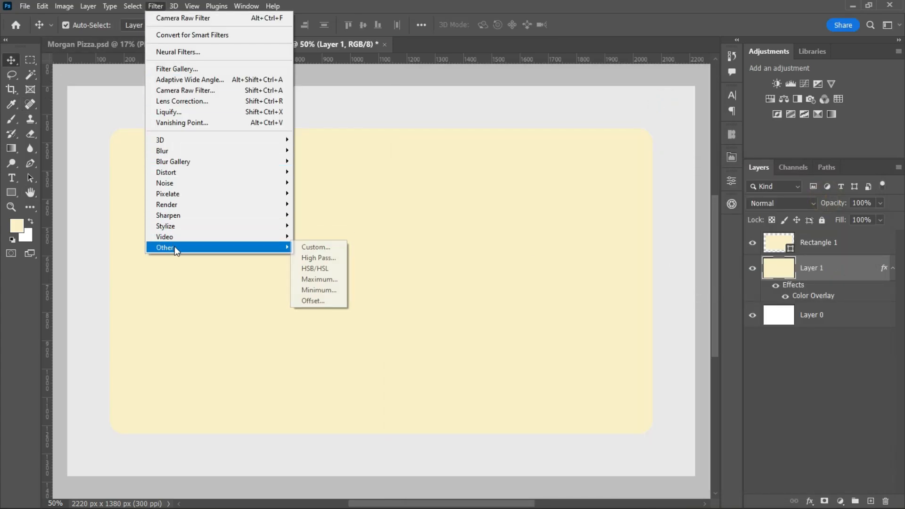
pyautogui.moveTo(188, 183)
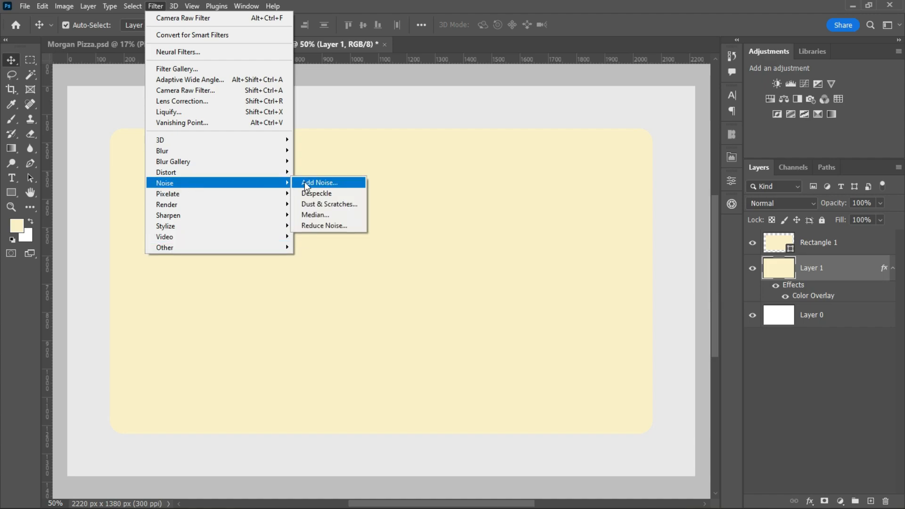
pyautogui.click(311, 182)
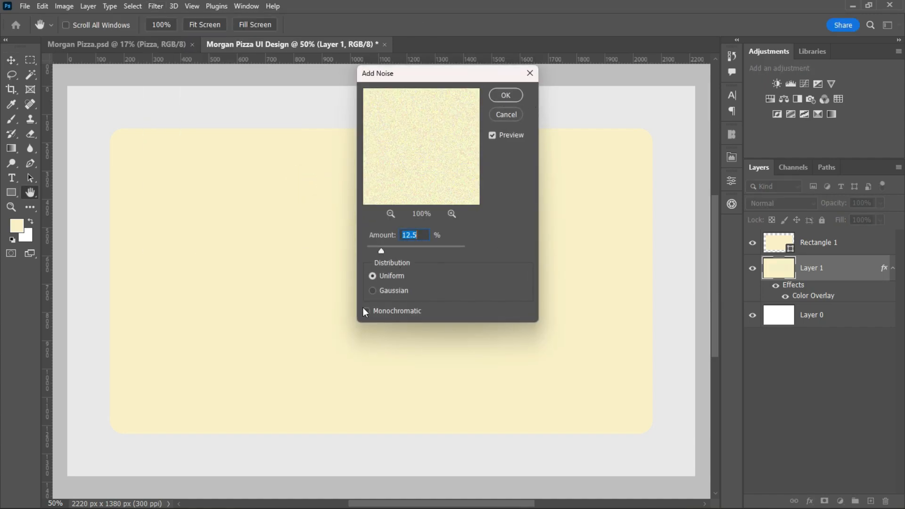
pyautogui.click(373, 291)
pyautogui.click(372, 276)
pyautogui.click(507, 97)
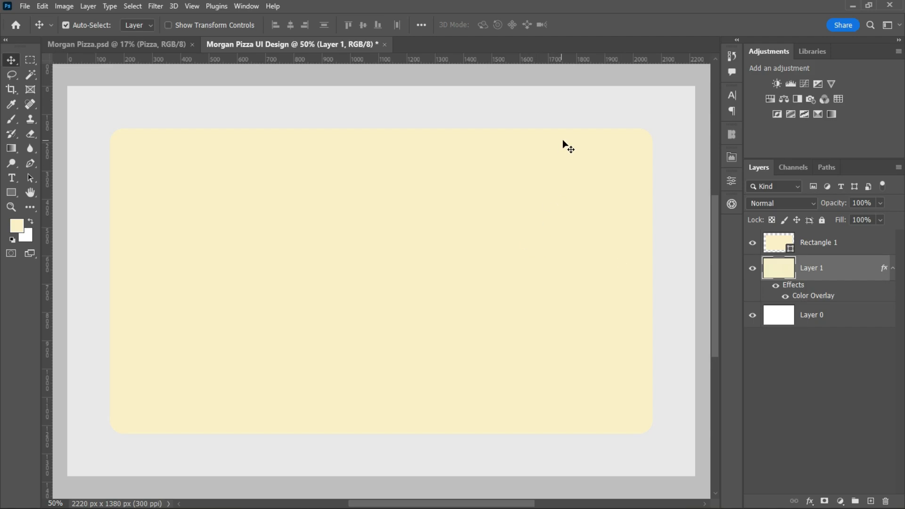
pyautogui.click(891, 269)
pyautogui.click(831, 277)
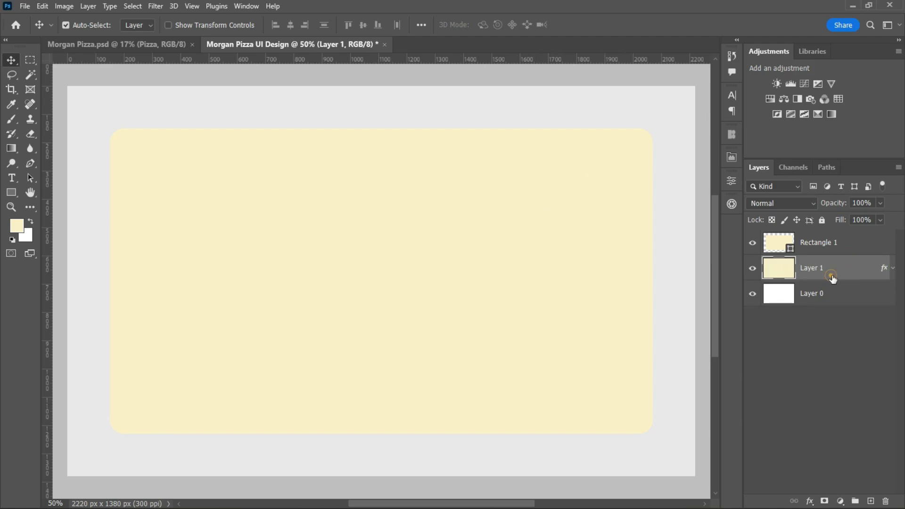
# Change the fill color of Rectangle 1 to white (ffffff).
pyautogui.click(595, 253)
pyautogui.doubleClick(779, 242)
pyautogui.moveTo(430, 125); pyautogui.dragTo(387, 71)
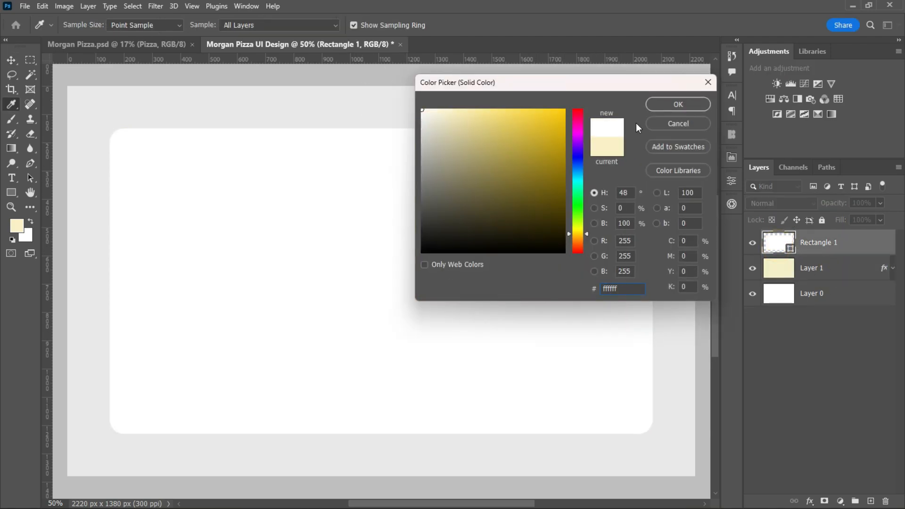
pyautogui.click(678, 104)
# Darken the Color Overlay of Layer 1 to the grey dbd8d8.
pyautogui.doubleClick(842, 275)
pyautogui.click(697, 219)
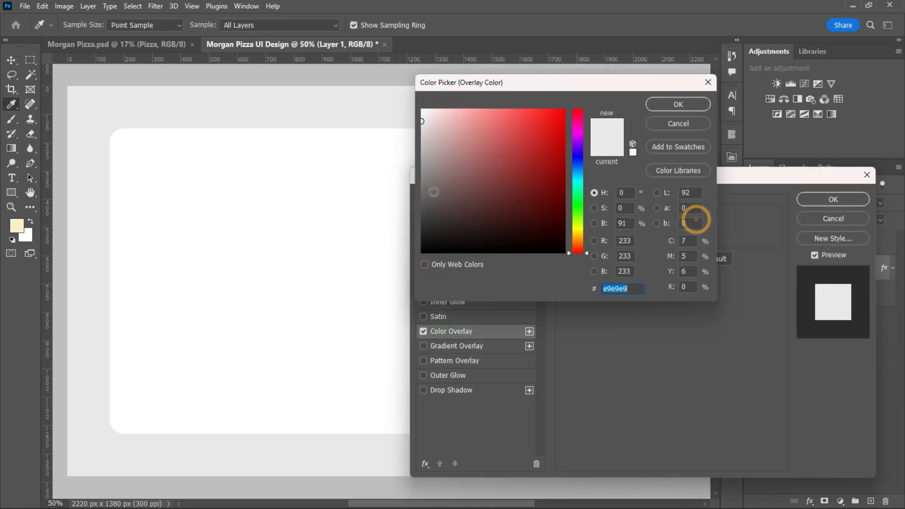
pyautogui.moveTo(428, 150); pyautogui.dragTo(423, 129)
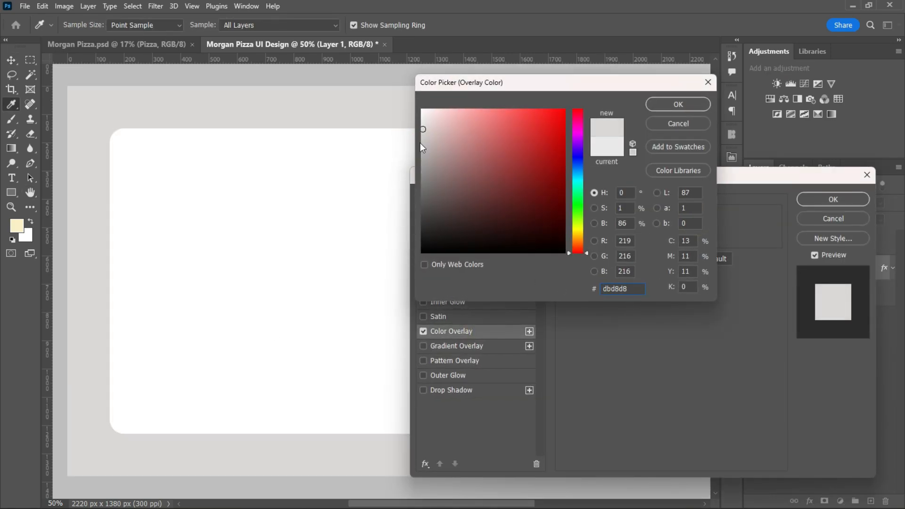
pyautogui.click(678, 104)
pyautogui.click(833, 199)
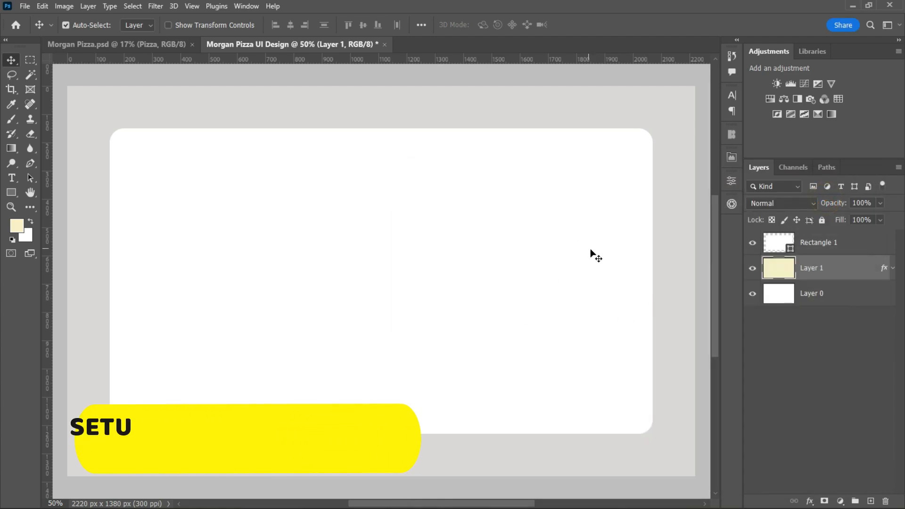
# Place horizontal guides at about 290 and 690 px and vertical guides at about 1530, 1580, 1690 and 1860 px.
pyautogui.moveTo(96, 59); pyautogui.dragTo(134, 282)
pyautogui.moveTo(47, 245); pyautogui.dragTo(533, 289)
pyautogui.moveTo(52, 274); pyautogui.dragTo(501, 288)
pyautogui.moveTo(533, 253); pyautogui.dragTo(545, 253)
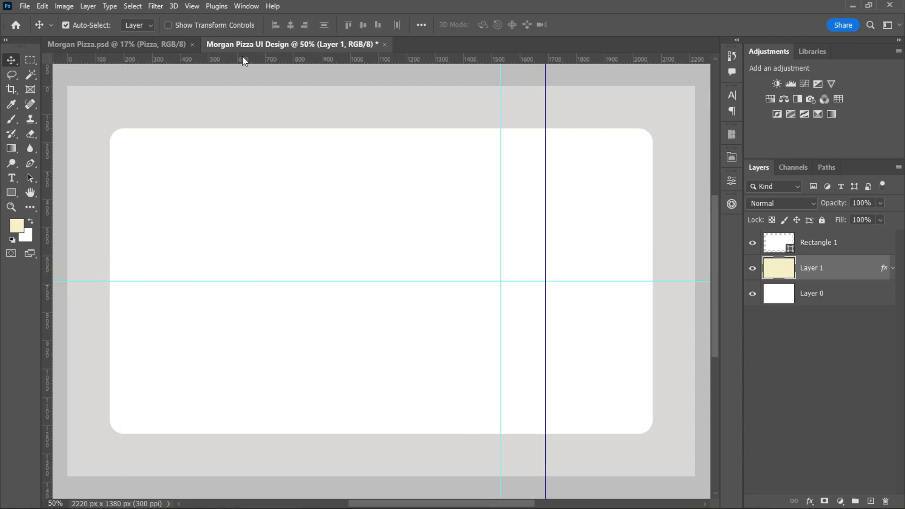
pyautogui.moveTo(243, 58); pyautogui.dragTo(285, 167)
pyautogui.moveTo(47, 245); pyautogui.dragTo(594, 244)
# Activate the Pen tool and add a new empty layer above Rectangle 1.
pyautogui.click(30, 163)
pyautogui.click(103, 162)
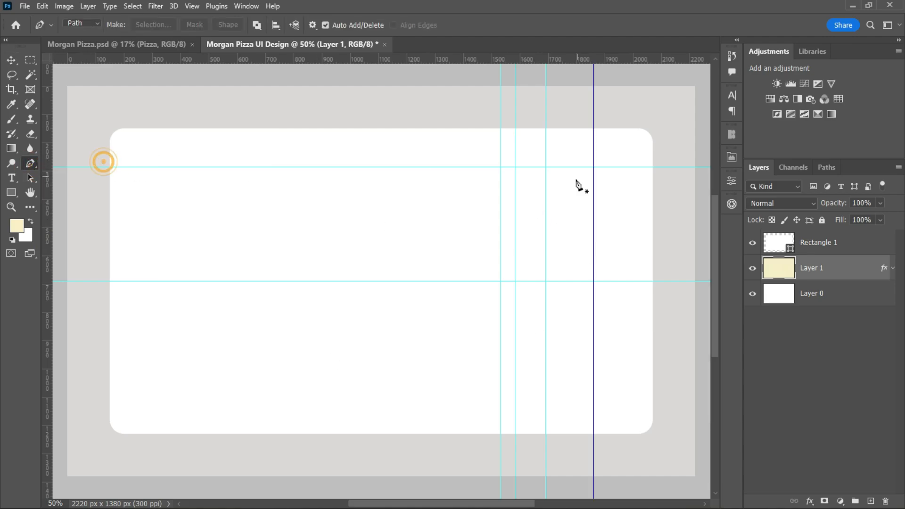
pyautogui.click(836, 251)
pyautogui.click(871, 501)
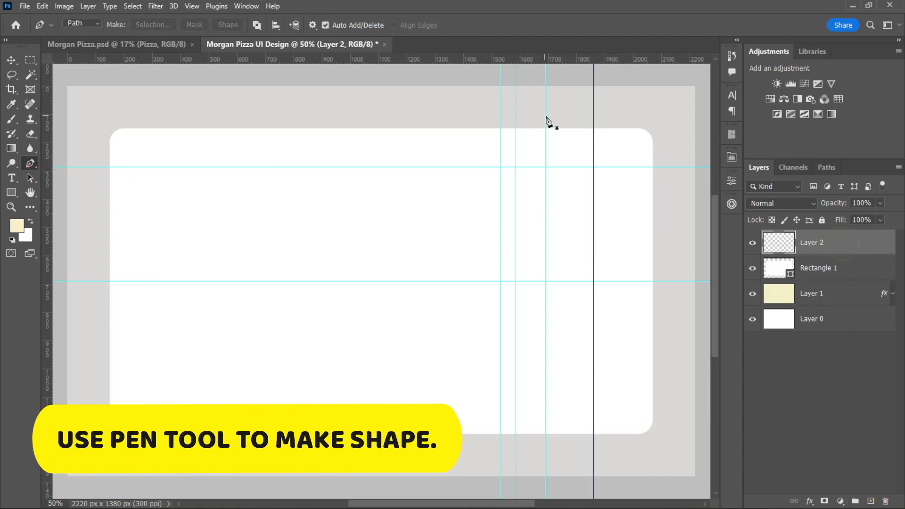
# Draw a closed Pen path over the white rectangle's upper-right part, with a slanted top and an S-curved left edge following the guides.
pyautogui.click(594, 125)
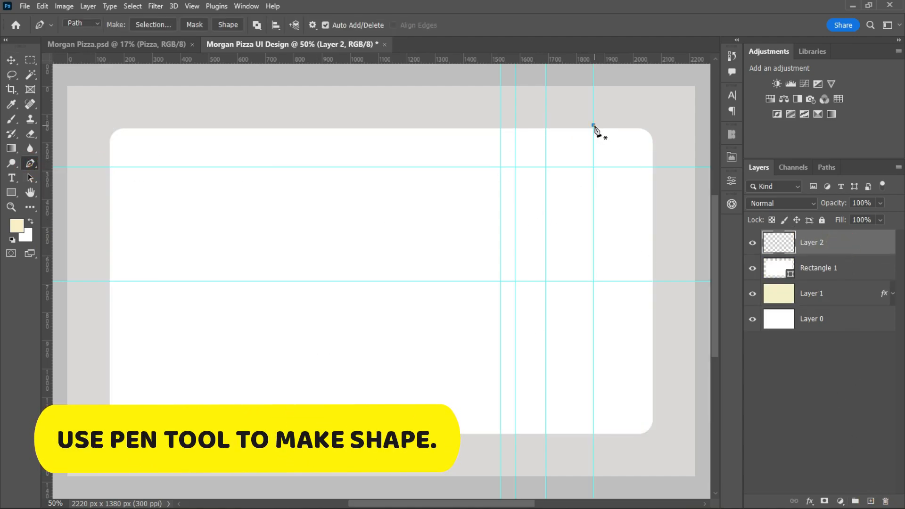
pyautogui.click(500, 167)
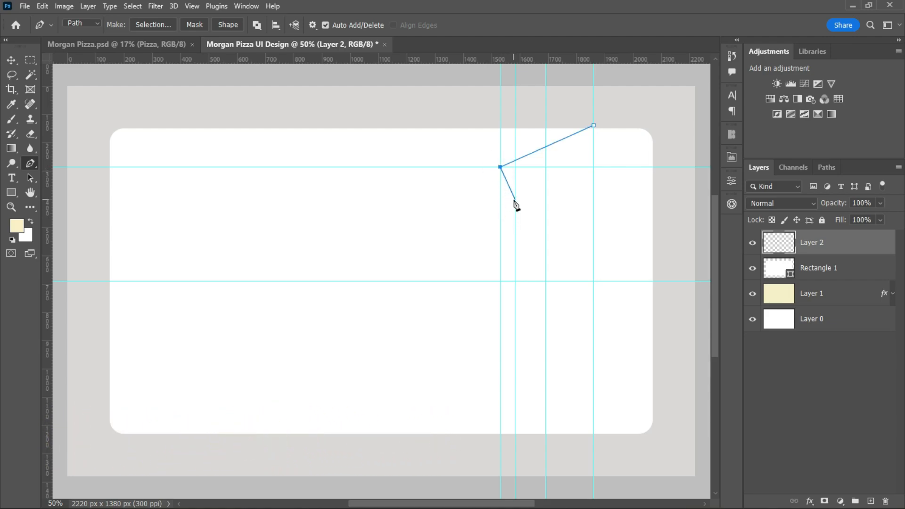
pyautogui.moveTo(515, 199); pyautogui.dragTo(538, 204)
pyautogui.moveTo(515, 281); pyautogui.dragTo(485, 307)
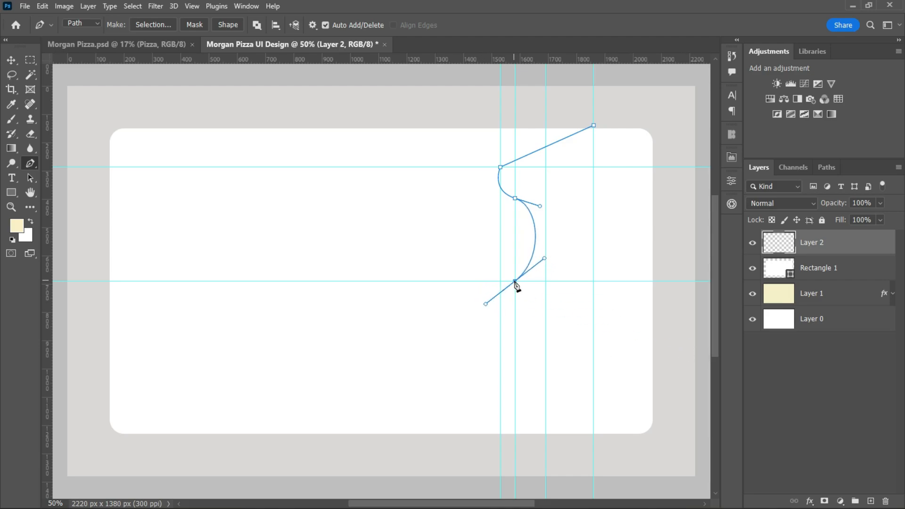
pyautogui.click(663, 281)
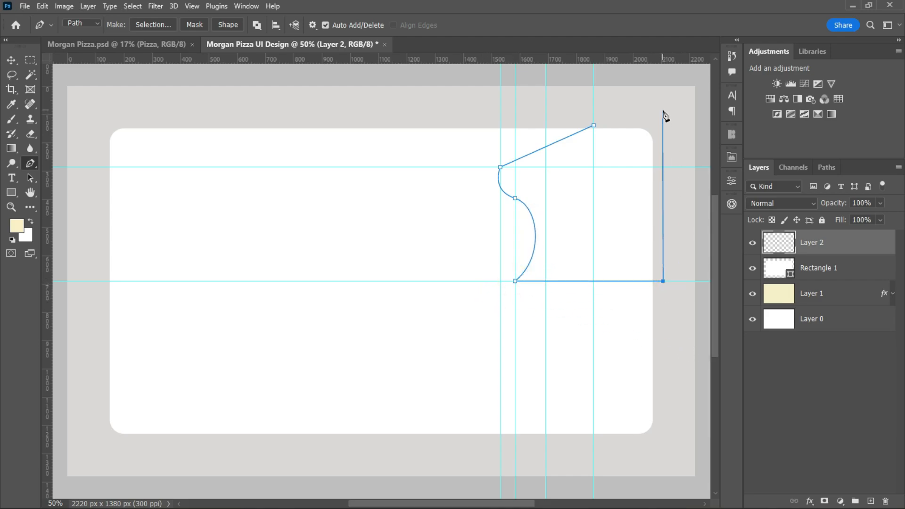
# Convert the path to a selection, fill it with the cream foreground color on Layer 2, and deselect.
pyautogui.rightClick(598, 211)
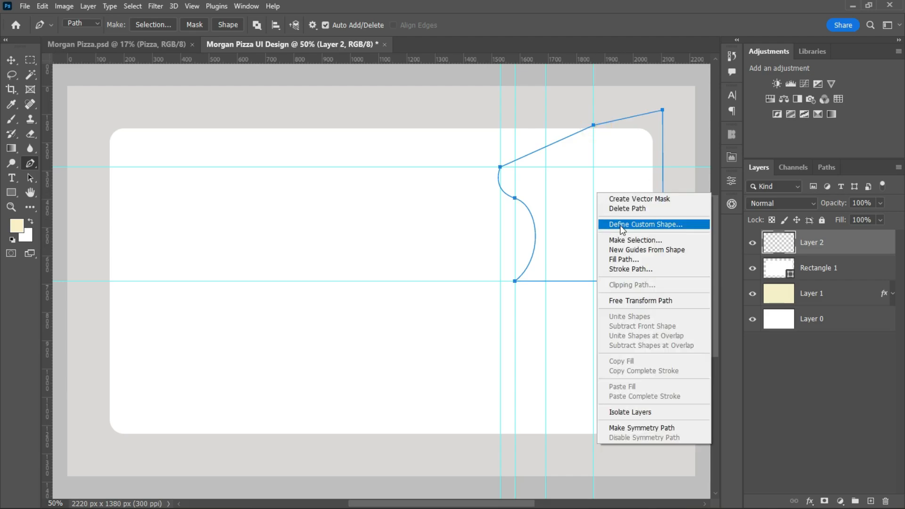
pyautogui.click(631, 240)
pyautogui.click(511, 125)
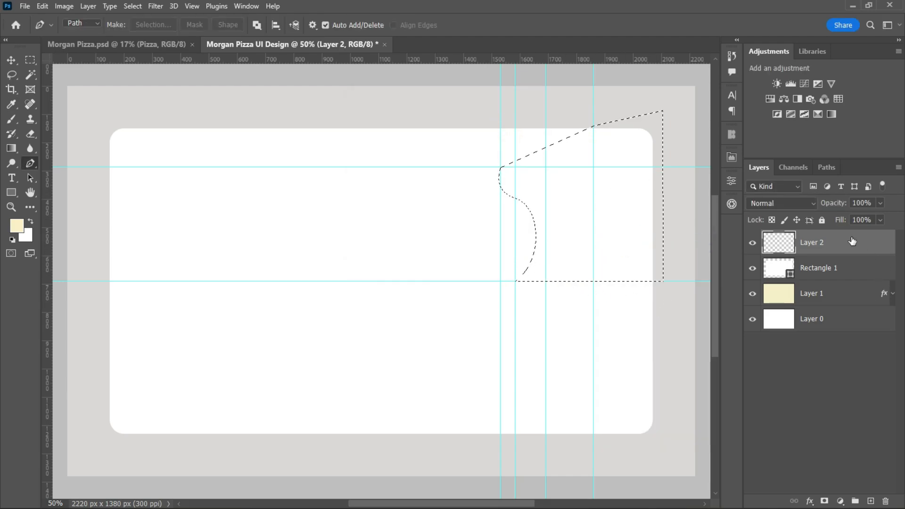
pyautogui.hotkey('alt', 'BackSpace')
pyautogui.hotkey('ctrl', 'd')
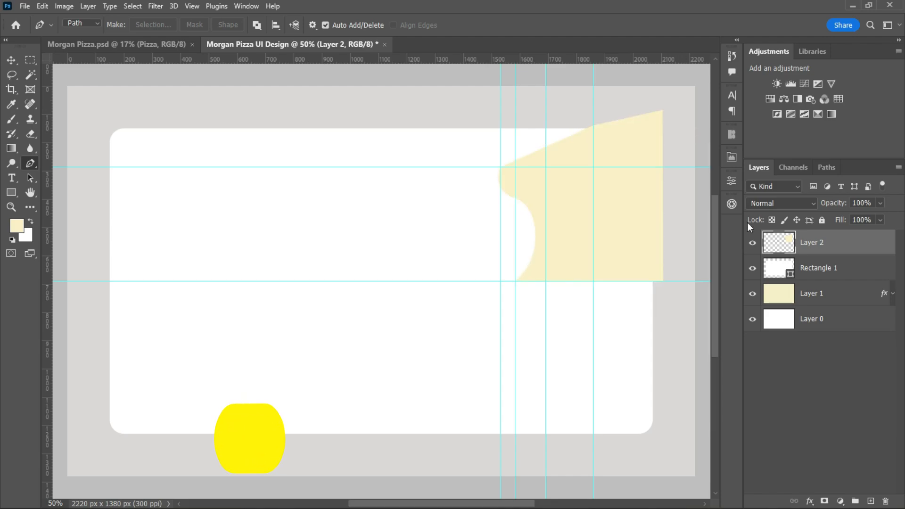
# Duplicate the cream shape of Layer 2 and place the copy lower, overlapping the original.
pyautogui.click(843, 246)
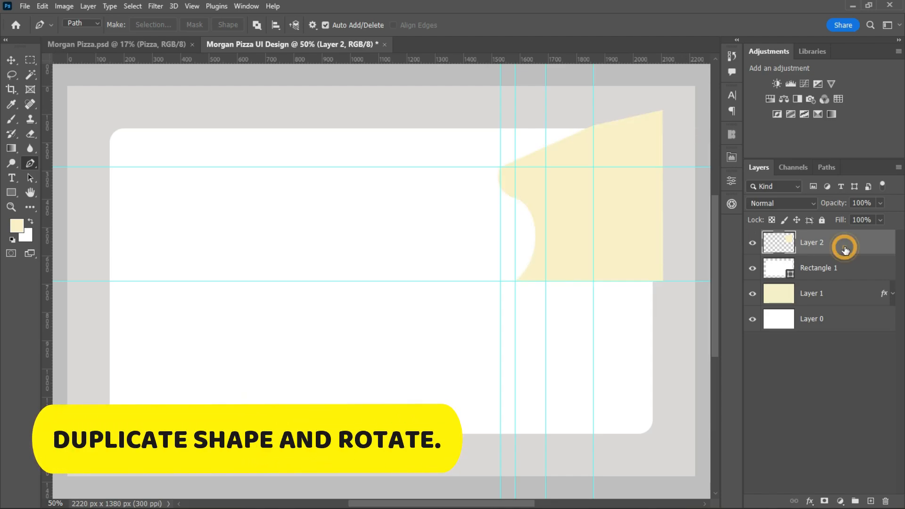
pyautogui.click(10, 60)
pyautogui.keyDown('alt'); pyautogui.moveTo(625, 218); pyautogui.dragTo(610, 323); pyautogui.keyUp('alt')
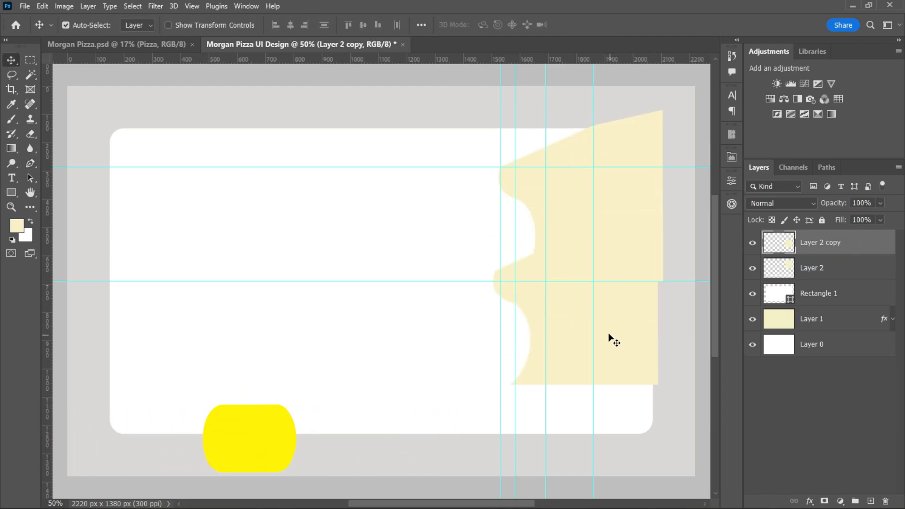
# Rotate the copied cream shape 180°, flip it horizontally and move it down so it mirrors the original below.
pyautogui.click(616, 313)
pyautogui.hotkey('ctrl', 't')
pyautogui.rightClick(618, 314)
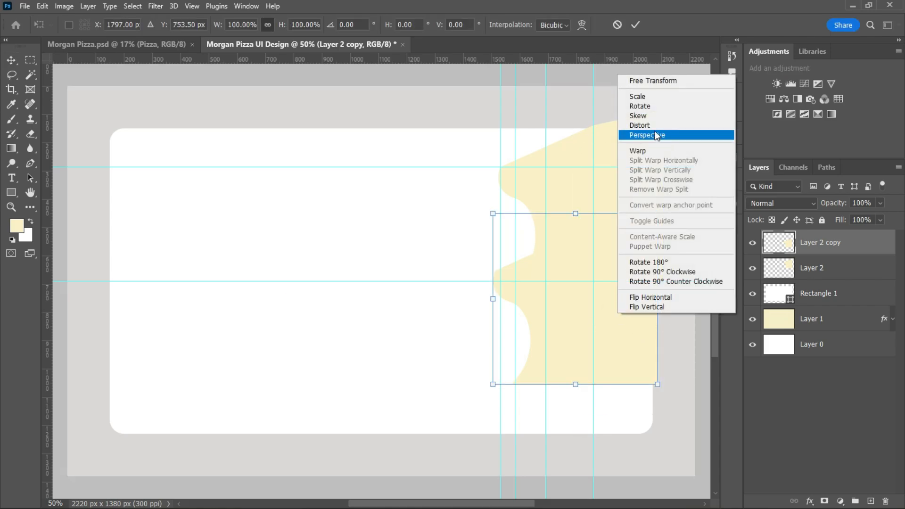
pyautogui.click(657, 260)
pyautogui.rightClick(626, 315)
pyautogui.click(658, 298)
pyautogui.moveTo(620, 327); pyautogui.dragTo(624, 395)
pyautogui.click(636, 25)
# Hide the guides over the canvas.
pyautogui.scroll(8, 608, 321)
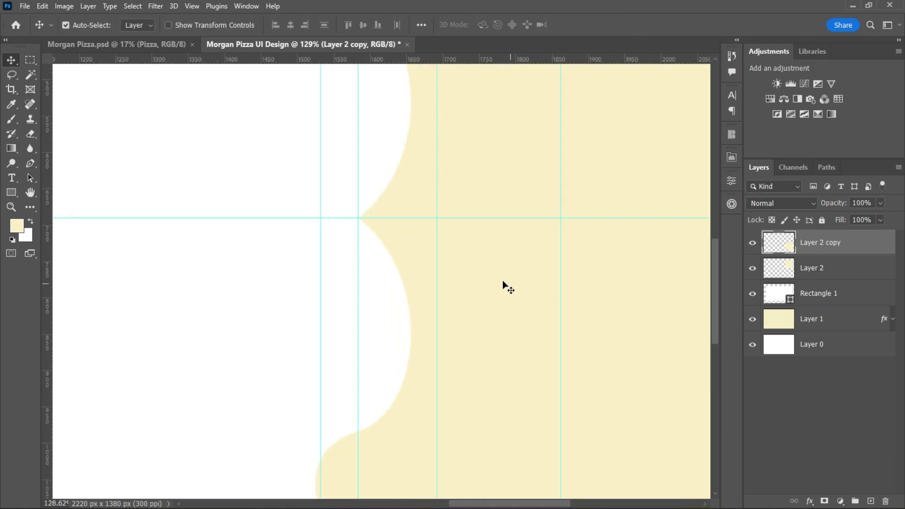
pyautogui.hotkey('ctrl', ';')
pyautogui.scroll(-10, 509, 235)
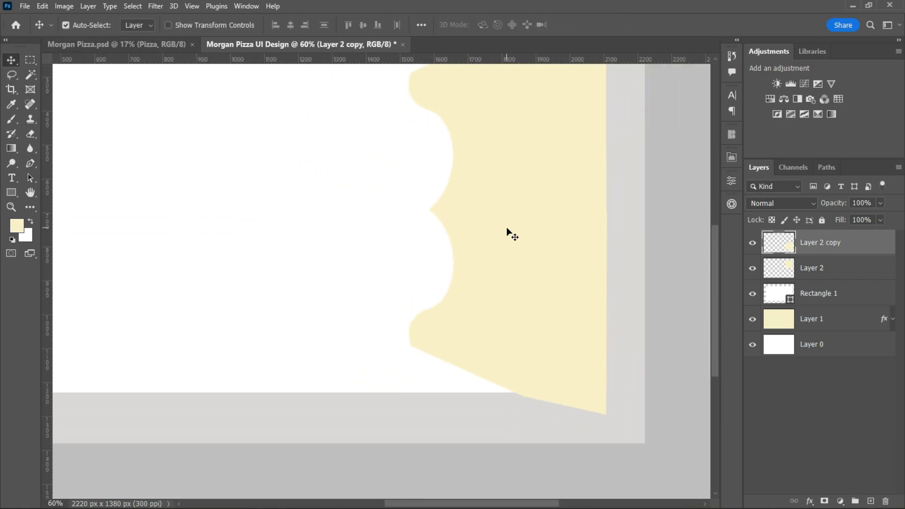
pyautogui.moveTo(715, 341); pyautogui.dragTo(716, 303)
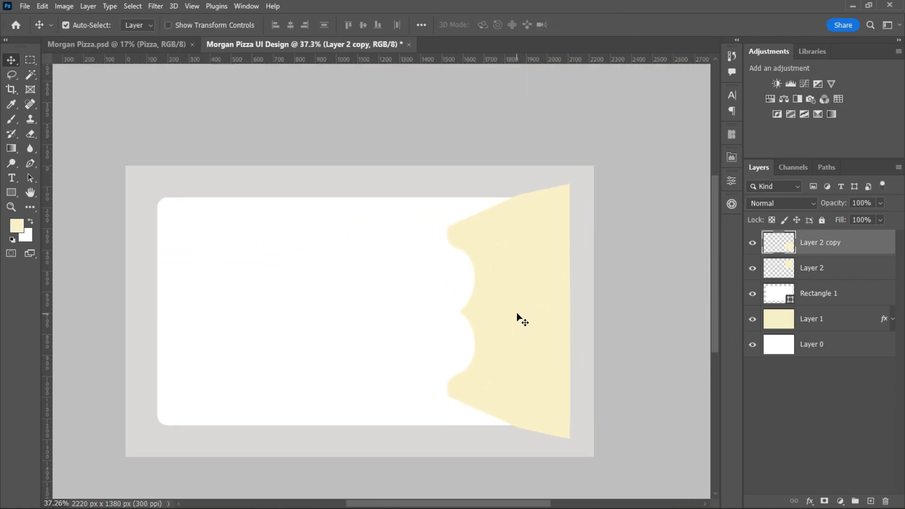
# Combine Layer 2 and Layer 2 copy into a single smart object.
pyautogui.click(835, 268)
pyautogui.keyDown('shift'); pyautogui.click(847, 241); pyautogui.keyUp('shift')
pyautogui.rightClick(847, 241)
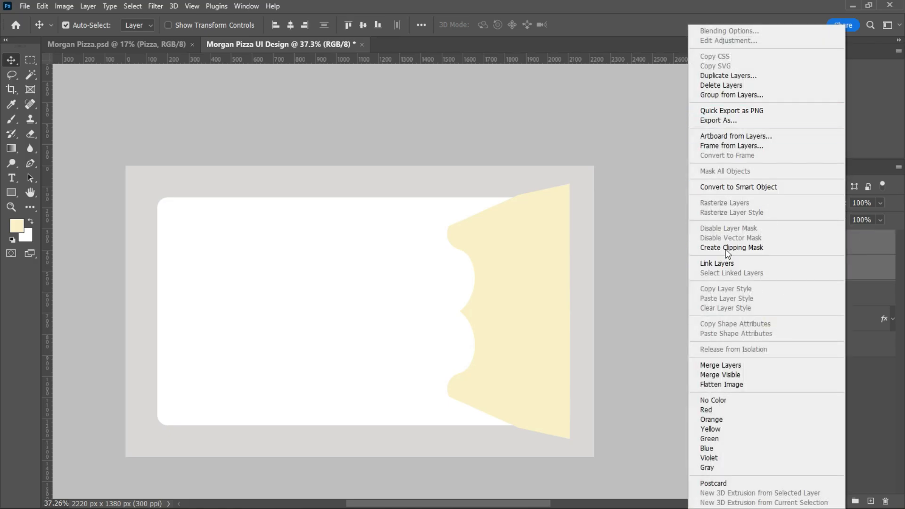
pyautogui.click(727, 187)
# Draw a circle about 667 px wide with the Ellipse tool on the white panel and remove its stroke.
pyautogui.scroll(3, 505, 338)
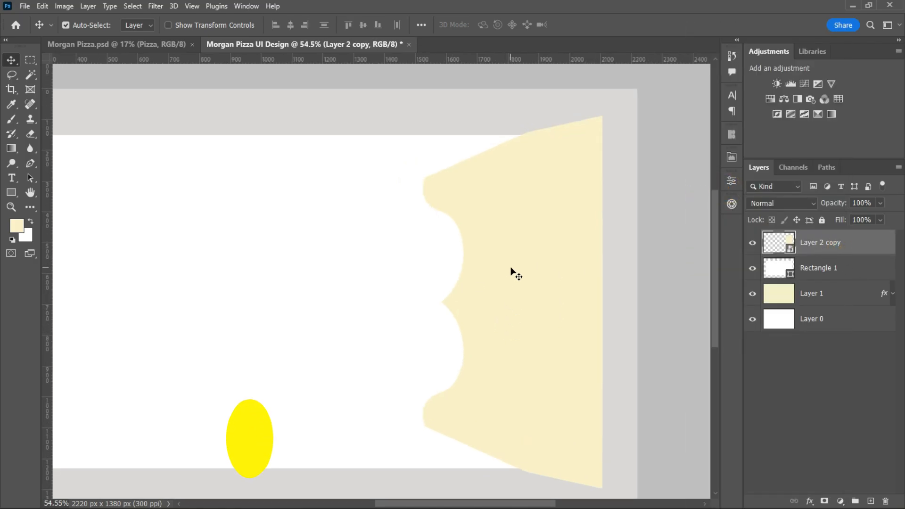
pyautogui.rightClick(11, 192)
pyautogui.click(66, 205)
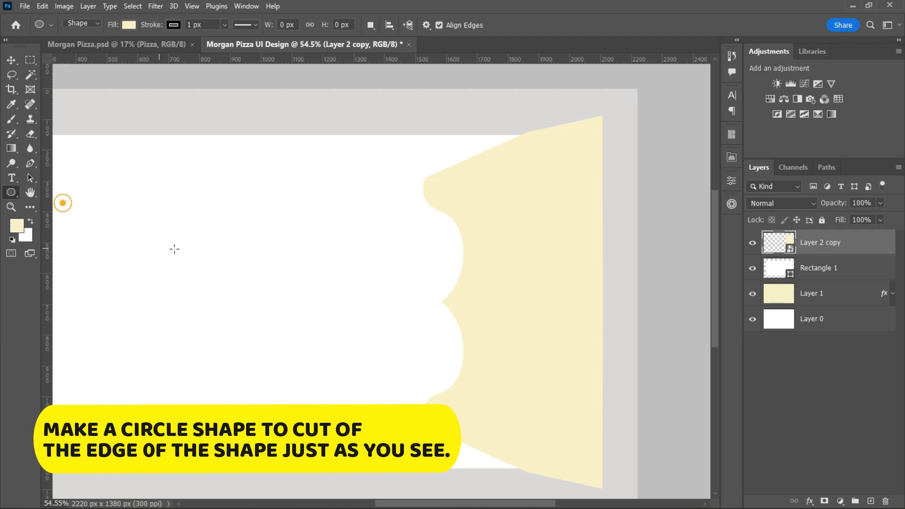
pyautogui.moveTo(180, 245); pyautogui.dragTo(465, 431)
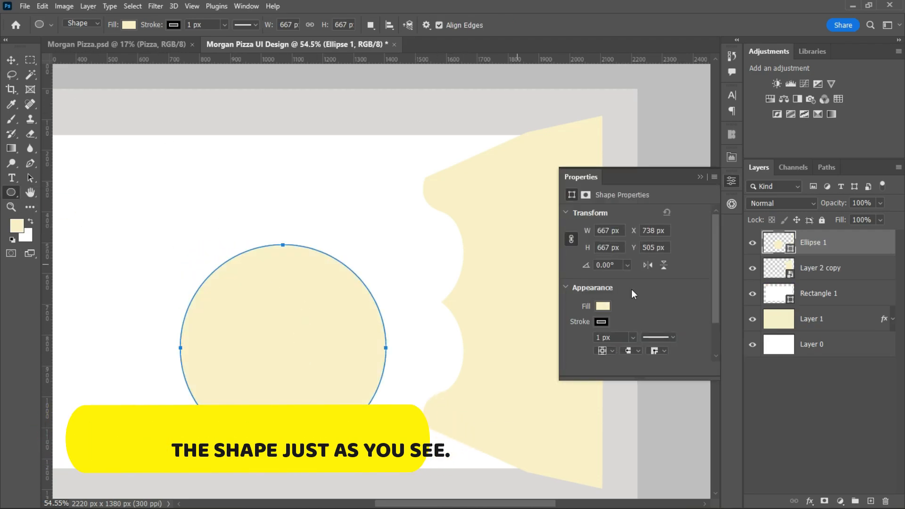
pyautogui.click(603, 304)
pyautogui.click(694, 188)
pyautogui.press('v')
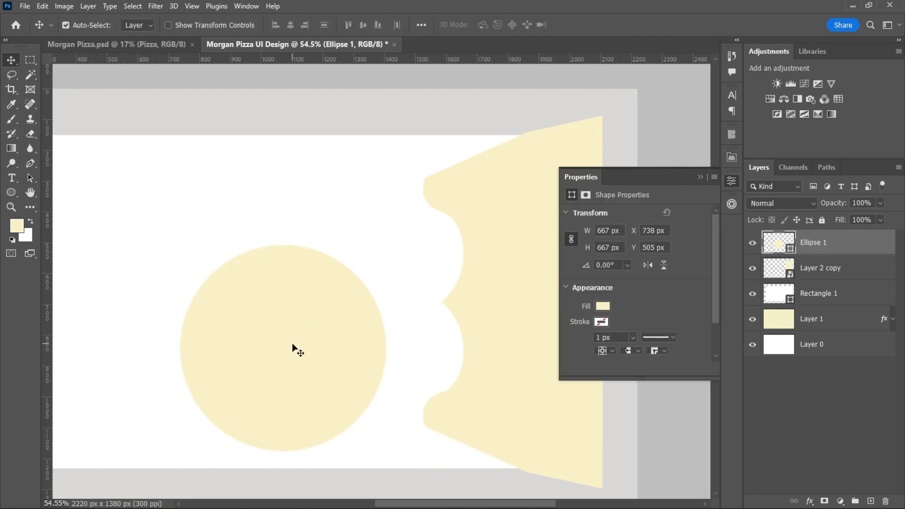
# Move the circle over the left edge of the cream shape and change its fill to black.
pyautogui.moveTo(295, 347); pyautogui.dragTo(397, 296)
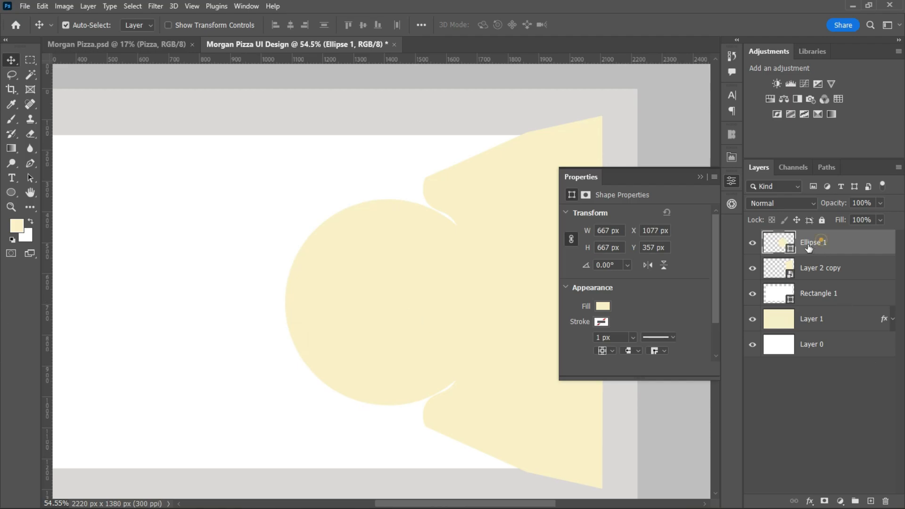
pyautogui.doubleClick(778, 242)
pyautogui.click(407, 187)
pyautogui.moveTo(408, 187); pyautogui.dragTo(415, 269)
pyautogui.click(673, 107)
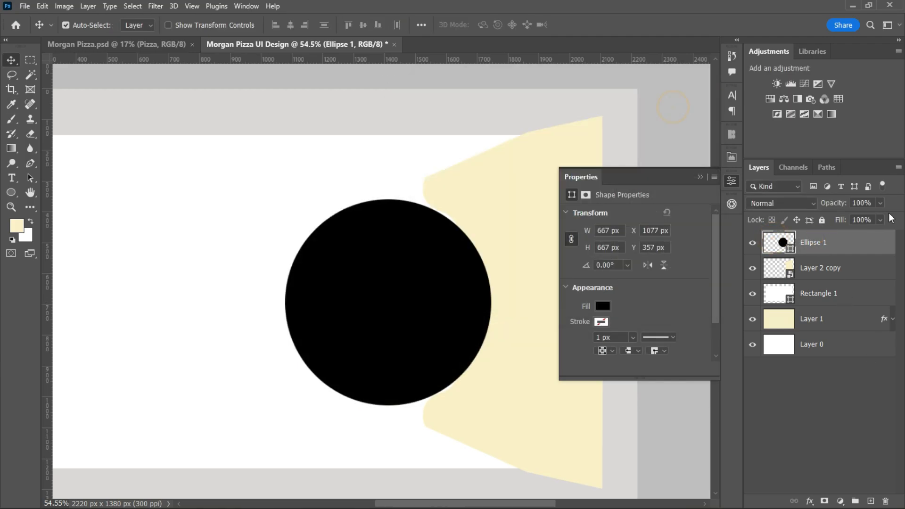
# Lower the circle's opacity to 20% and scale it to 103.30%, fitting it against the cream shape's inner edge.
pyautogui.moveTo(828, 220); pyautogui.dragTo(838, 217)
pyautogui.moveTo(429, 340); pyautogui.dragTo(417, 325)
pyautogui.hotkey('ctrl', 't')
pyautogui.moveTo(484, 303); pyautogui.dragTo(490, 305)
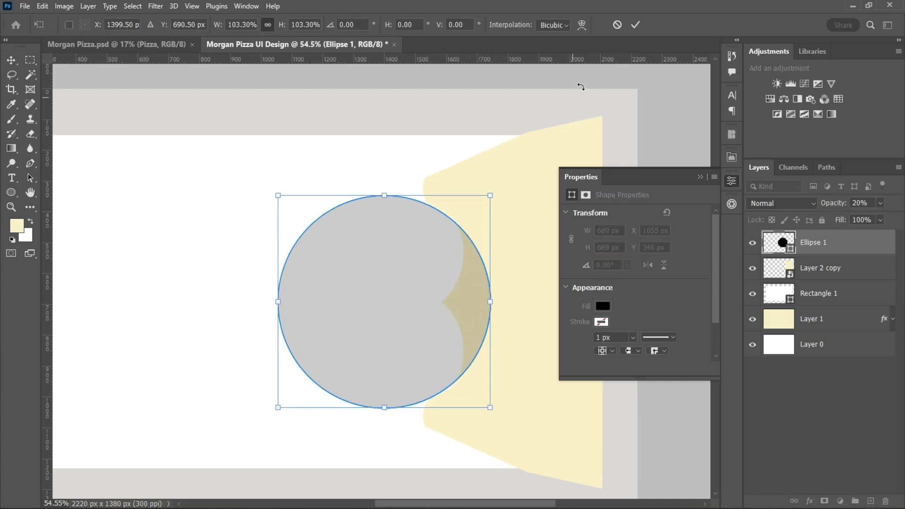
pyautogui.click(636, 24)
# Rasterize Layer 2 copy, cut the circle's outline out of it, and move the circle aside.
pyautogui.keyDown('ctrl'); pyautogui.click(771, 249); pyautogui.keyUp('ctrl')
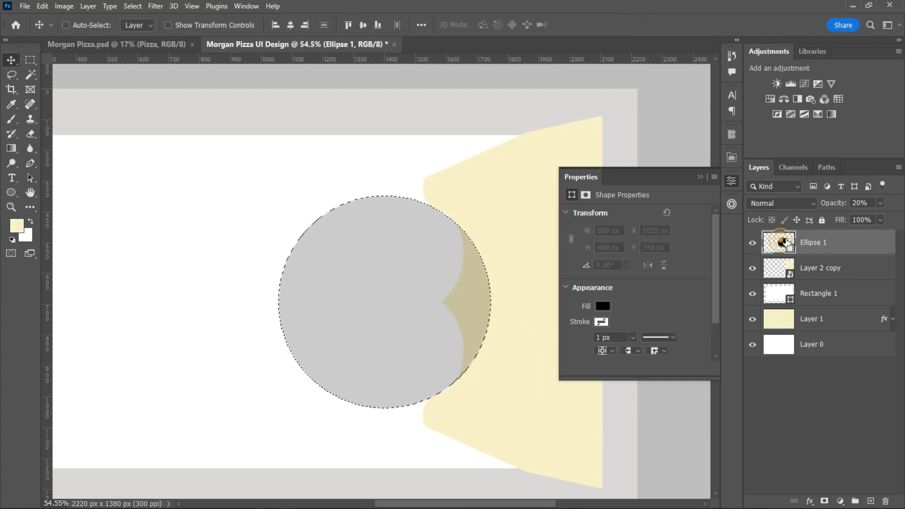
pyautogui.click(785, 266)
pyautogui.rightClick(820, 268)
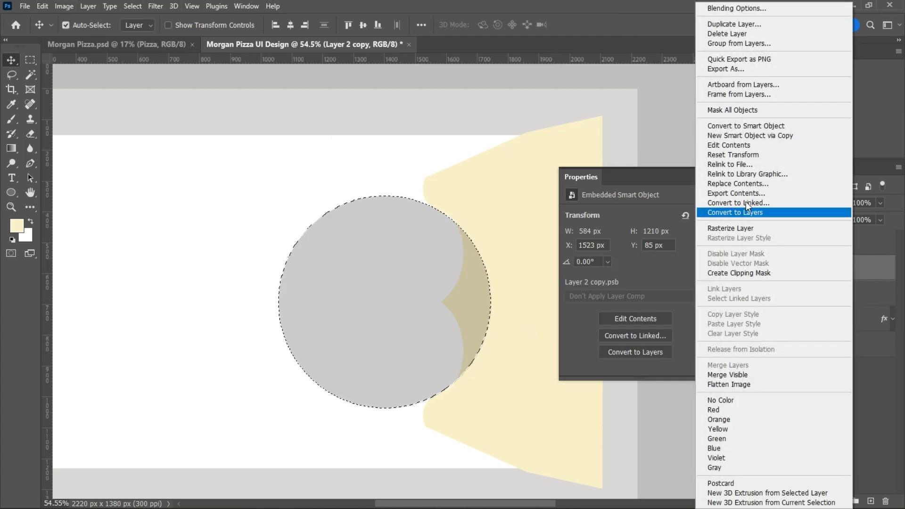
pyautogui.click(745, 228)
pyautogui.click(42, 6)
pyautogui.click(67, 73)
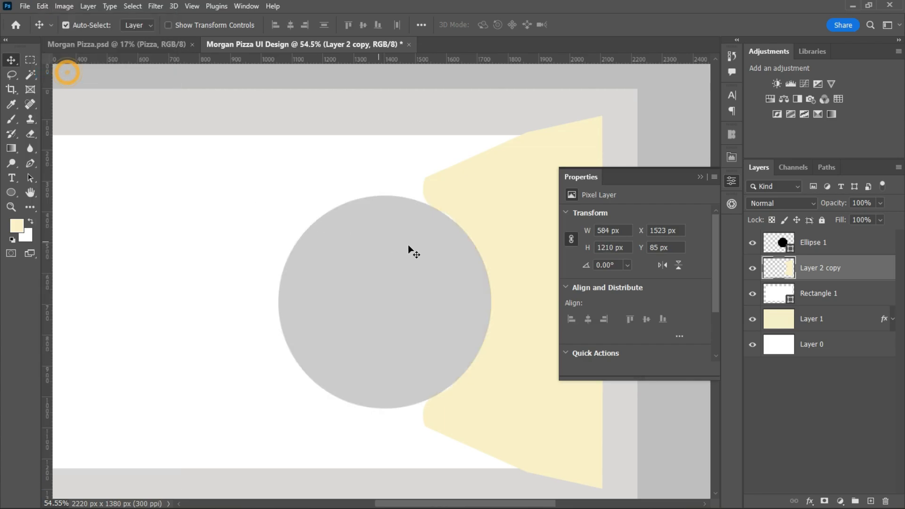
pyautogui.moveTo(419, 269); pyautogui.dragTo(333, 254)
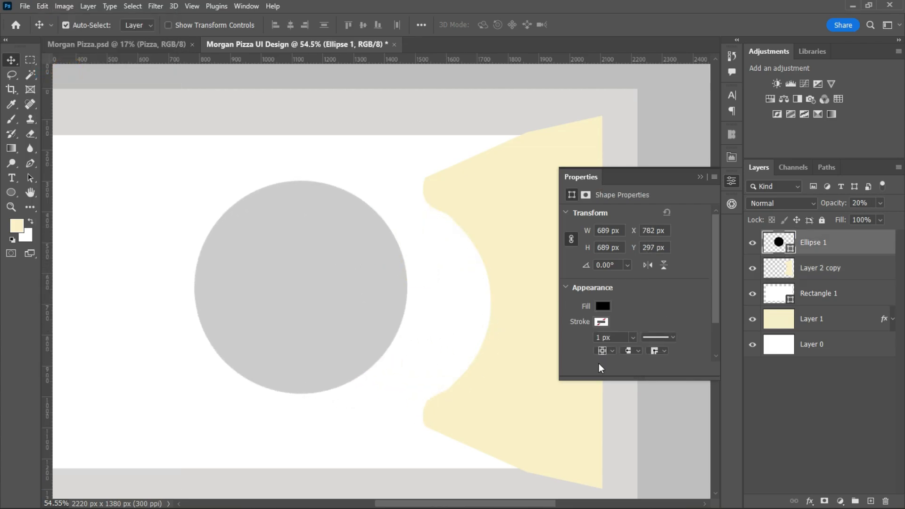
# Narrow the circle to about 90.28% width and place the resulting ellipse back over the cut-out curve.
pyautogui.click(842, 271)
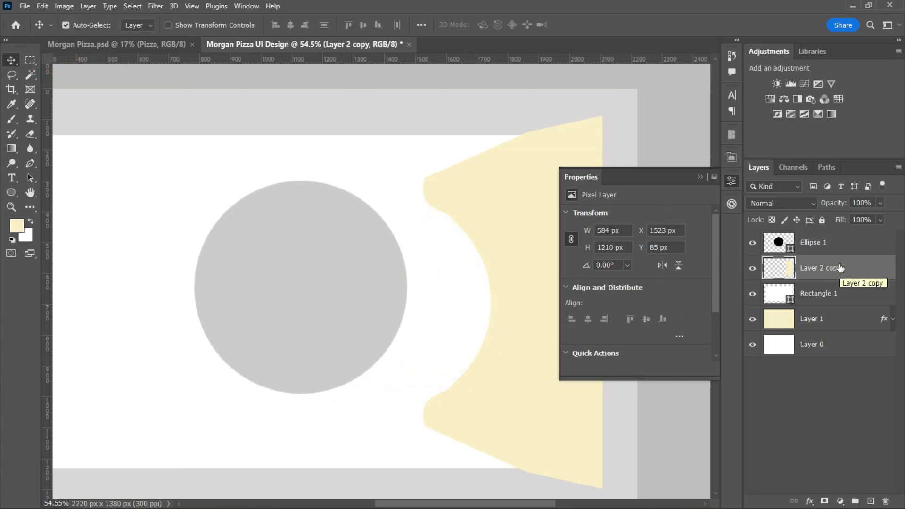
pyautogui.scroll(5, 463, 275)
pyautogui.scroll(-5, 423, 185)
pyautogui.click(267, 282)
pyautogui.hotkey('ctrl', 't')
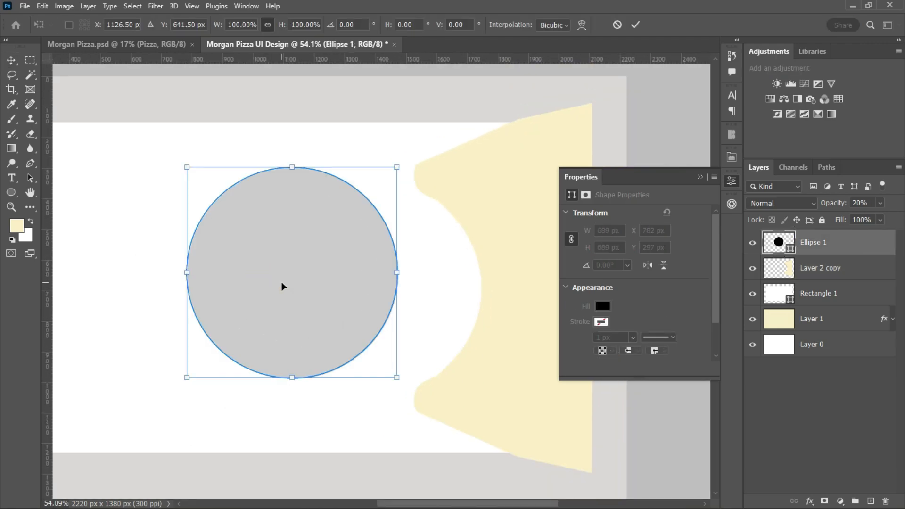
pyautogui.moveTo(399, 271); pyautogui.dragTo(379, 272)
pyautogui.moveTo(335, 269); pyautogui.dragTo(435, 285)
pyautogui.press('Right')
pyautogui.press('Right')
pyautogui.press('Right')
pyautogui.press('Right')
pyautogui.press('Right')
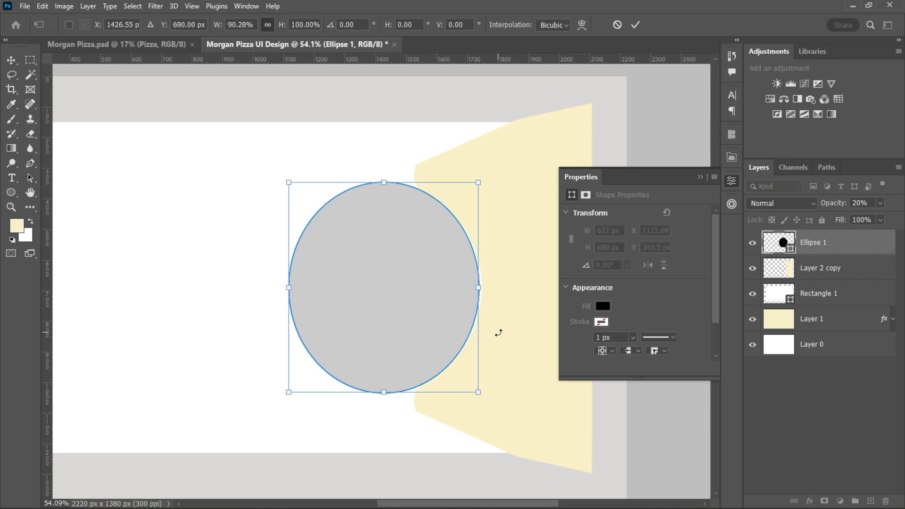
pyautogui.click(635, 25)
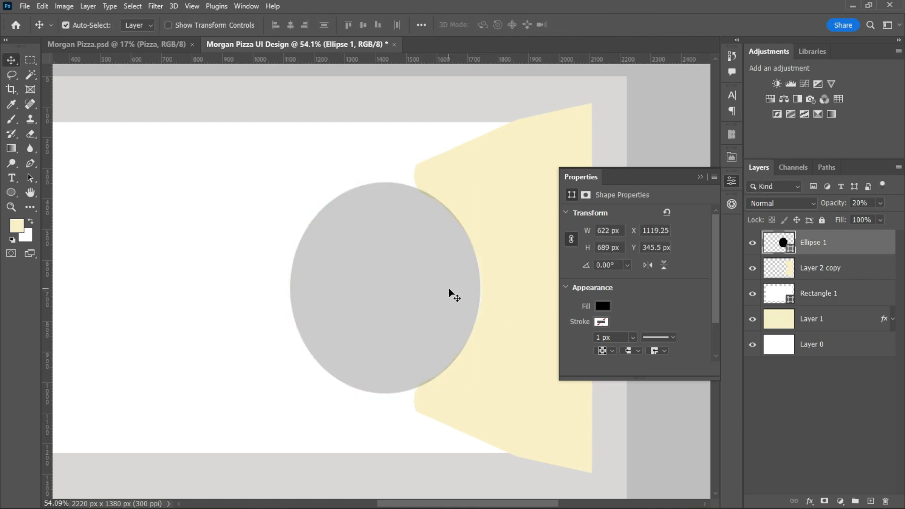
# Cut the ellipse's outline out of Layer 2 copy and move the ellipse aside.
pyautogui.keyDown('ctrl'); pyautogui.click(772, 250); pyautogui.keyUp('ctrl')
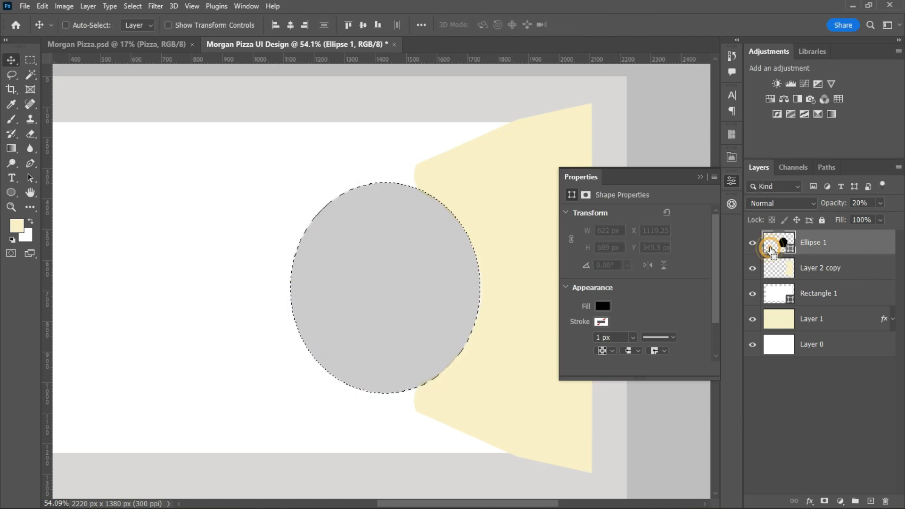
pyautogui.click(811, 267)
pyautogui.click(42, 6)
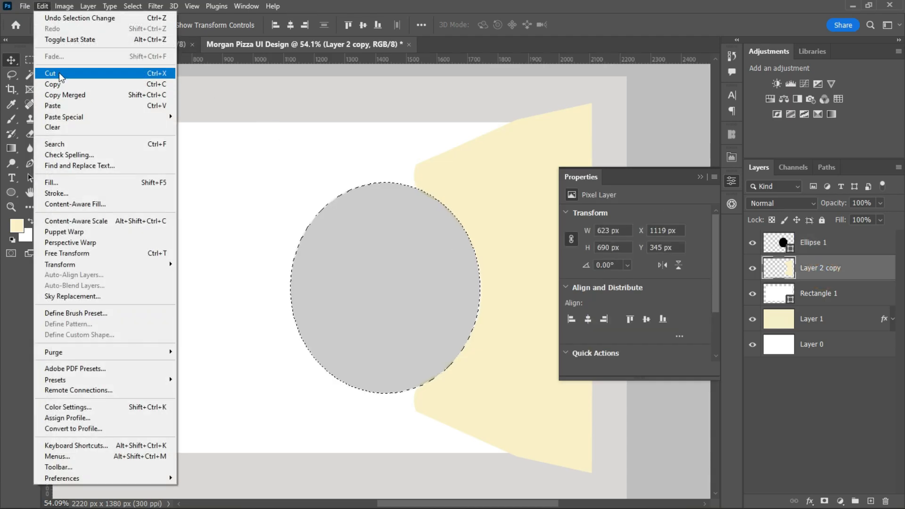
pyautogui.click(61, 74)
pyautogui.moveTo(427, 282); pyautogui.dragTo(368, 282)
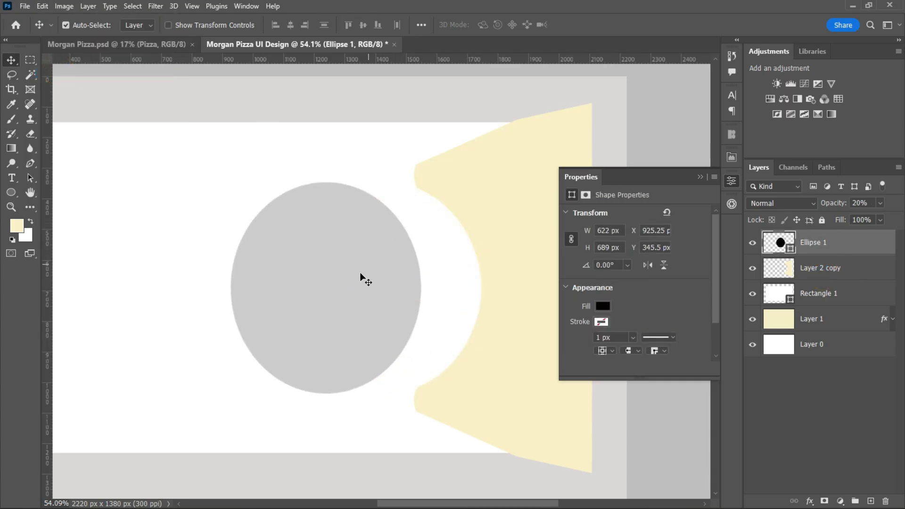
# Delete the ellipse layer and convert Layer 2 copy to a smart object.
pyautogui.click(877, 241)
pyautogui.press('Delete')
pyautogui.rightClick(839, 253)
pyautogui.click(731, 187)
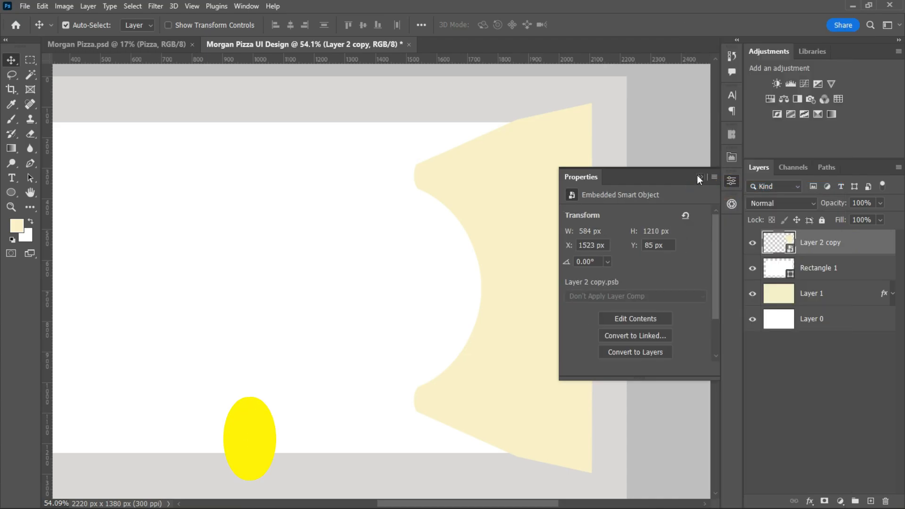
pyautogui.click(700, 177)
# Add a Gradient Overlay to Layer 2 copy, changing the first color stop to light orange so it blends into red.
pyautogui.scroll(-3, 539, 277)
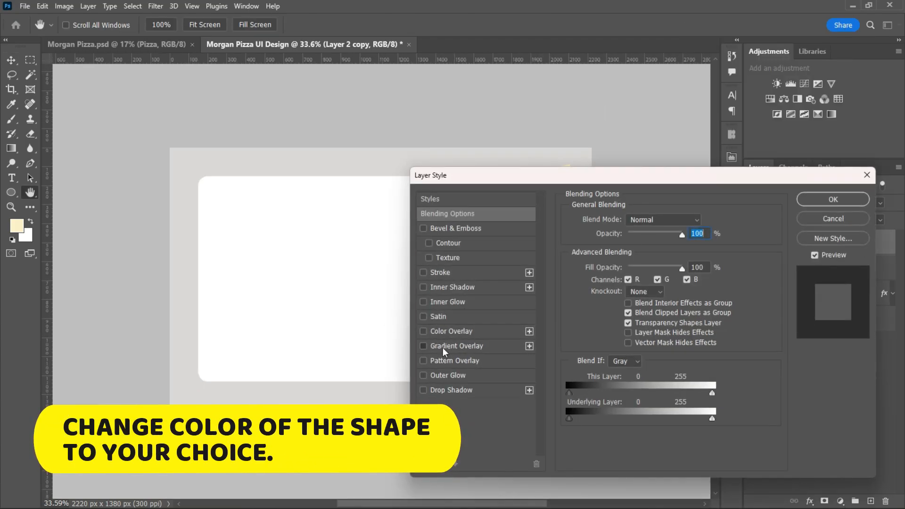
pyautogui.click(443, 347)
pyautogui.click(632, 251)
pyautogui.moveTo(545, 307); pyautogui.dragTo(481, 309)
pyautogui.doubleClick(480, 308)
pyautogui.click(578, 245)
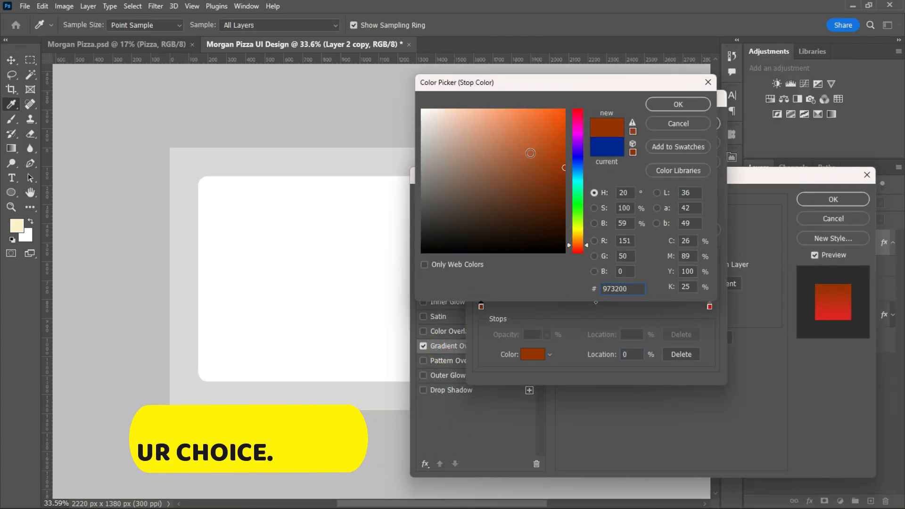
pyautogui.click(508, 115)
pyautogui.click(679, 104)
pyautogui.click(689, 95)
pyautogui.click(834, 199)
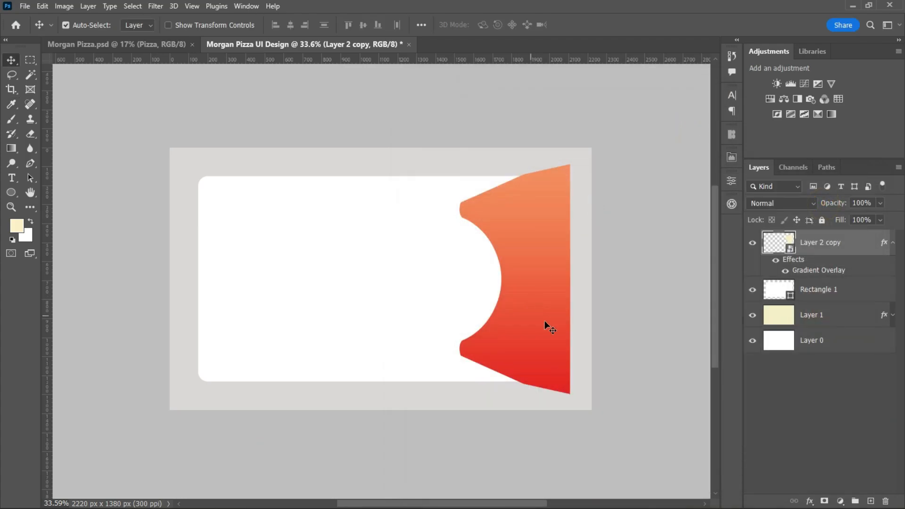
# Clip the gradient shape to Rectangle 1 and move it slightly left.
pyautogui.scroll(2, 548, 326)
pyautogui.click(893, 242)
pyautogui.keyDown('alt'); pyautogui.click(841, 255); pyautogui.keyUp('alt')
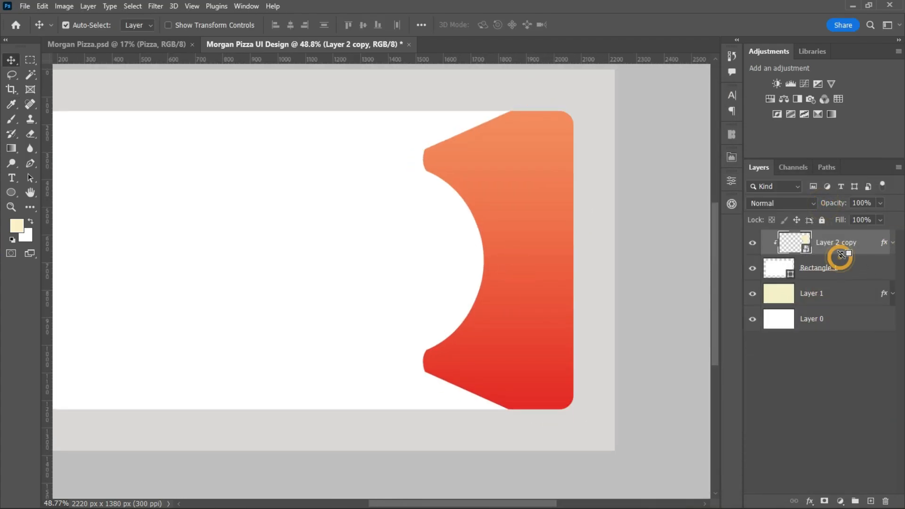
pyautogui.moveTo(525, 262); pyautogui.dragTo(515, 269)
pyautogui.scroll(-1, 468, 374)
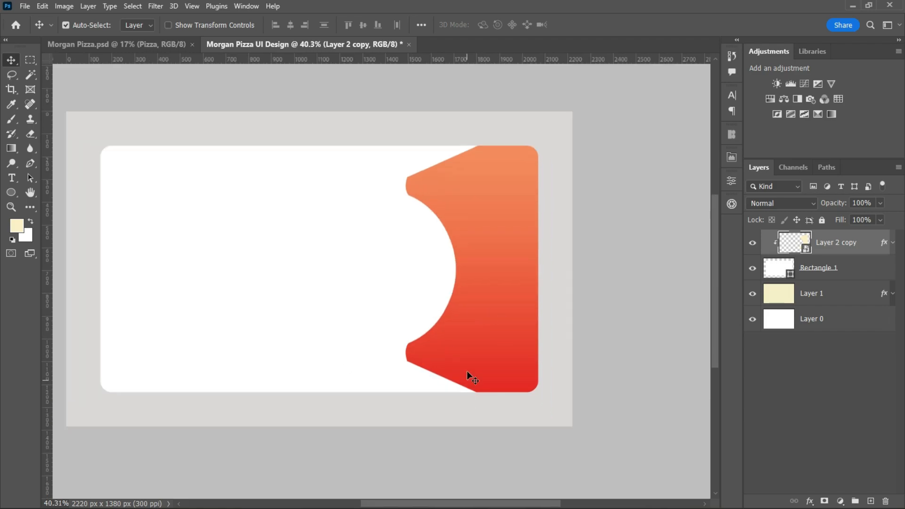
# Scale the clipped gradient shape up to 108.49%.
pyautogui.hotkey('ctrl', 't')
pyautogui.moveTo(404, 269)
pyautogui.mouseDown()
pyautogui.moveTo(370, 268)
pyautogui.moveTo(401, 272)
pyautogui.mouseUp()
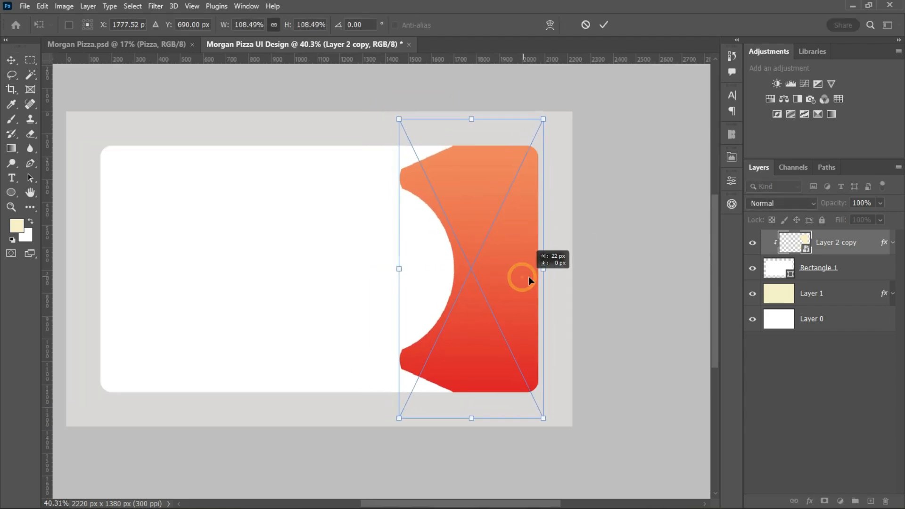
pyautogui.click(603, 24)
pyautogui.click(715, 339)
pyautogui.moveTo(455, 505); pyautogui.dragTo(422, 505)
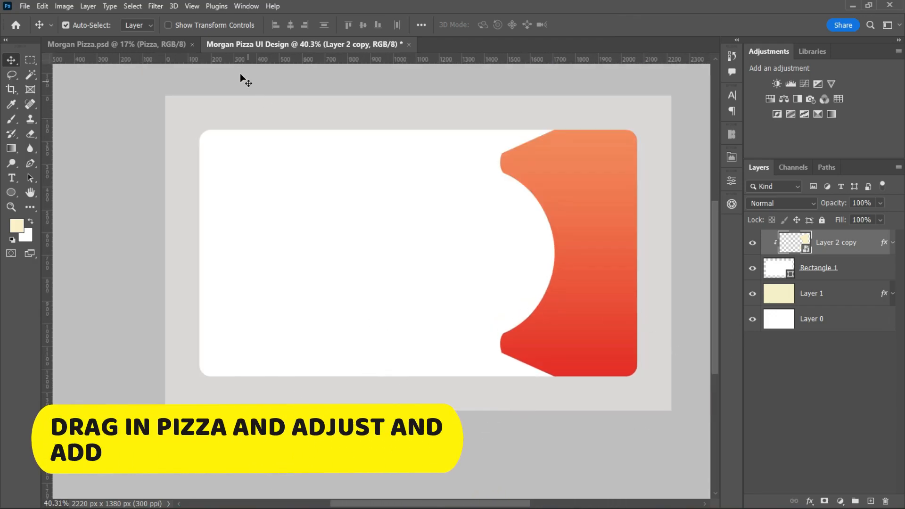
# Bring the pizza from Morgan Pizza.psd into the UI design, scale it down and place it beside the gradient shape's curve.
pyautogui.click(126, 45)
pyautogui.moveTo(372, 245); pyautogui.dragTo(417, 235)
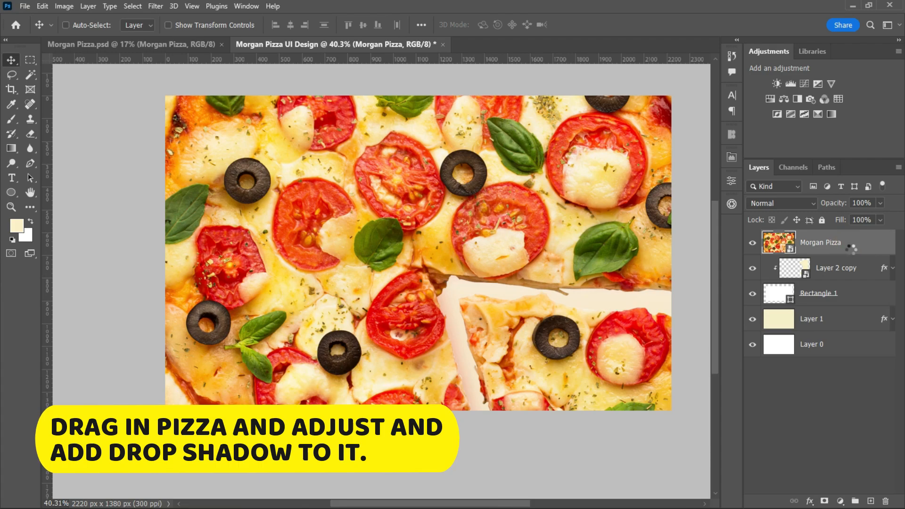
pyautogui.hotkey('ctrl', 't')
pyautogui.hotkey('ctrl', '0')
pyautogui.moveTo(656, 255); pyautogui.dragTo(467, 275)
pyautogui.click(603, 25)
pyautogui.scroll(7, 537, 319)
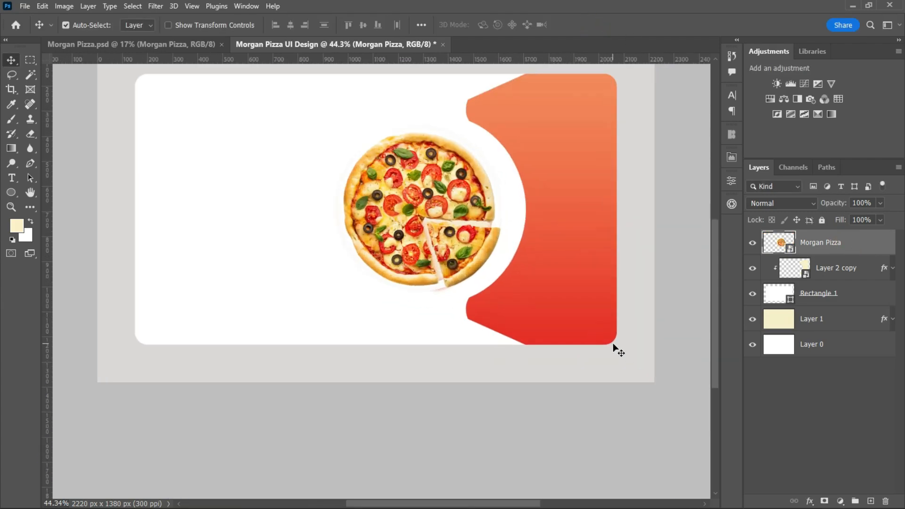
# Add a Multiply drop shadow in orange-red to the Morgan Pizza layer, with 17% opacity and a size of 163 px.
pyautogui.doubleClick(869, 243)
pyautogui.click(453, 390)
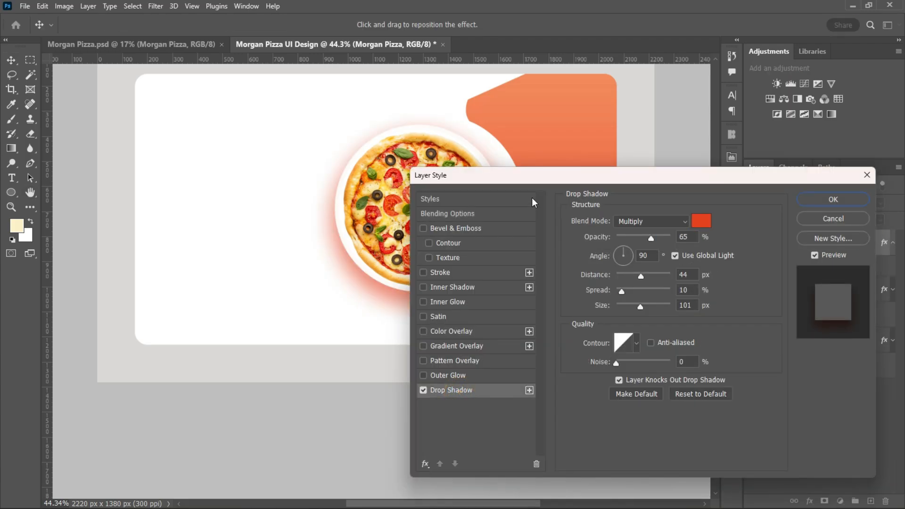
pyautogui.moveTo(534, 174); pyautogui.dragTo(631, 197)
pyautogui.moveTo(748, 261); pyautogui.dragTo(726, 262)
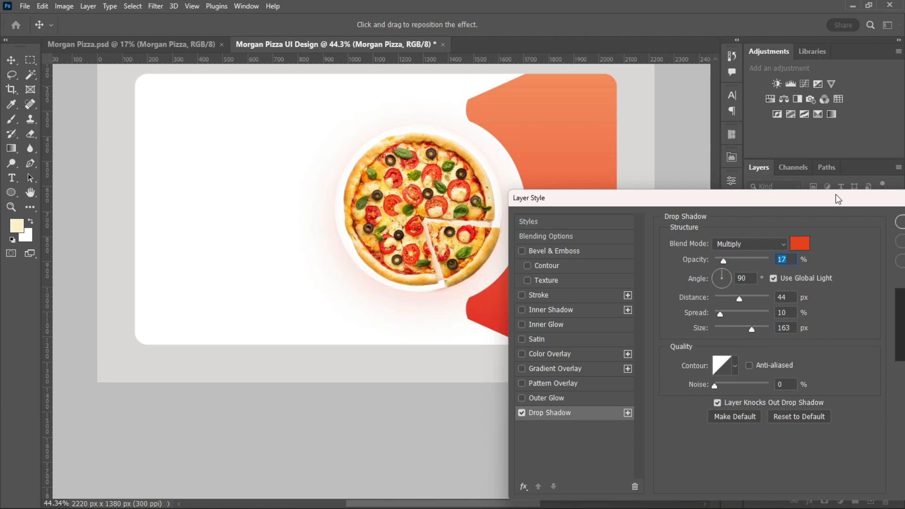
pyautogui.moveTo(837, 198); pyautogui.dragTo(794, 197)
pyautogui.click(892, 225)
pyautogui.scroll(-2, 513, 337)
pyautogui.moveTo(714, 345); pyautogui.dragTo(715, 318)
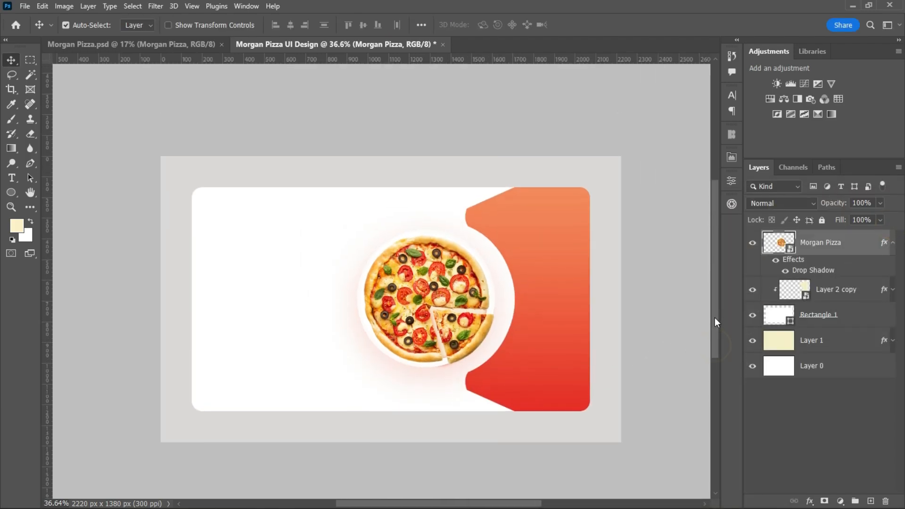
# Bring the pizza slice icon from Morgan Pizza.psd into the UI design and scale it down to 3.80% on the gradient shape.
pyautogui.scroll(4, 612, 312)
pyautogui.click(146, 45)
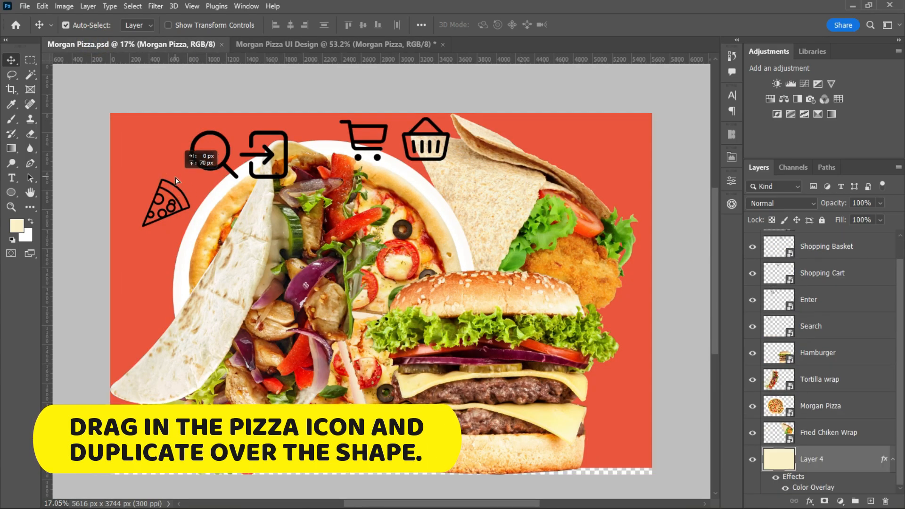
pyautogui.moveTo(183, 206); pyautogui.dragTo(587, 396)
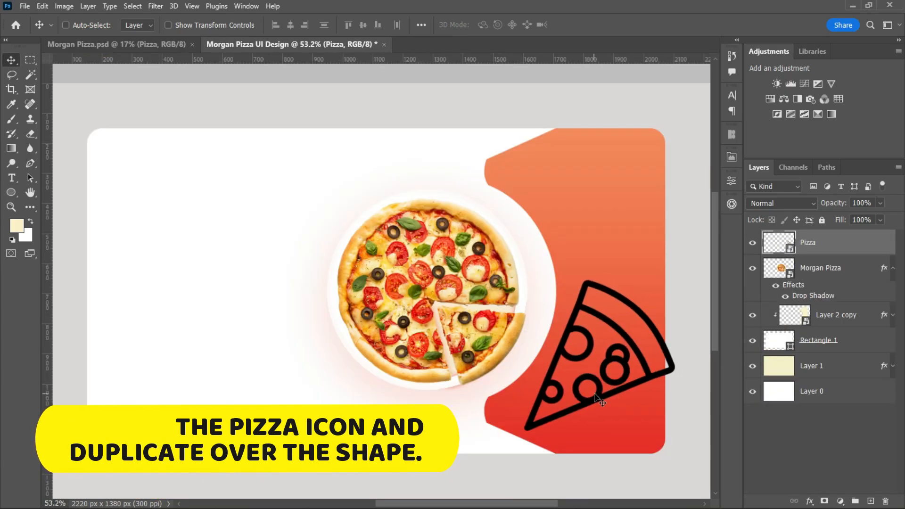
pyautogui.hotkey('ctrl', 't')
pyautogui.moveTo(679, 356); pyautogui.dragTo(550, 357)
pyautogui.click(603, 25)
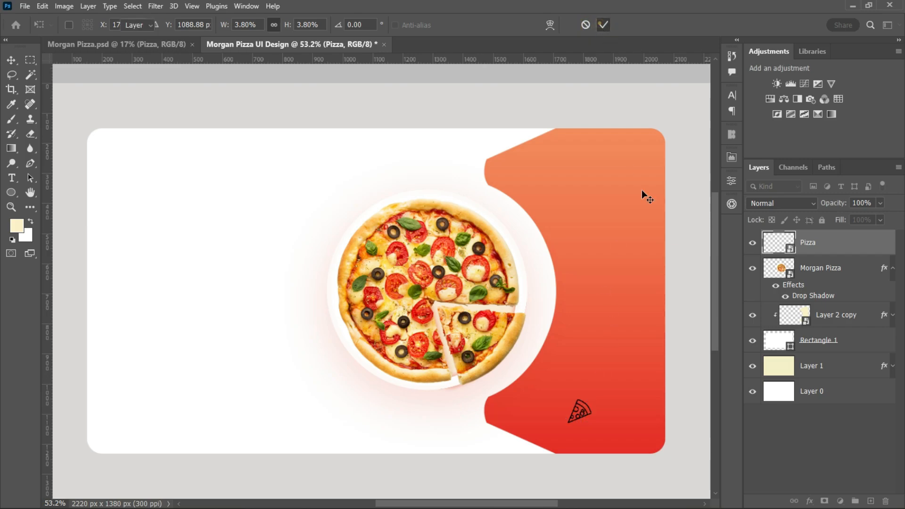
# Apply a white Color Overlay to the pizza slice icon.
pyautogui.doubleClick(855, 247)
pyautogui.click(490, 357)
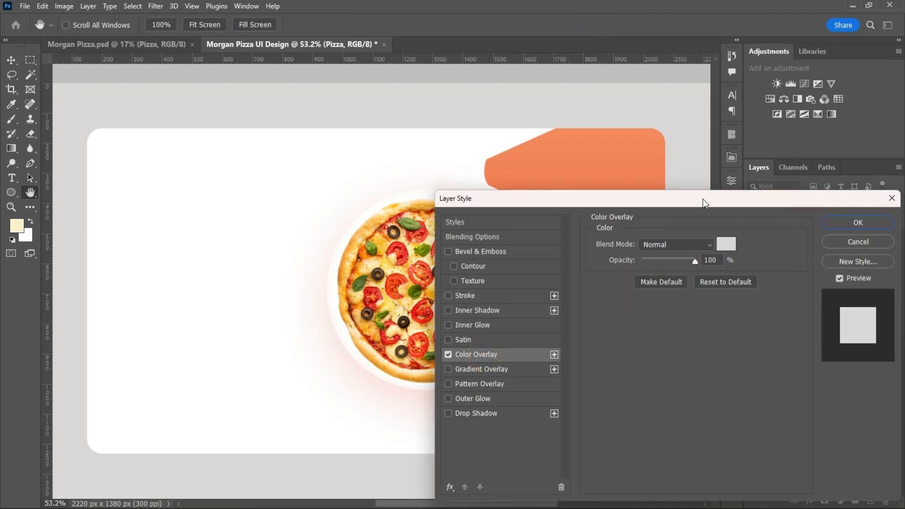
pyautogui.moveTo(703, 200); pyautogui.dragTo(788, 255)
pyautogui.click(816, 298)
pyautogui.click(678, 104)
pyautogui.click(771, 259)
# Duplicate the pizza slice icon twice above and to the right of the original, and rotate the right-hand copy clockwise.
pyautogui.scroll(3, 510, 437)
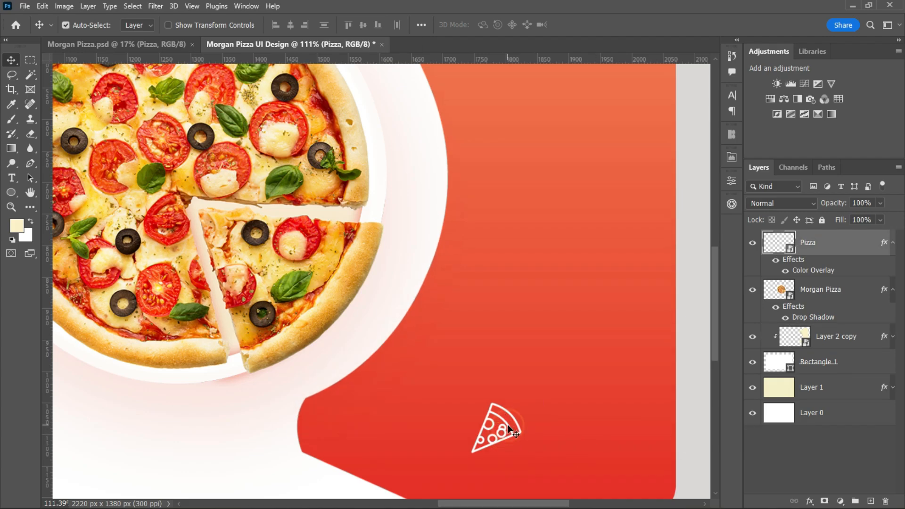
pyautogui.keyDown('alt'); pyautogui.moveTo(509, 428); pyautogui.dragTo(637, 333); pyautogui.keyUp('alt')
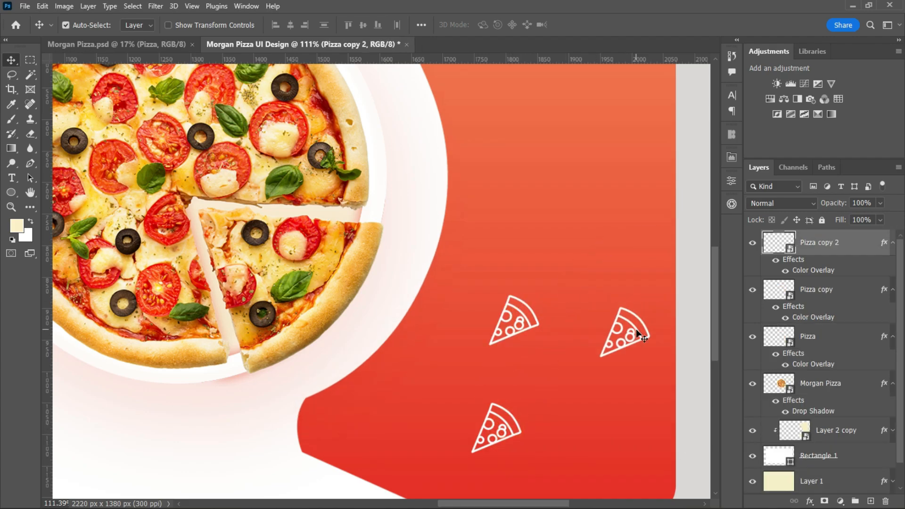
pyautogui.hotkey('ctrl', 't')
pyautogui.moveTo(693, 311); pyautogui.dragTo(654, 438)
pyautogui.click(604, 26)
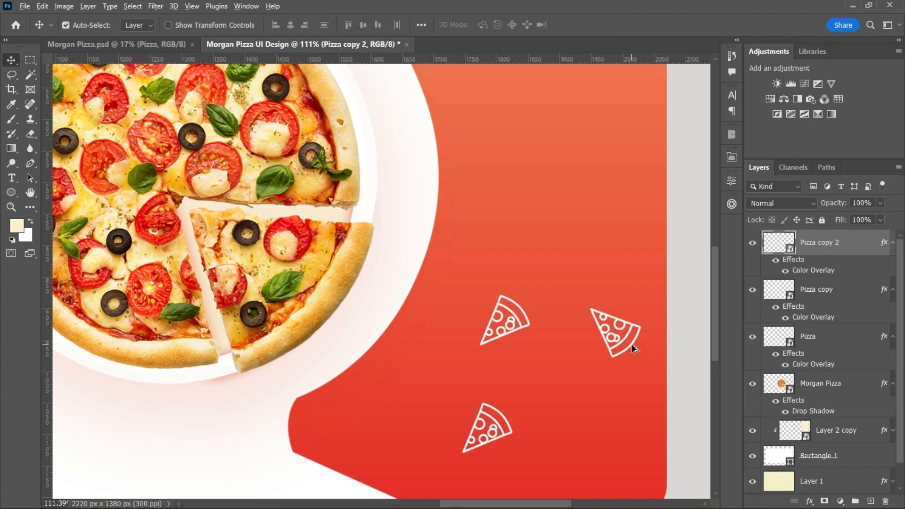
# Scatter more copies of the pizza slice icon over the middle and upper parts of the gradient shape.
pyautogui.keyDown('alt'); pyautogui.moveTo(631, 343); pyautogui.dragTo(554, 155); pyautogui.keyUp('alt')
pyautogui.scroll(-6, 655, 304)
pyautogui.scroll(5, 667, 296)
pyautogui.moveTo(713, 318); pyautogui.dragTo(709, 242)
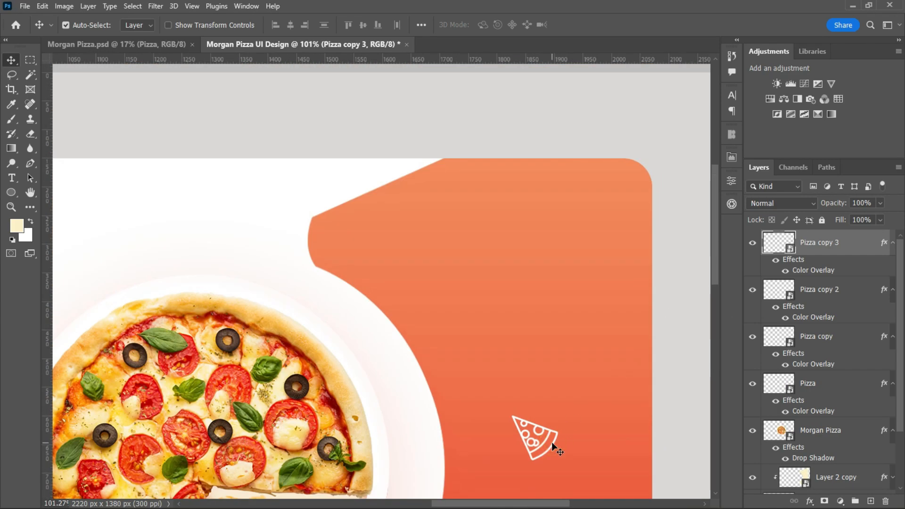
pyautogui.keyDown('alt'); pyautogui.moveTo(603, 221); pyautogui.dragTo(458, 238); pyautogui.keyUp('alt')
pyautogui.moveTo(714, 262); pyautogui.dragTo(714, 350)
pyautogui.keyDown('alt'); pyautogui.moveTo(508, 268); pyautogui.dragTo(599, 176); pyautogui.keyUp('alt')
pyautogui.scroll(5, 599, 179)
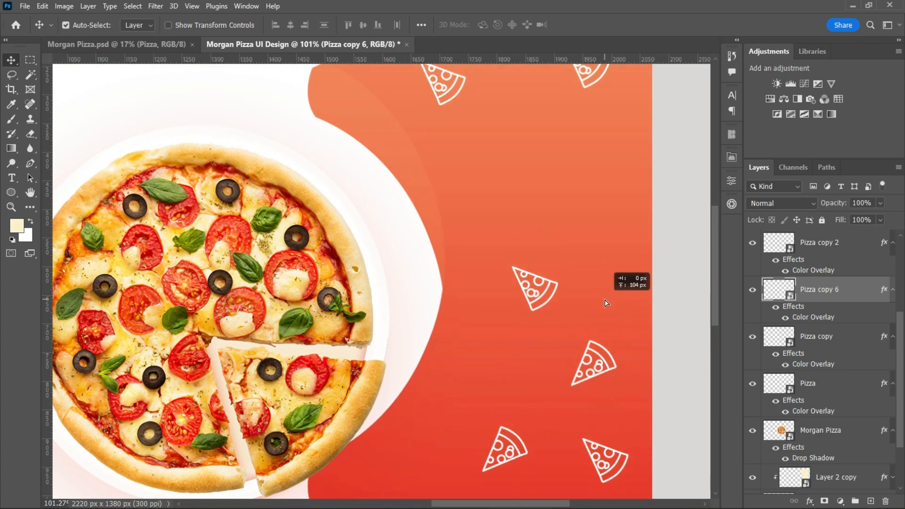
pyautogui.keyDown('alt'); pyautogui.moveTo(588, 169); pyautogui.dragTo(589, 171); pyautogui.keyUp('alt')
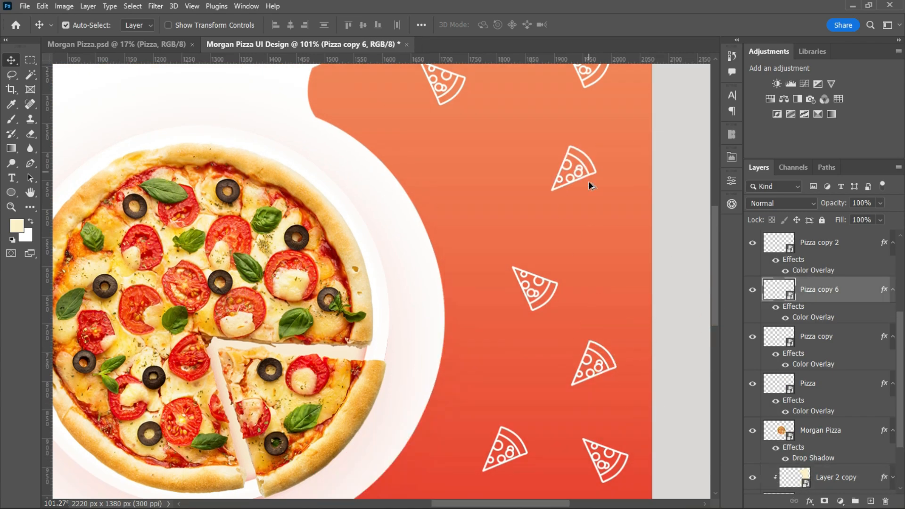
# Select all the pizza slice icon layers and lower their opacity to 32%.
pyautogui.moveTo(901, 395)
pyautogui.mouseDown()
pyautogui.moveTo(903, 325)
pyautogui.moveTo(904, 384)
pyautogui.mouseUp()
pyautogui.click(856, 246)
pyautogui.keyDown('shift'); pyautogui.click(850, 385); pyautogui.keyUp('shift')
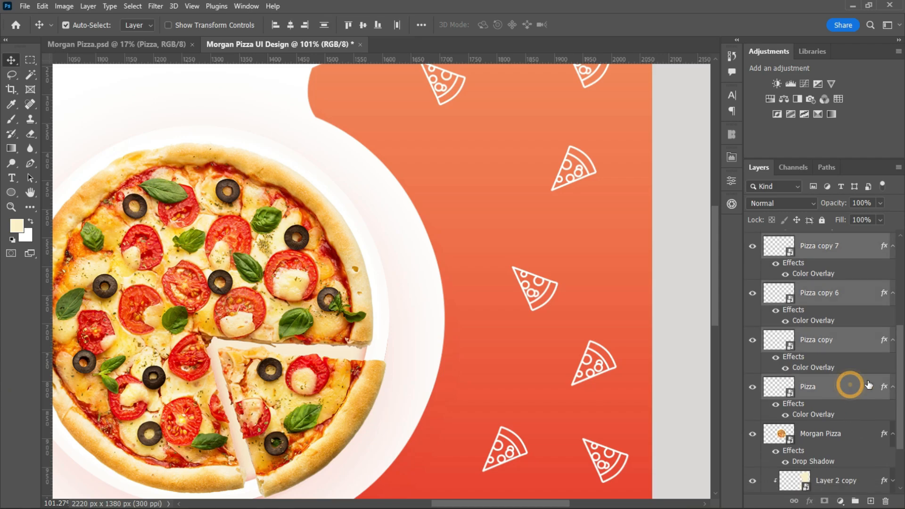
pyautogui.moveTo(841, 216); pyautogui.dragTo(847, 217)
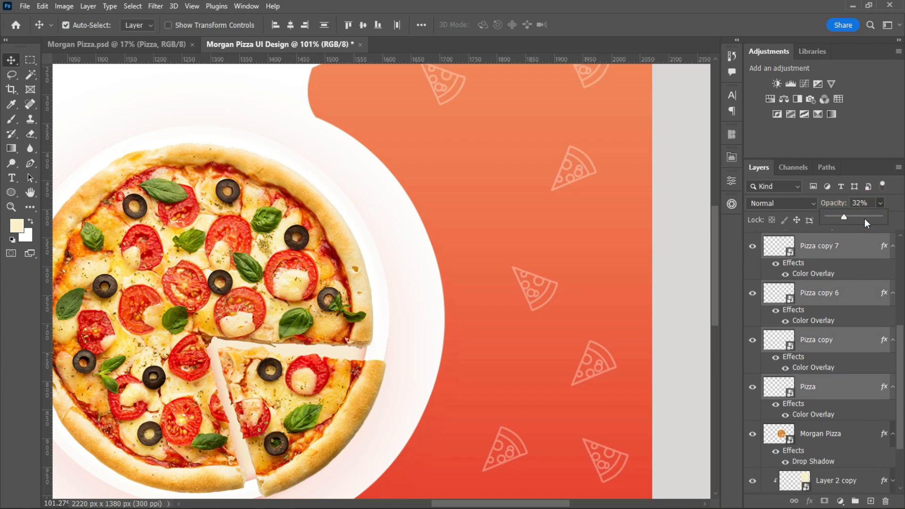
# Collapse the icon layers' effects and group the layers as Pizza Icon.
pyautogui.click(893, 247)
pyautogui.moveTo(900, 347); pyautogui.dragTo(904, 285)
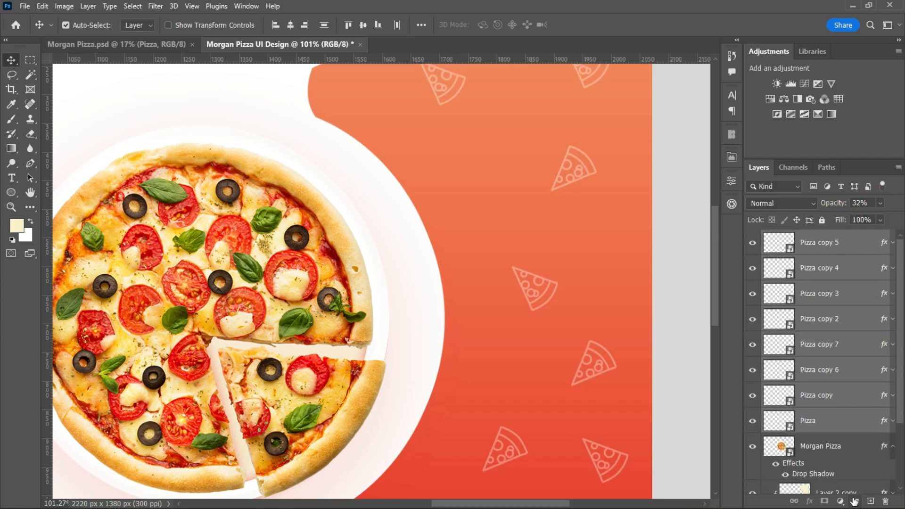
pyautogui.click(855, 500)
pyautogui.doubleClick(798, 238)
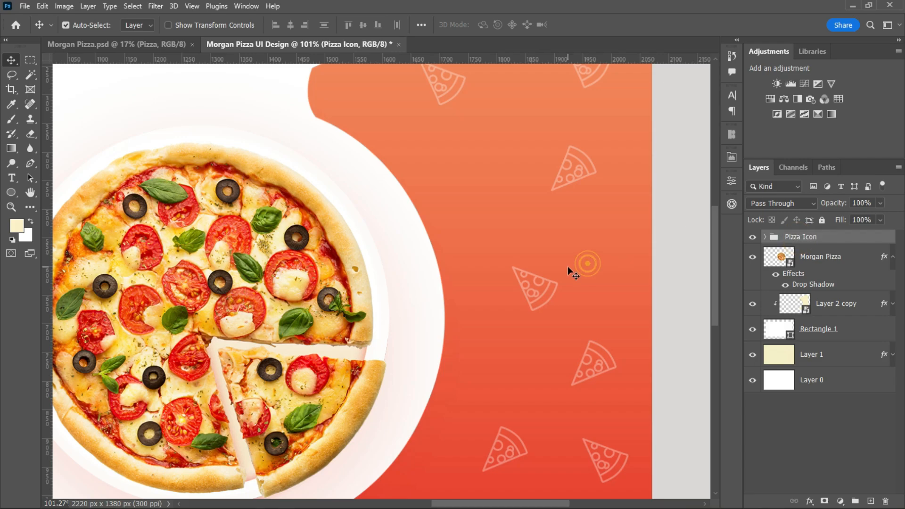
# Duplicate a pizza slice icon into the gradient shape's lower-left bulge and rotate the copy.
pyautogui.scroll(-3, 568, 265)
pyautogui.click(766, 237)
pyautogui.click(834, 262)
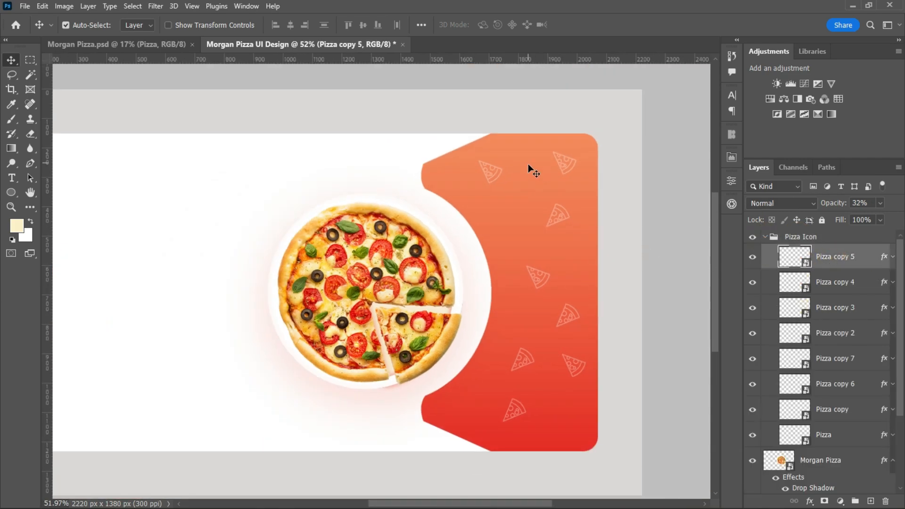
pyautogui.scroll(10, 547, 381)
pyautogui.click(494, 431)
pyautogui.moveTo(494, 430); pyautogui.dragTo(339, 416)
pyautogui.hotkey('ctrl', 't')
pyautogui.moveTo(371, 352); pyautogui.dragTo(341, 473)
pyautogui.scroll(-4, 576, 397)
pyautogui.click(603, 26)
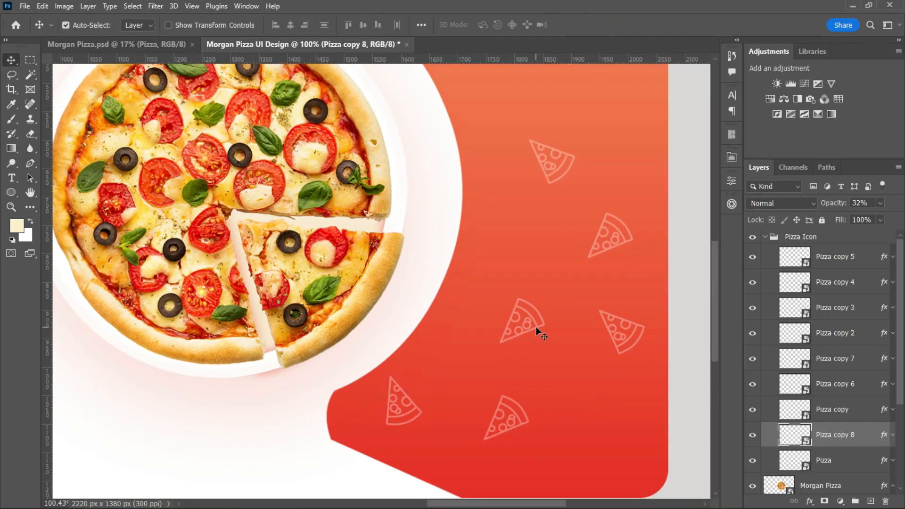
# Duplicate another slice icon into the gap beside the gradient shape's curve, rotate the copy, and collapse the Pizza Icon group.
pyautogui.moveTo(537, 325); pyautogui.dragTo(527, 217)
pyautogui.hotkey('ctrl', 't')
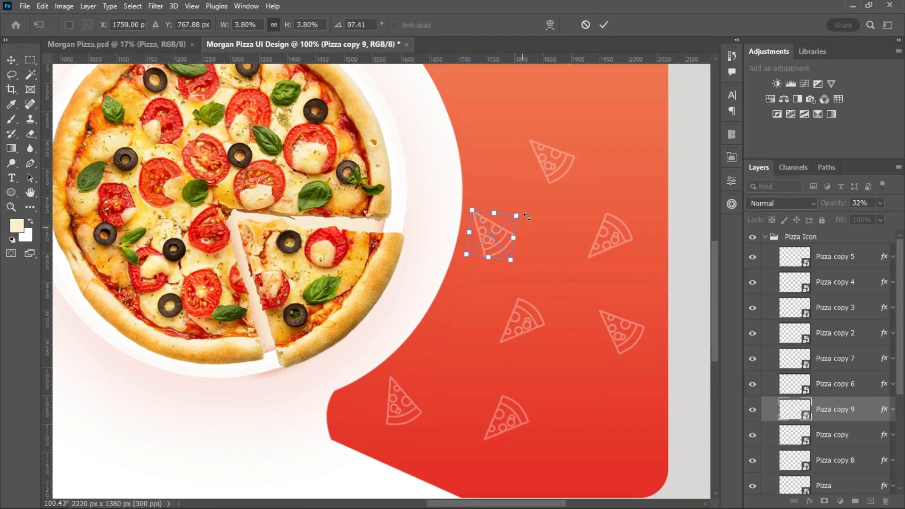
pyautogui.press('Return')
pyautogui.scroll(-5, 587, 294)
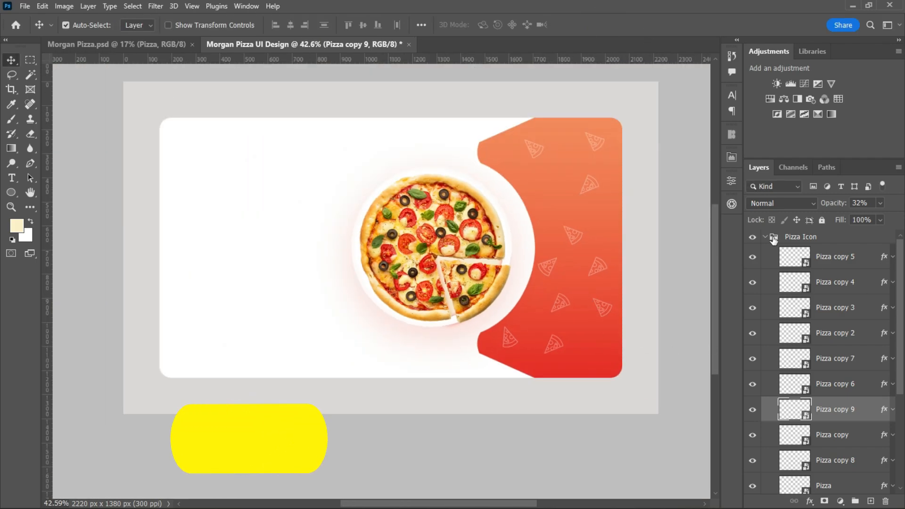
pyautogui.click(766, 237)
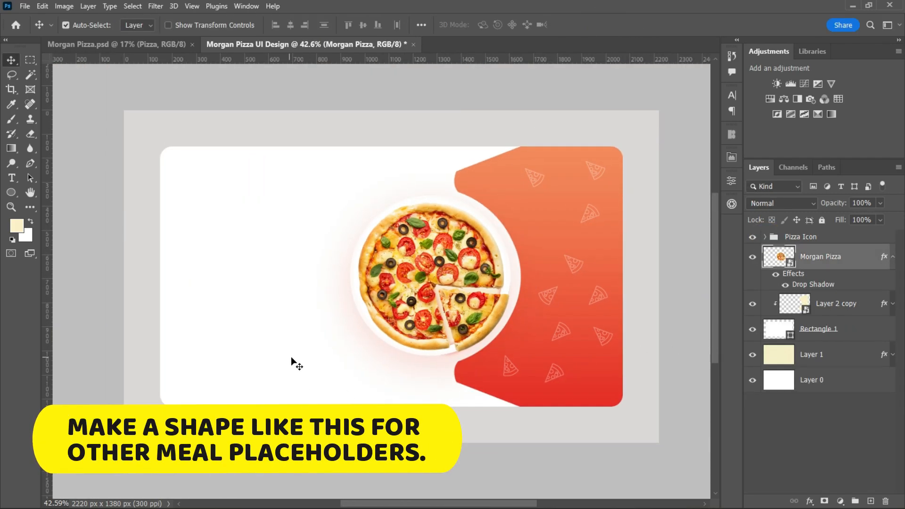
# Draw a rectangle about 187 by 304 px in the lower left of the white panel and remove its stroke.
pyautogui.scroll(5, 271, 356)
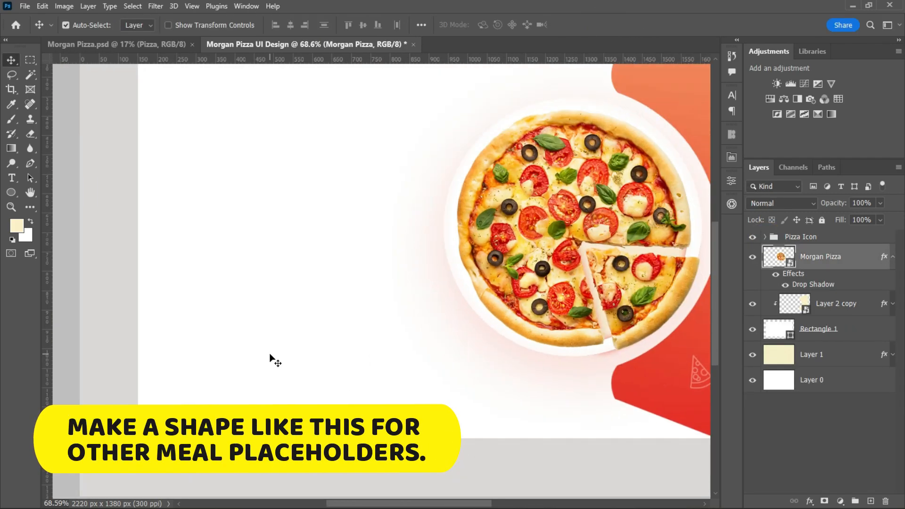
pyautogui.rightClick(11, 194)
pyautogui.click(56, 192)
pyautogui.moveTo(198, 259); pyautogui.dragTo(272, 377)
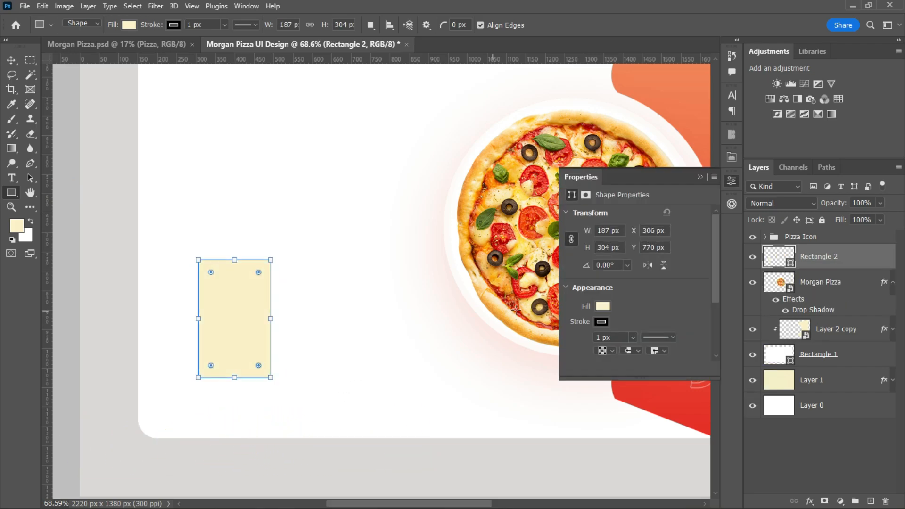
pyautogui.click(601, 322)
pyautogui.click(581, 319)
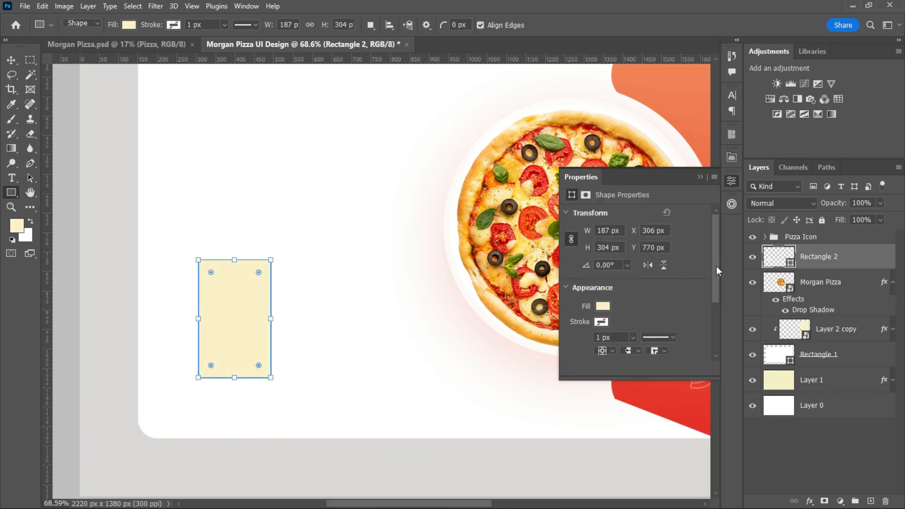
# Try rounding all four corners of the new rectangle, with a radius of 30 px.
pyautogui.scroll(-3, 716, 266)
pyautogui.moveTo(259, 272); pyautogui.dragTo(244, 301)
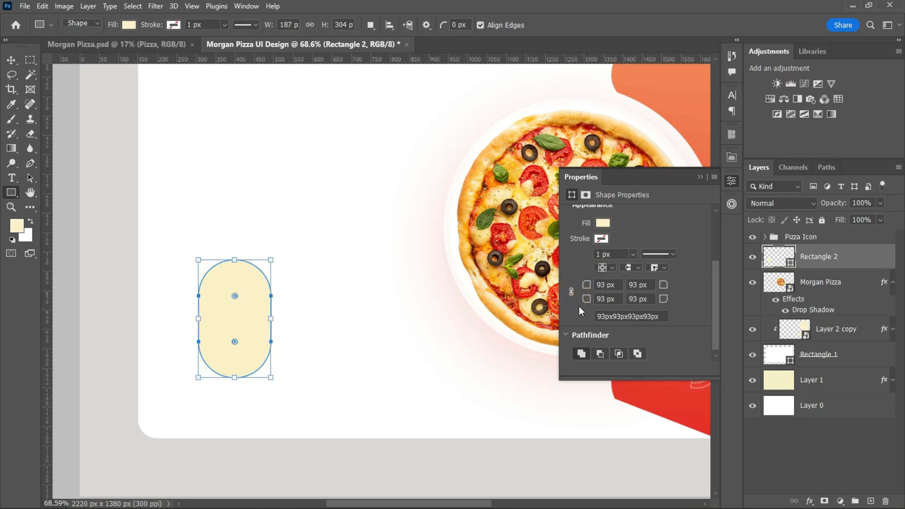
pyautogui.write('30')
pyautogui.click(598, 300)
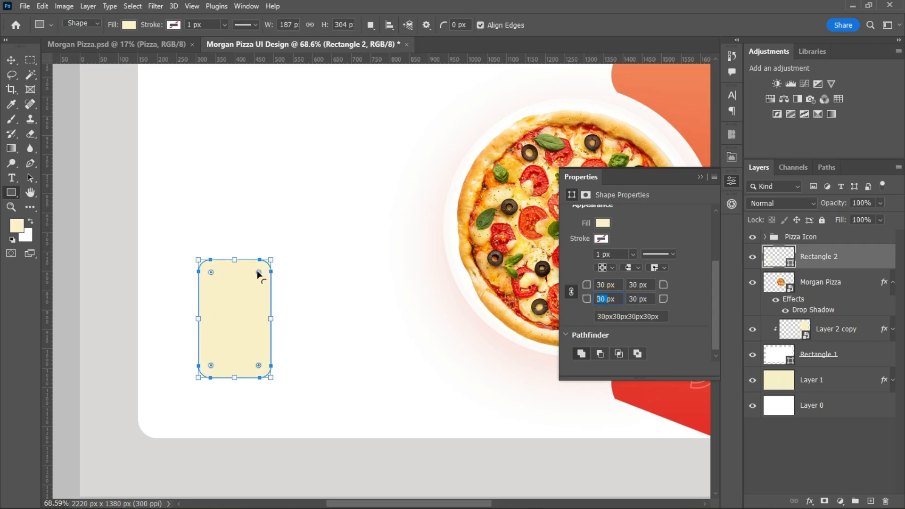
# Round the rectangle's top corners to 93 px and bottom corners to 20 px, and move it near the white panel's lower-left corner.
pyautogui.moveTo(259, 273); pyautogui.dragTo(244, 301)
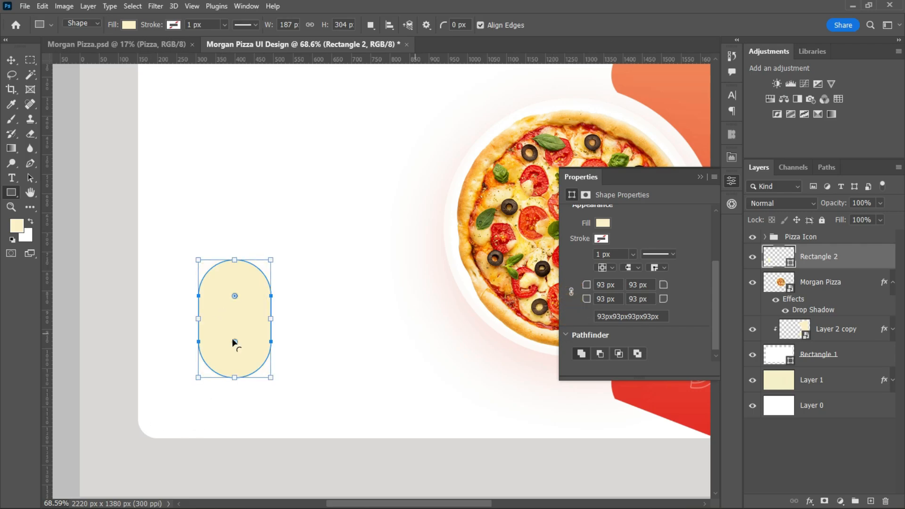
pyautogui.press('v')
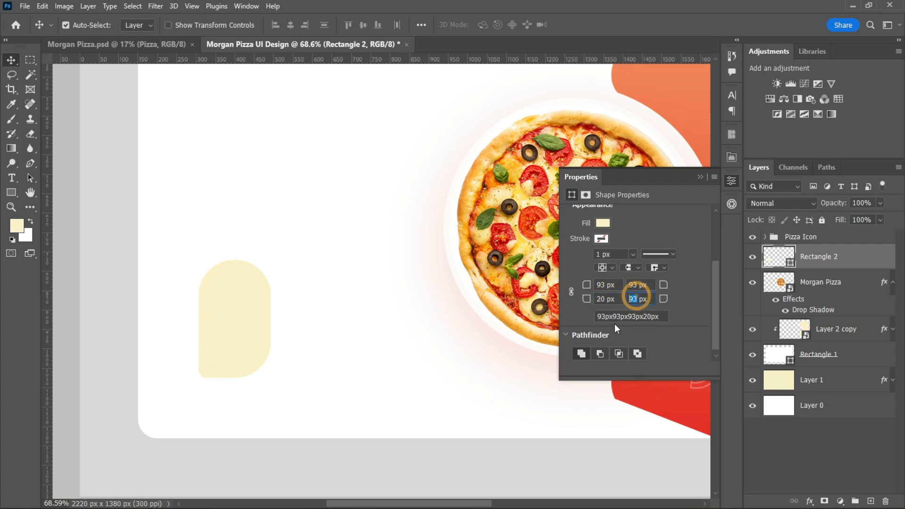
pyautogui.moveTo(219, 329); pyautogui.dragTo(229, 359)
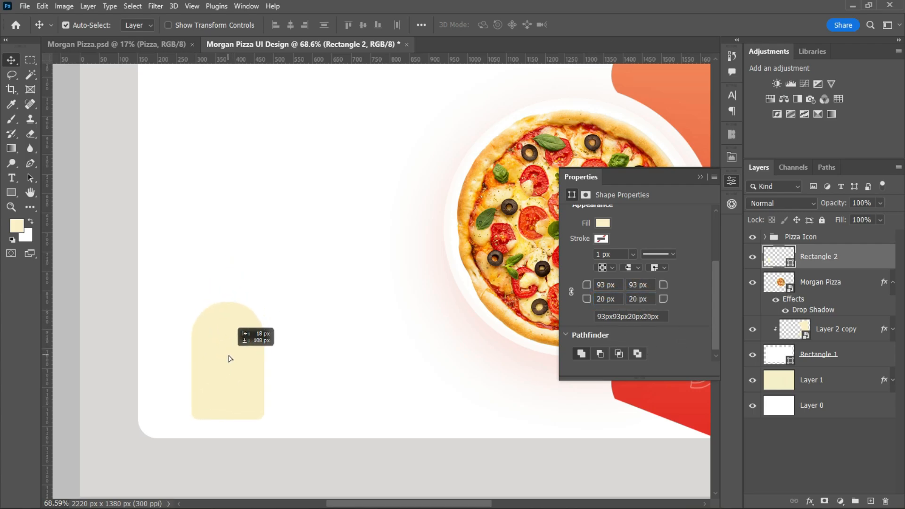
pyautogui.scroll(-3, 440, 333)
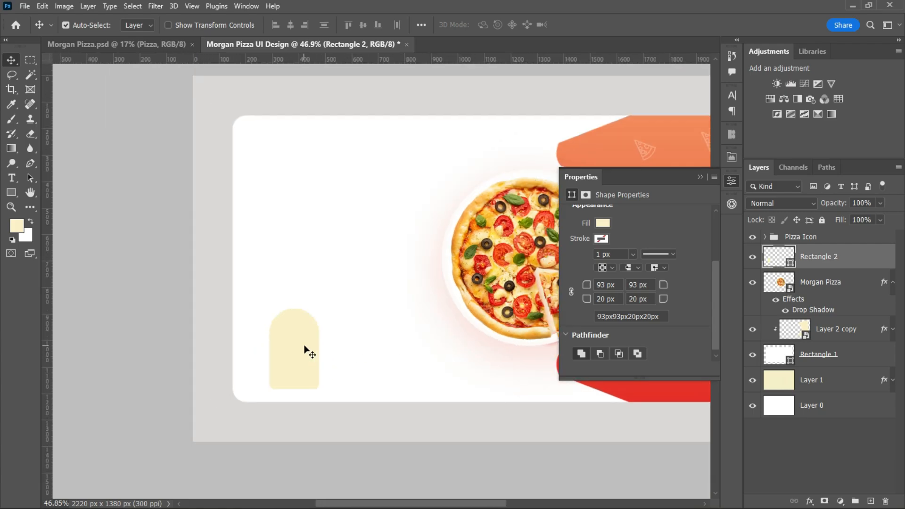
pyautogui.moveTo(306, 350); pyautogui.dragTo(296, 351)
pyautogui.click(701, 178)
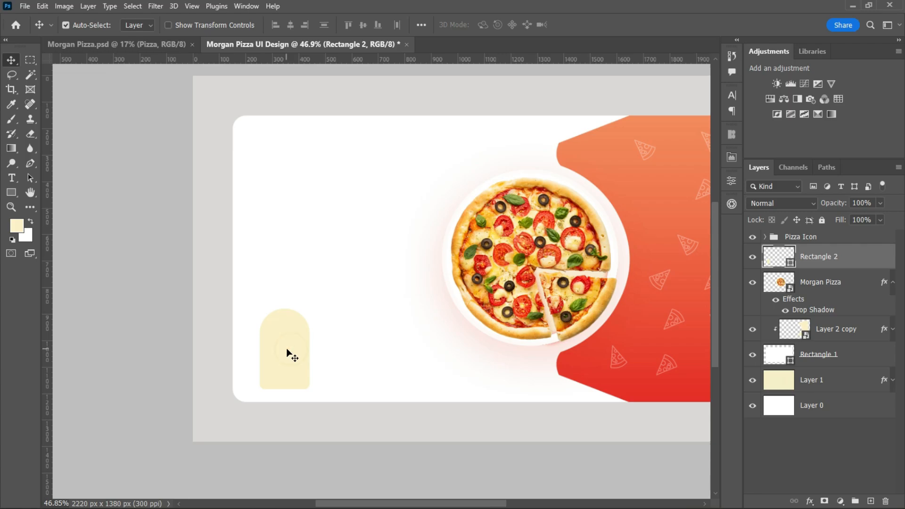
# Transform the arched placeholder shape to make it slightly shorter and wider.
pyautogui.scroll(3, 290, 348)
pyautogui.hotkey('ctrl', 't')
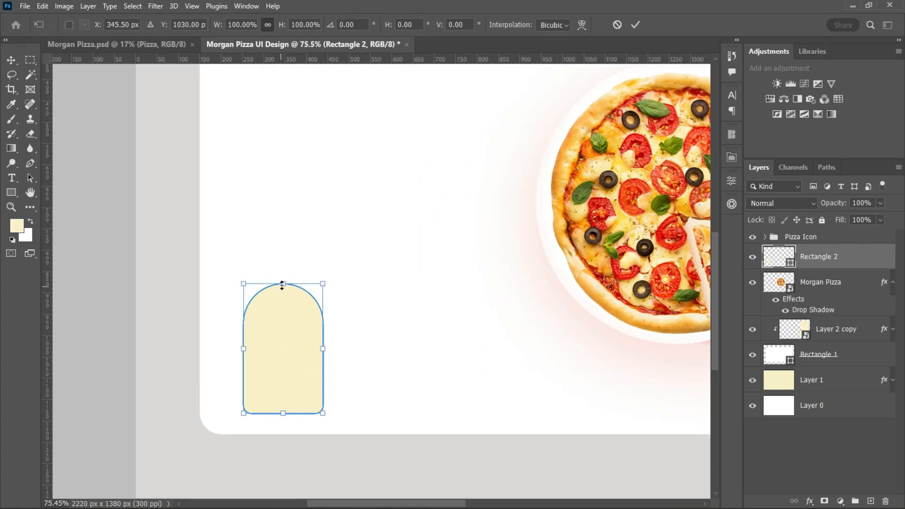
pyautogui.moveTo(284, 284); pyautogui.dragTo(284, 293)
pyautogui.moveTo(323, 349); pyautogui.dragTo(329, 354)
pyautogui.press('Return')
pyautogui.scroll(-6, 407, 345)
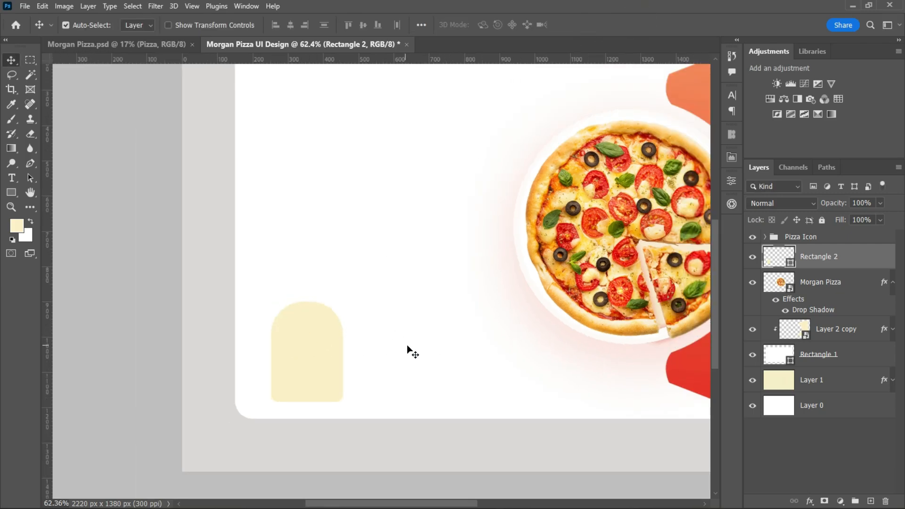
# Apply an orange-to-red Gradient Overlay to the arched shape on Rectangle 2.
pyautogui.scroll(4, 514, 348)
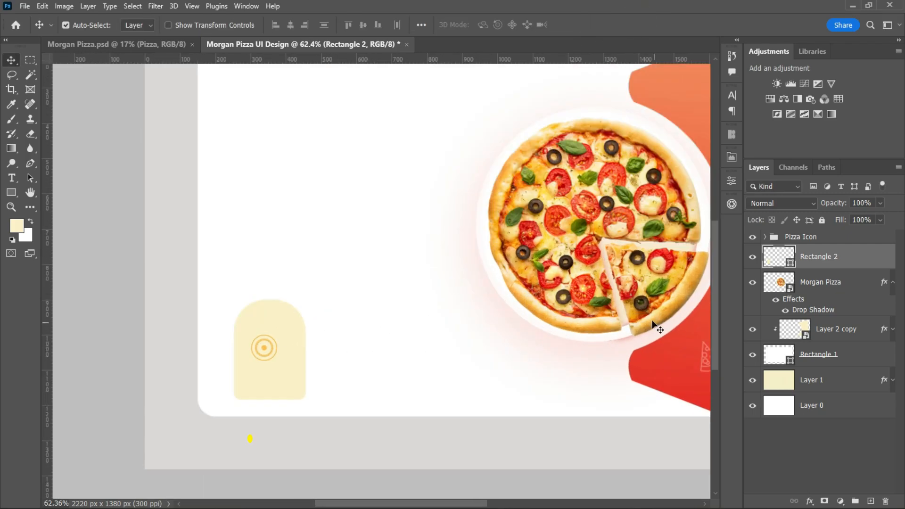
pyautogui.doubleClick(877, 257)
pyautogui.click(399, 372)
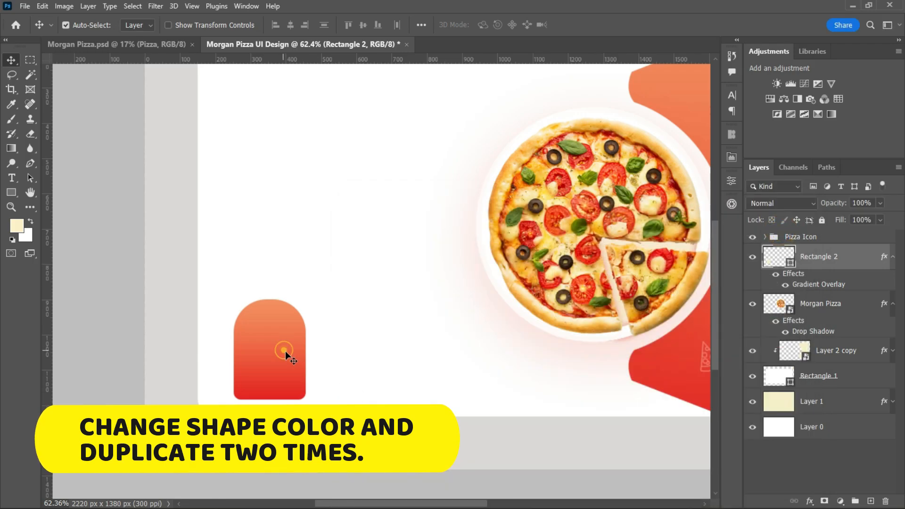
# Duplicate the arched gradient shape twice to the right, forming an evenly spaced row of three placeholders.
pyautogui.moveTo(283, 352); pyautogui.dragTo(450, 347)
pyautogui.scroll(-3, 490, 378)
pyautogui.scroll(-1, 591, 389)
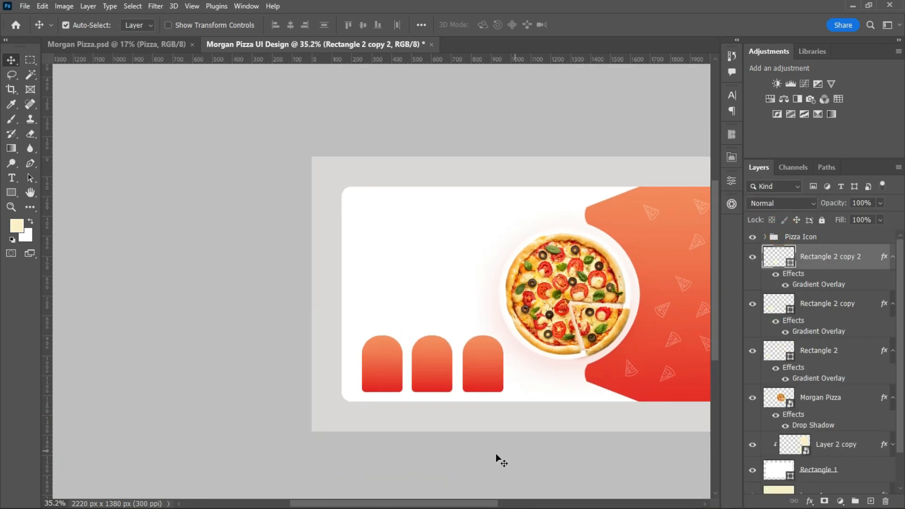
# Draw a 176 px circle in the upper part of the first arched shape and fill it with white.
pyautogui.moveTo(430, 504); pyautogui.dragTo(460, 504)
pyautogui.scroll(4, 482, 383)
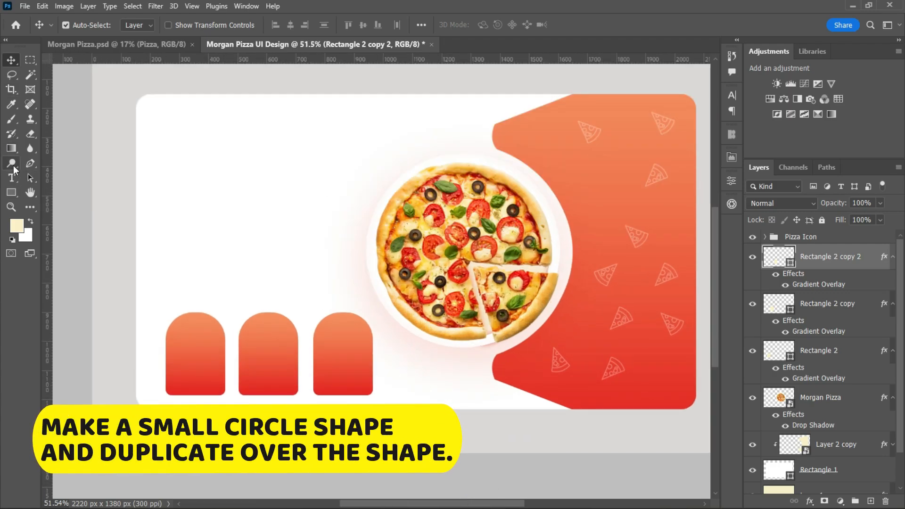
pyautogui.rightClick(14, 197)
pyautogui.click(66, 202)
pyautogui.moveTo(191, 237); pyautogui.dragTo(203, 346)
pyautogui.press('v')
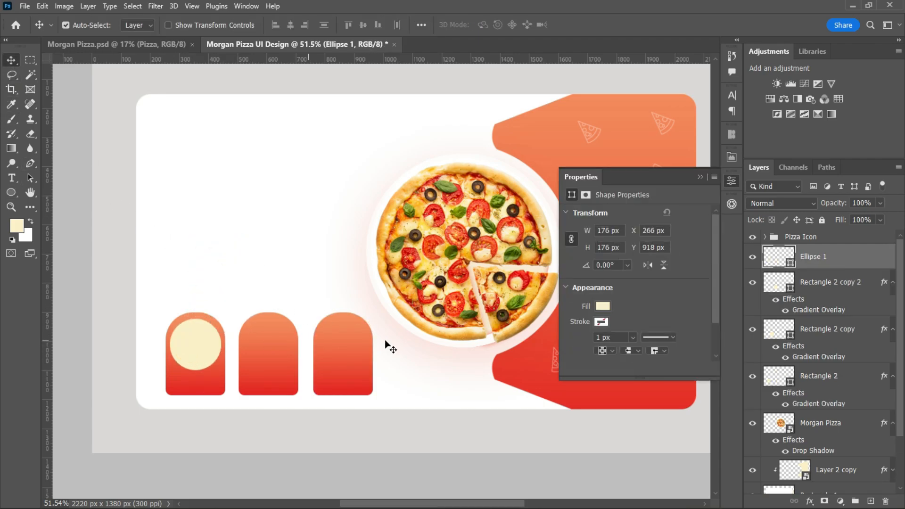
pyautogui.click(603, 321)
pyautogui.click(572, 361)
pyautogui.click(191, 335)
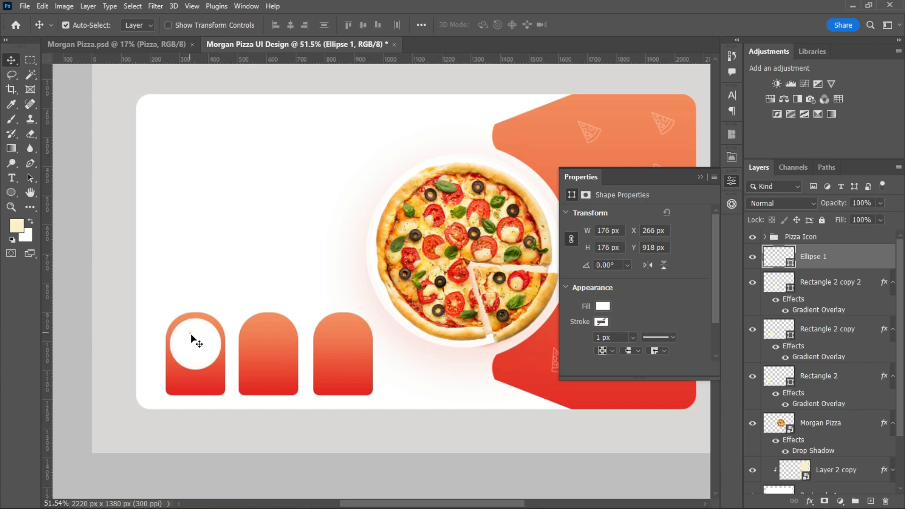
# Add Bevel & Emboss and a red Multiply Drop Shadow at 17% opacity to the circle, and duplicate it onto the other two arches.
pyautogui.doubleClick(856, 268)
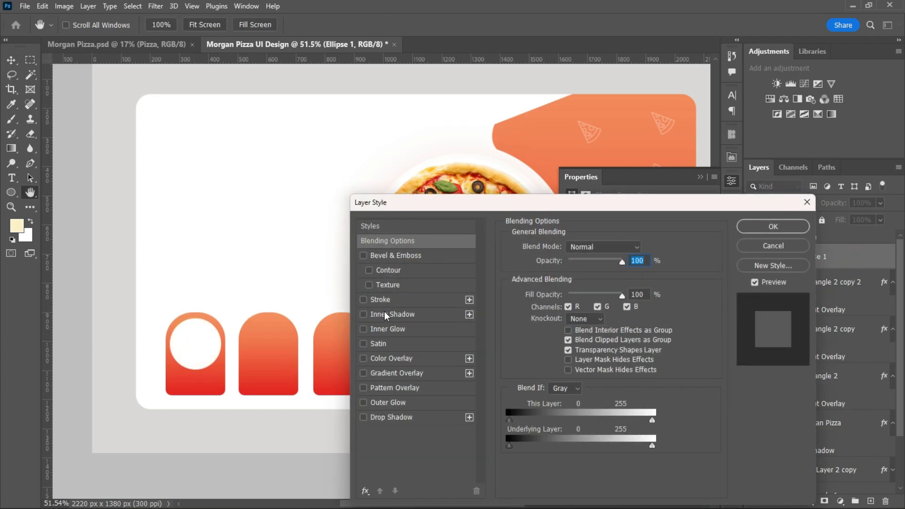
pyautogui.click(394, 256)
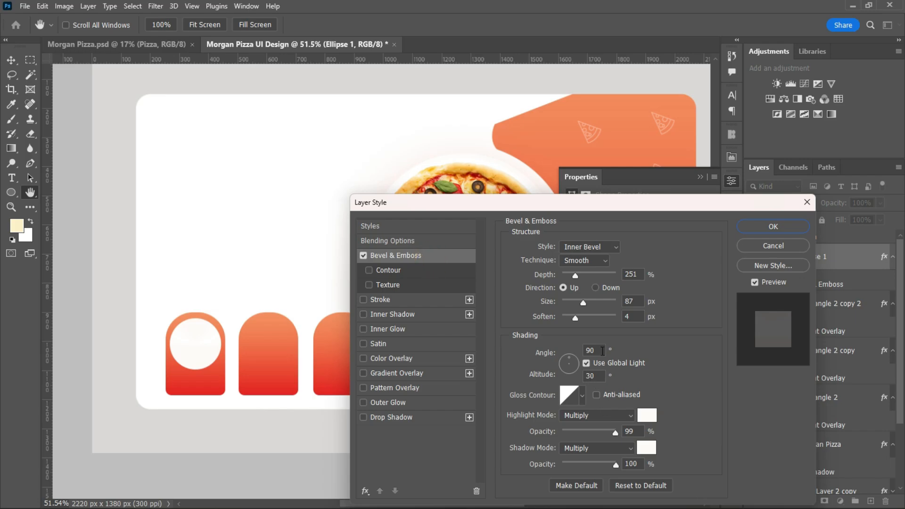
pyautogui.moveTo(576, 276); pyautogui.dragTo(592, 276)
pyautogui.click(409, 418)
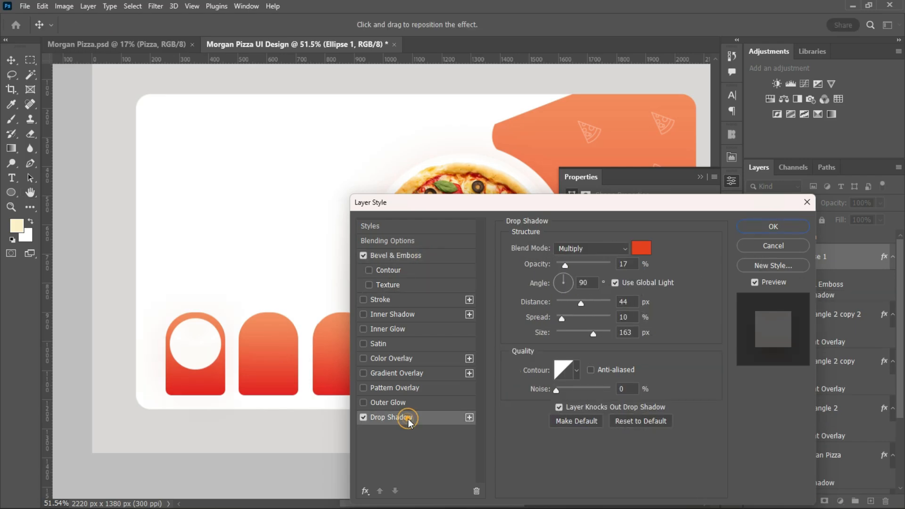
pyautogui.click(774, 227)
pyautogui.moveTo(210, 340); pyautogui.dragTo(351, 345)
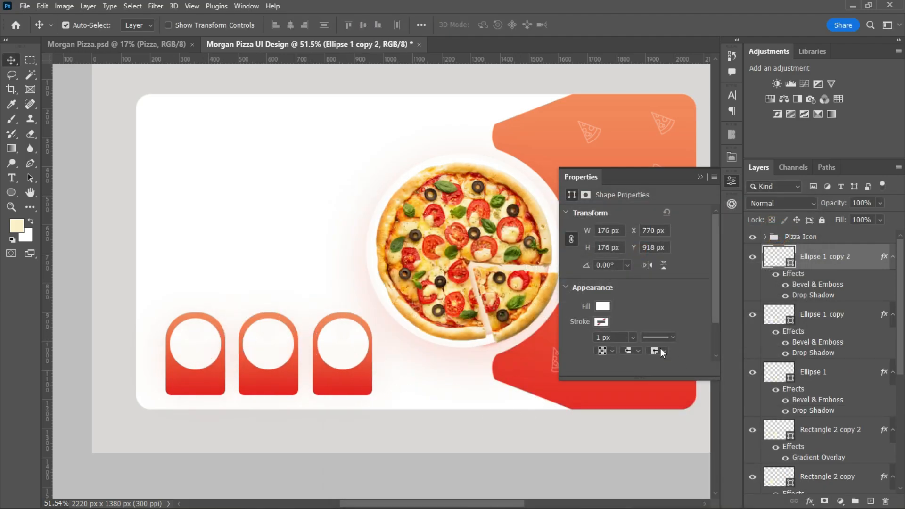
# Reduce the Drop Shadow size on each of the three white circles.
pyautogui.doubleClick(866, 263)
pyautogui.click(391, 417)
pyautogui.press('Return')
pyautogui.doubleClick(866, 315)
pyautogui.click(391, 417)
pyautogui.click(764, 228)
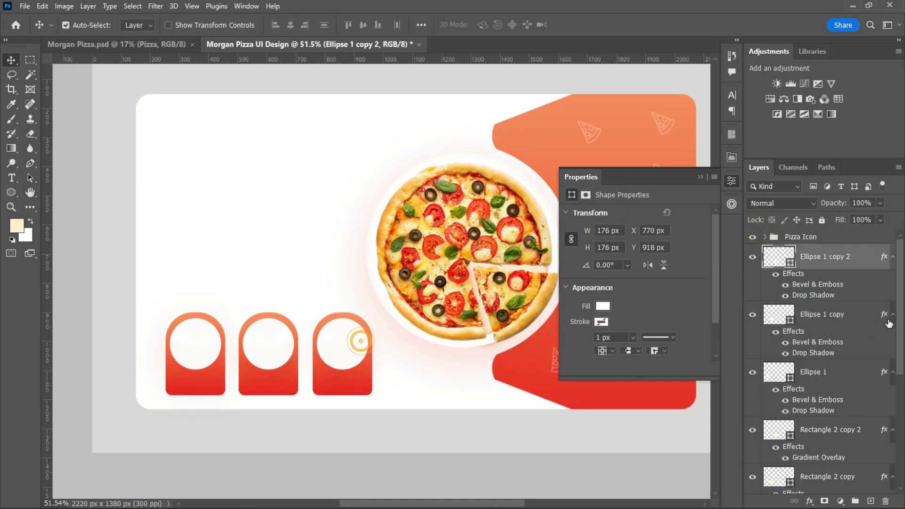
pyautogui.doubleClick(866, 372)
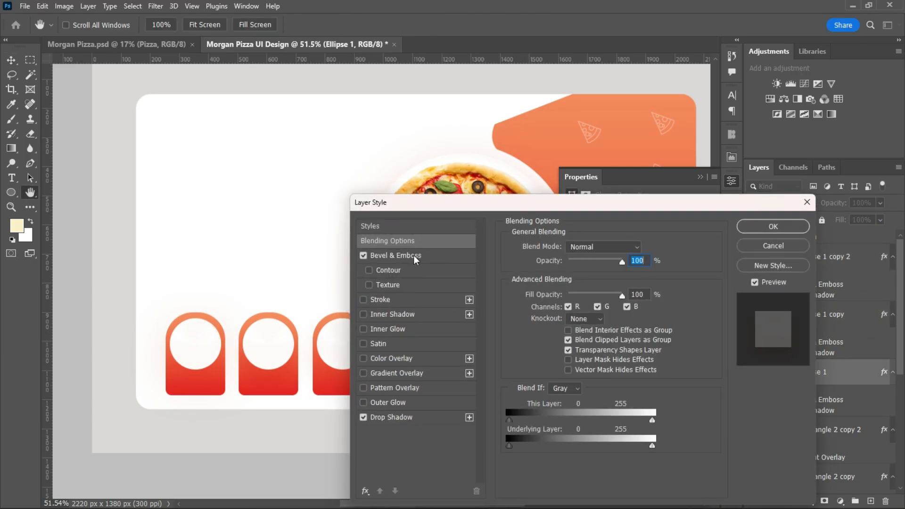
pyautogui.click(422, 414)
pyautogui.click(773, 226)
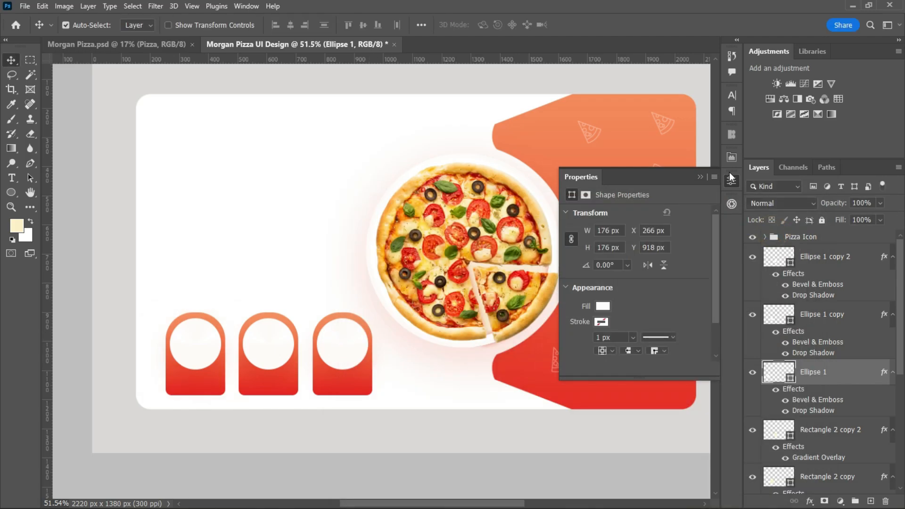
# Bring the Hamburger image into the design above the circles and scale it down to fit inside the first white circle.
pyautogui.click(825, 264)
pyautogui.click(764, 238)
pyautogui.click(764, 238)
pyautogui.moveTo(900, 319)
pyautogui.mouseDown()
pyautogui.moveTo(901, 383)
pyautogui.moveTo(900, 315)
pyautogui.mouseUp()
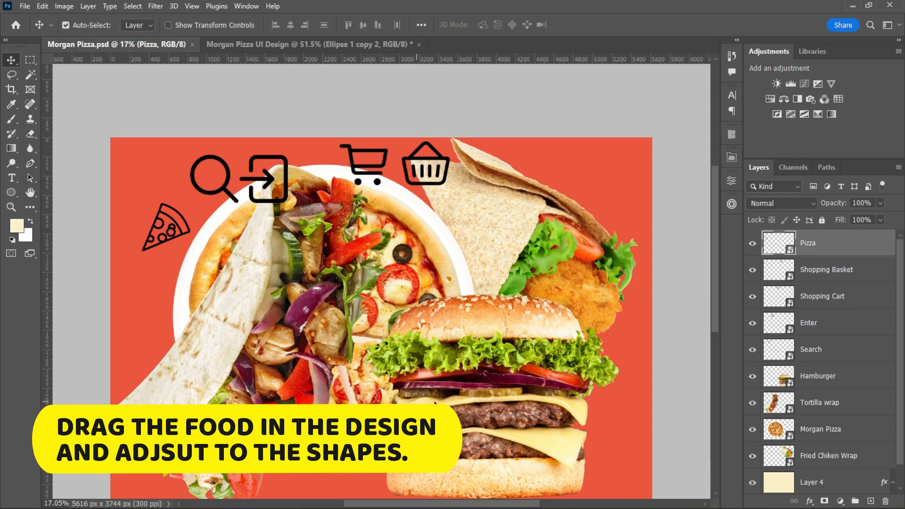
pyautogui.moveTo(495, 383); pyautogui.dragTo(360, 306)
pyautogui.scroll(-7, 362, 308)
pyautogui.hotkey('ctrl', 't')
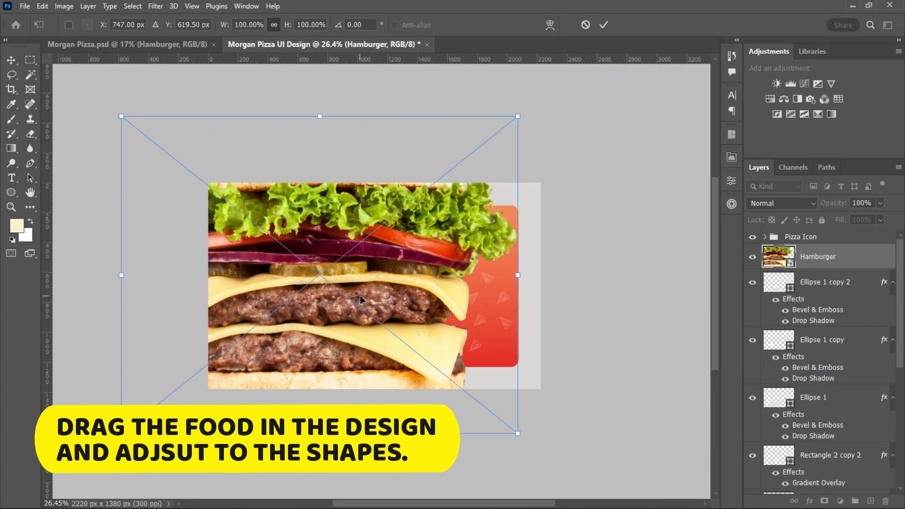
pyautogui.moveTo(521, 275); pyautogui.dragTo(261, 333)
pyautogui.press('Return')
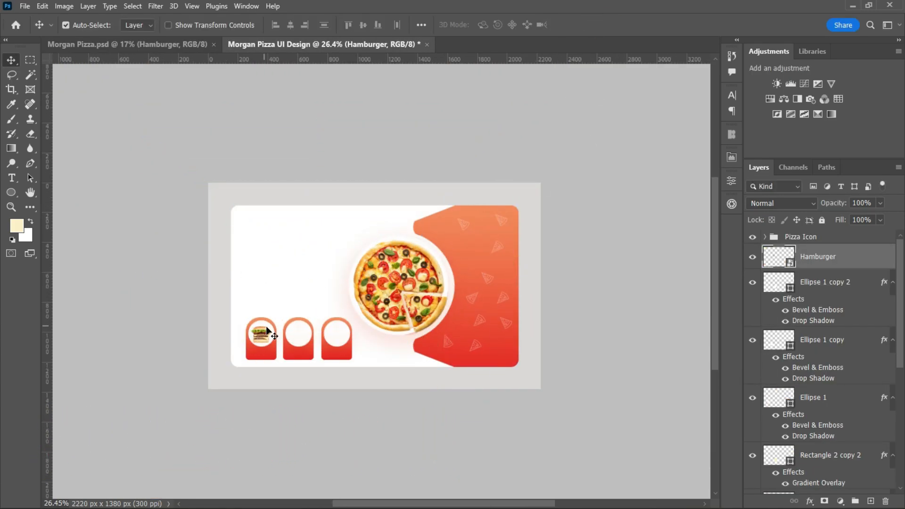
# Give the Hamburger a black Multiply Drop Shadow with 35% opacity, 65° angle, 14 px distance, 0% spread and 43 px size.
pyautogui.scroll(4, 324, 337)
pyautogui.doubleClick(868, 256)
pyautogui.click(391, 417)
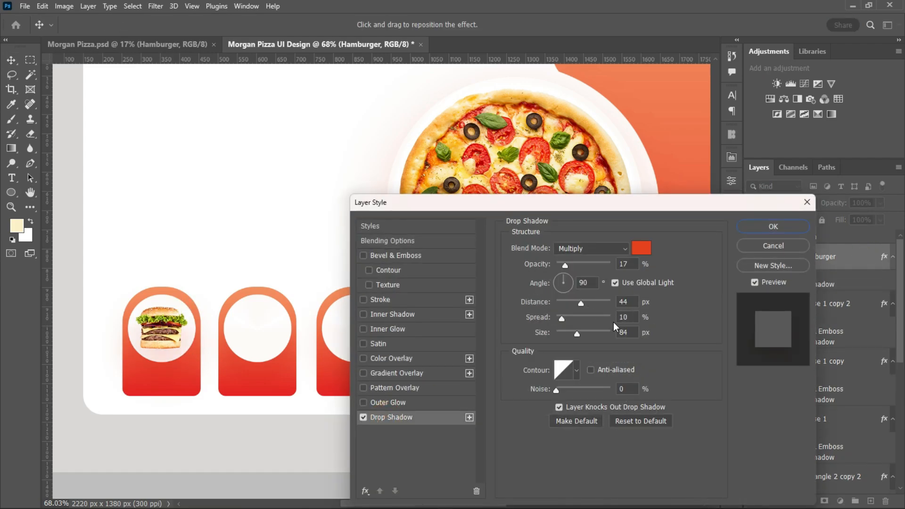
pyautogui.moveTo(558, 333); pyautogui.dragTo(561, 334)
pyautogui.moveTo(172, 332); pyautogui.dragTo(177, 335)
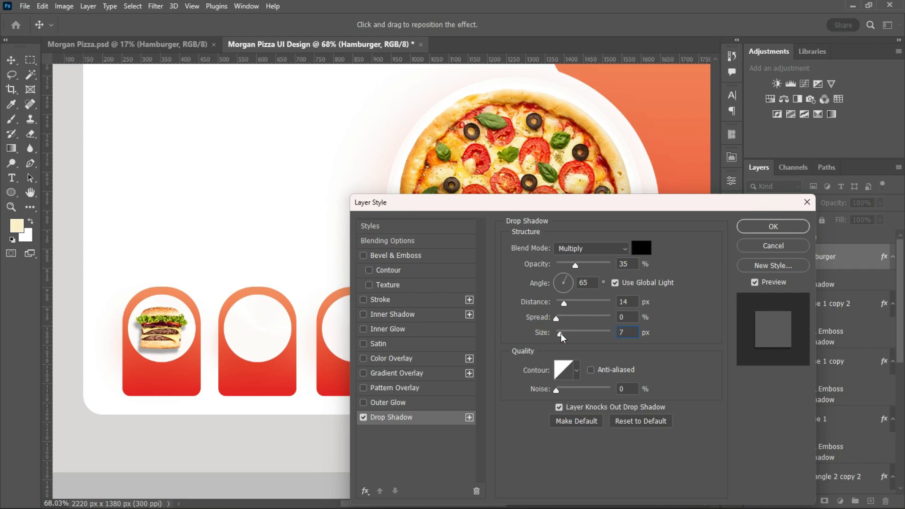
pyautogui.moveTo(561, 334); pyautogui.dragTo(568, 334)
pyautogui.click(756, 228)
pyautogui.scroll(-1, 362, 381)
pyautogui.click(153, 44)
pyautogui.click(288, 284)
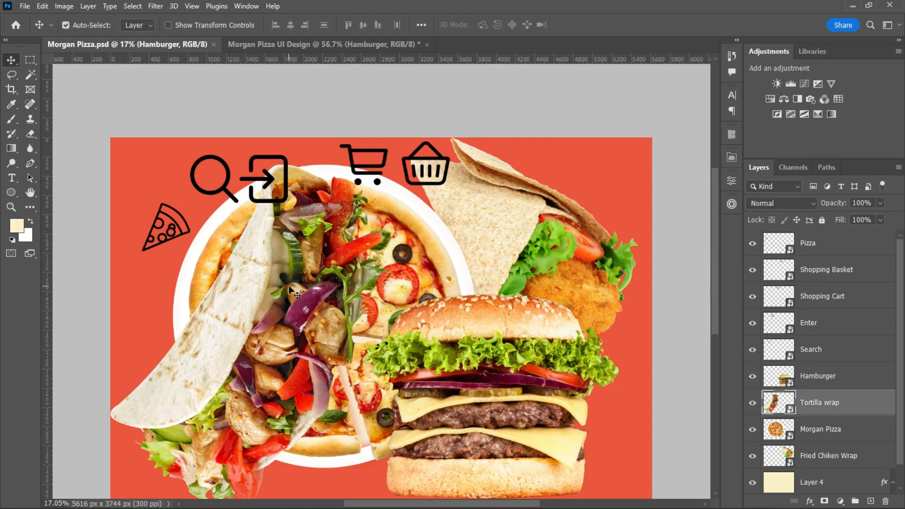
pyautogui.moveTo(289, 284); pyautogui.dragTo(327, 336)
pyautogui.scroll(-9, 500, 304)
pyautogui.hotkey('ctrl', 't')
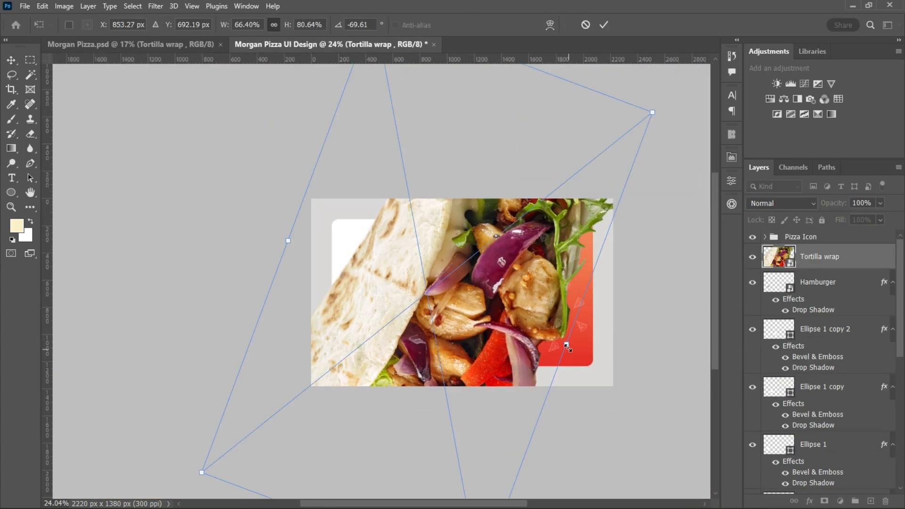
pyautogui.click(604, 25)
pyautogui.rightClick(872, 262)
pyautogui.click(479, 262)
pyautogui.press('Delete')
# Convert the Tortilla wrap layer in Morgan Pizza.psd to a smart object and bring it into the Morgan Pizza UI Design document.
pyautogui.click(136, 44)
pyautogui.click(277, 322)
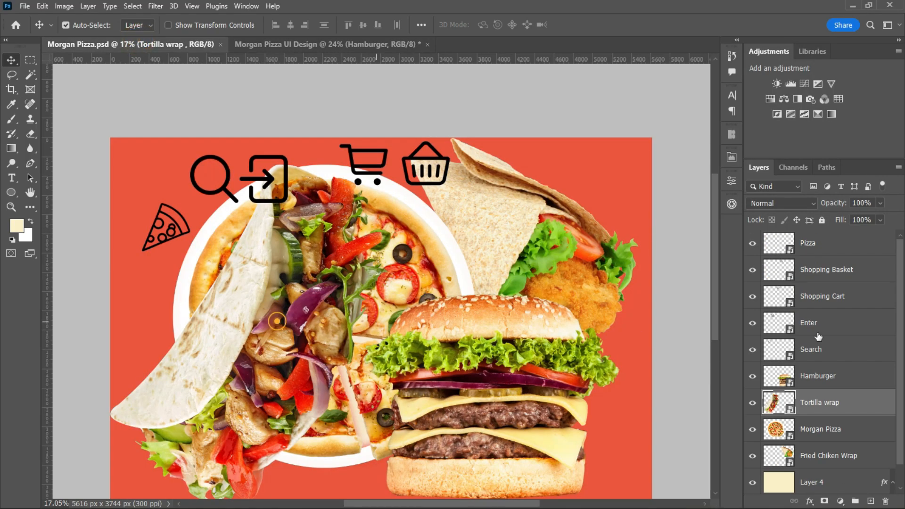
pyautogui.rightClick(872, 403)
pyautogui.click(751, 128)
pyautogui.moveTo(285, 333); pyautogui.dragTo(390, 309)
# Scale the tortilla wrap down to thumbnail size and place it over the middle white circle.
pyautogui.scroll(-3, 463, 349)
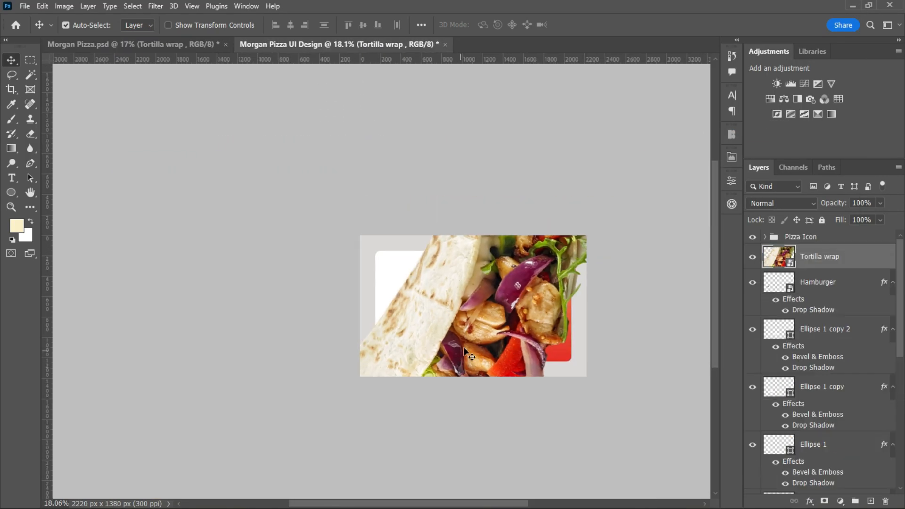
pyautogui.hotkey('ctrl', 't')
pyautogui.moveTo(605, 310); pyautogui.dragTo(469, 315)
pyautogui.click(602, 27)
pyautogui.scroll(8, 518, 358)
pyautogui.moveTo(370, 261); pyautogui.dragTo(288, 319)
pyautogui.hotkey('ctrl', 't')
pyautogui.moveTo(319, 280); pyautogui.dragTo(297, 319)
pyautogui.click(602, 22)
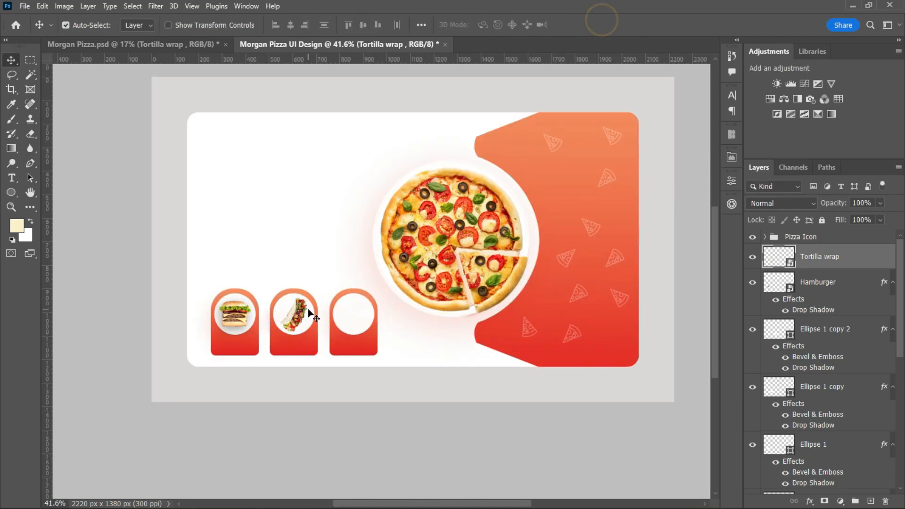
# Refine the tortilla wrap's proportions and position so that it fits neatly within the middle circle.
pyautogui.scroll(8, 339, 324)
pyautogui.hotkey('ctrl', 't')
pyautogui.moveTo(210, 301); pyautogui.dragTo(197, 302)
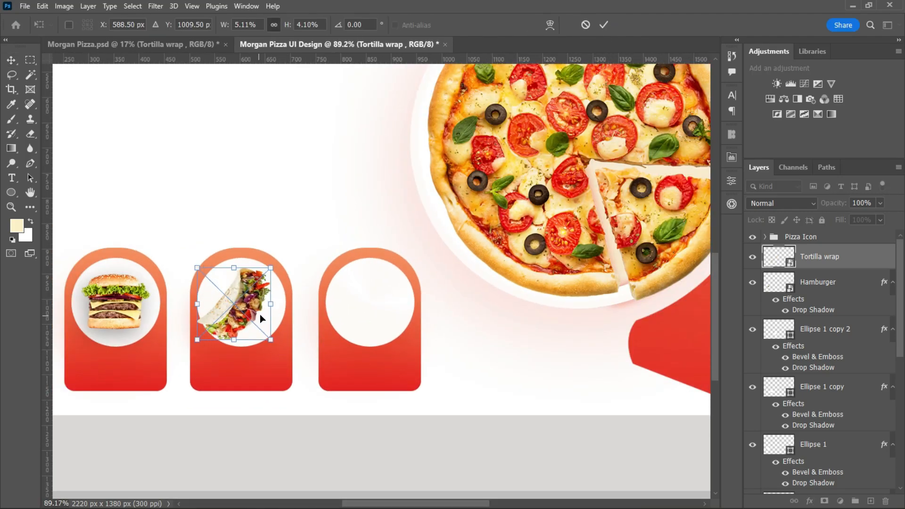
pyautogui.moveTo(271, 304); pyautogui.dragTo(229, 305)
pyautogui.click(604, 24)
# Bring the Fried Chiken Wrap image from Morgan Pizza.psd into the design and scale it to fit the third white circle.
pyautogui.scroll(-7, 347, 333)
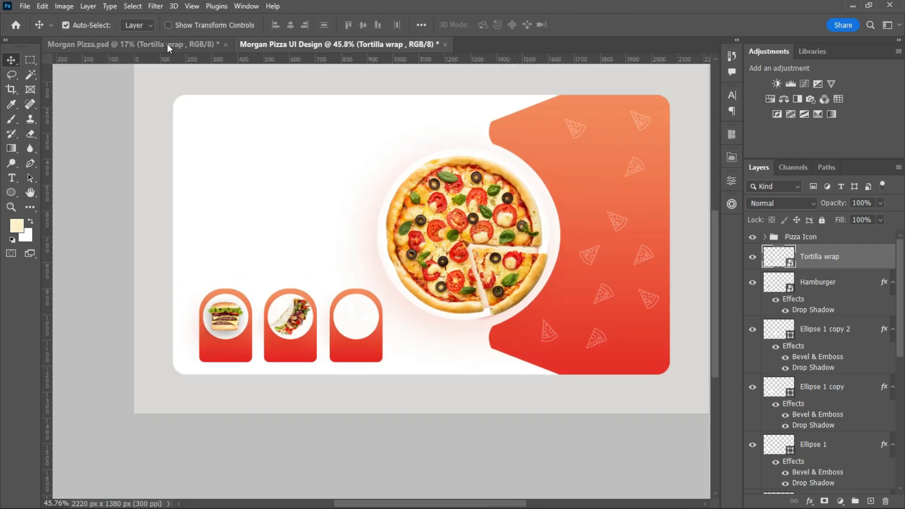
pyautogui.click(168, 46)
pyautogui.moveTo(521, 238); pyautogui.dragTo(409, 318)
pyautogui.hotkey('ctrl', 't')
pyautogui.moveTo(682, 315); pyautogui.dragTo(372, 318)
pyautogui.press('Return')
# Add the same black Drop Shadow to both wraps: Multiply, 35% opacity, 65° angle, 14 px distance and 43 px size.
pyautogui.scroll(3, 398, 348)
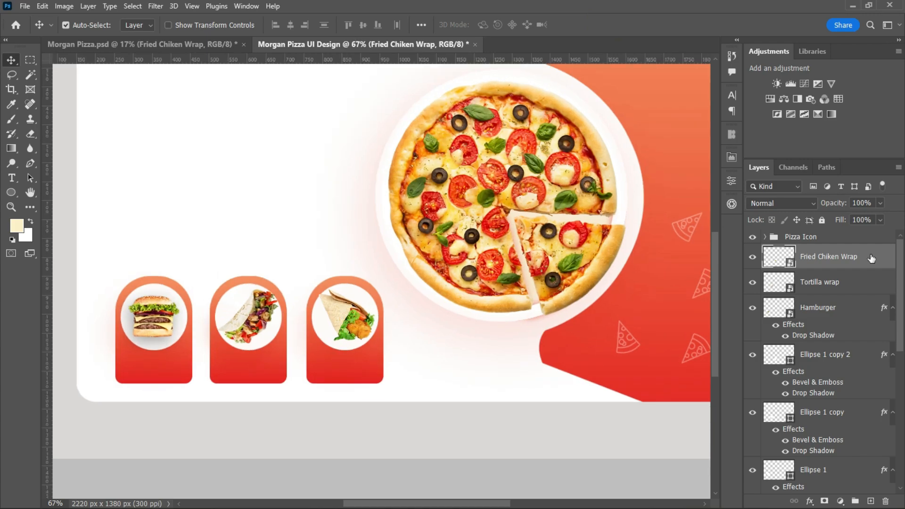
pyautogui.doubleClick(872, 258)
pyautogui.click(380, 418)
pyautogui.press('Return')
pyautogui.doubleClick(864, 305)
pyautogui.click(391, 417)
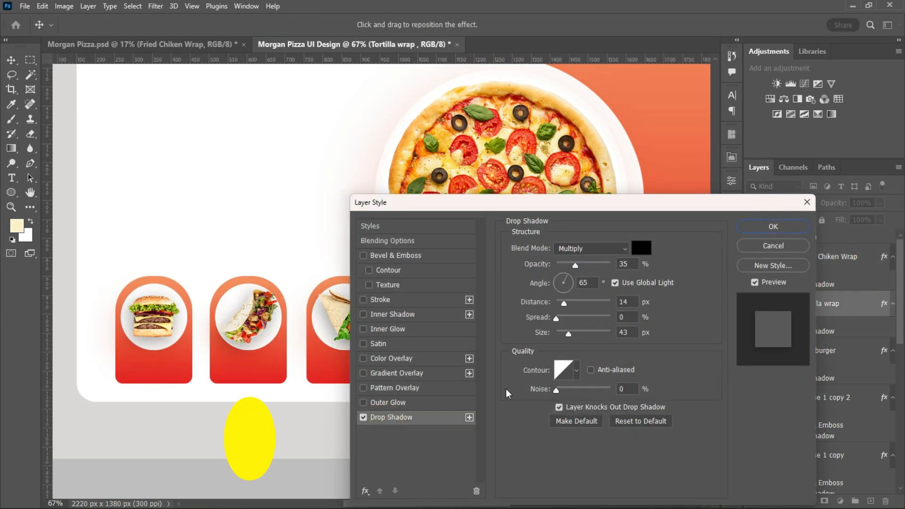
pyautogui.press('Return')
# Group all layers from Fried Chiken Wrap down to Rectangle 2 in a folder named Element.
pyautogui.scroll(-3, 505, 349)
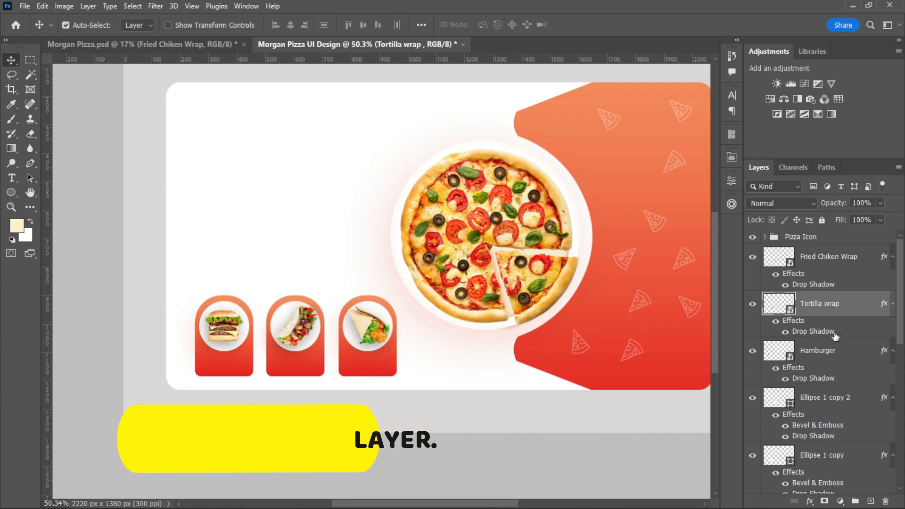
pyautogui.click(826, 257)
pyautogui.scroll(-10, 881, 283)
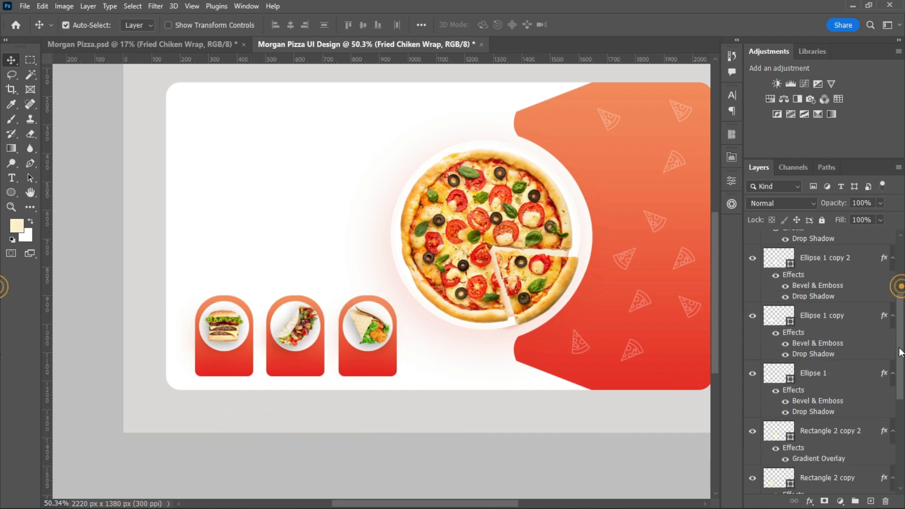
pyautogui.keyDown('shift'); pyautogui.click(855, 323); pyautogui.keyUp('shift')
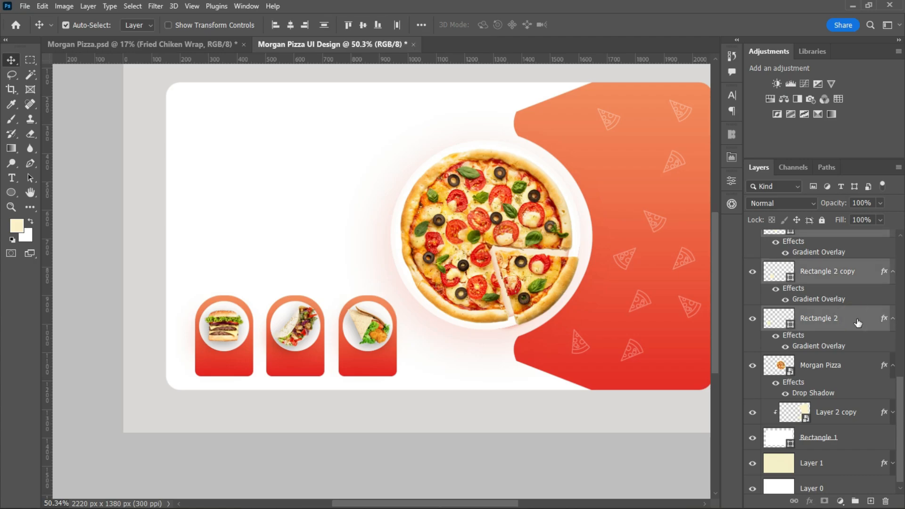
pyautogui.click(855, 502)
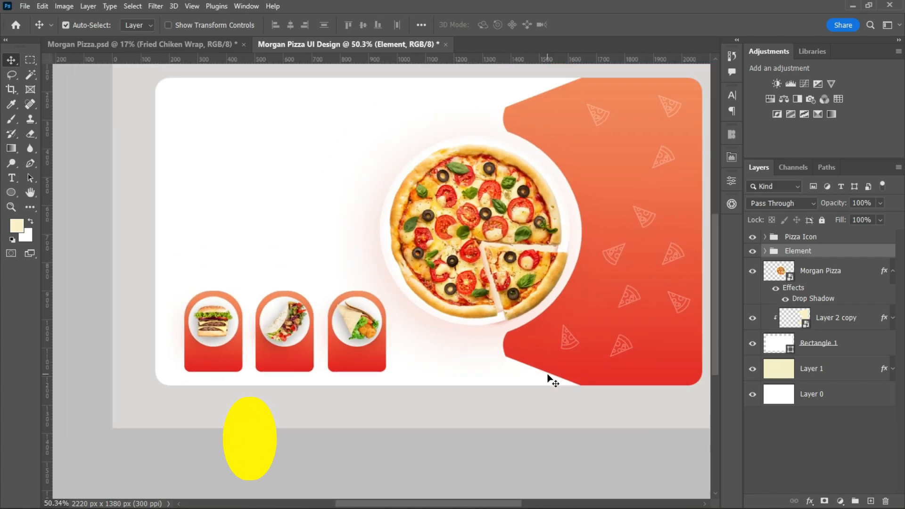
# Add the heading text "Morgan Pizza" on two lines in the empty white area above the meal placeholders.
pyautogui.click(11, 177)
pyautogui.click(249, 187)
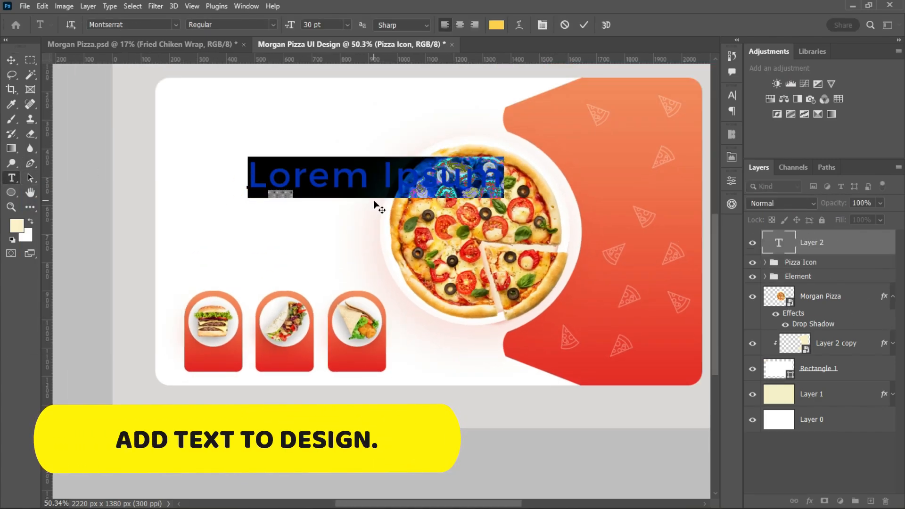
pyautogui.write('MO')
pyautogui.press('BackSpace')
pyautogui.write('organ')
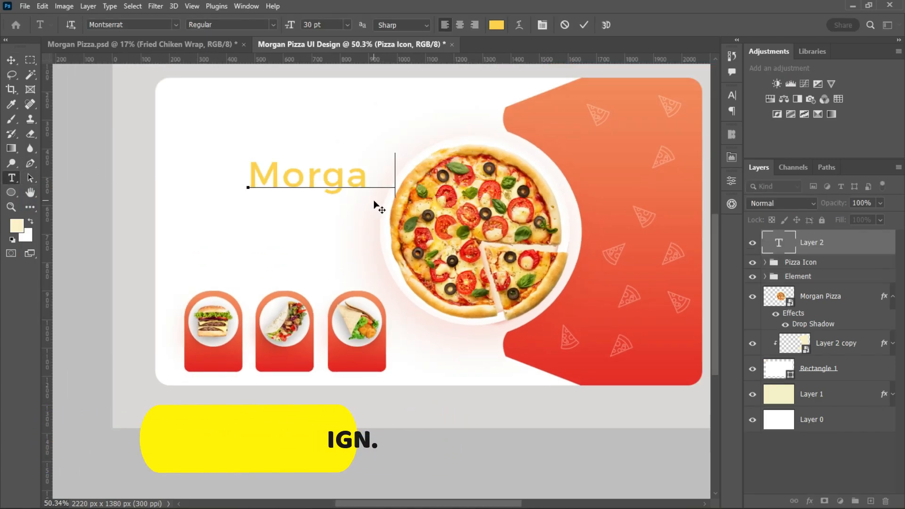
pyautogui.press('Return')
pyautogui.write('Piz')
pyautogui.click(584, 24)
pyautogui.press('v')
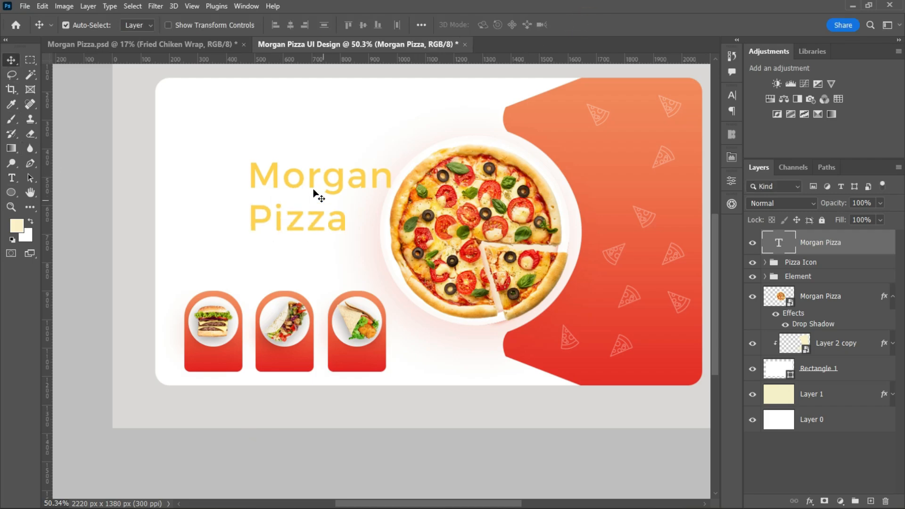
# Move the heading left, away from the pizza, and format it in Poppins Medium at 24 pt.
pyautogui.moveTo(313, 188); pyautogui.dragTo(281, 183)
pyautogui.click(732, 96)
pyautogui.write('Poppins')
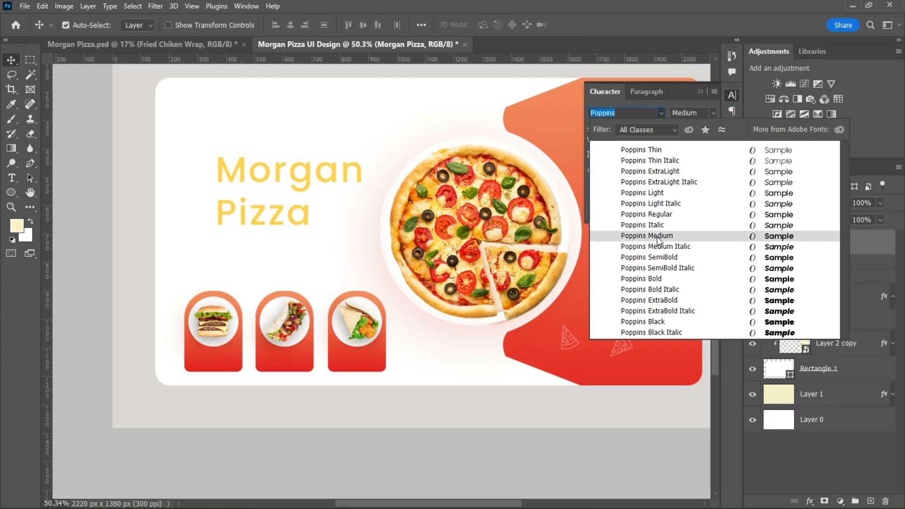
pyautogui.click(660, 279)
pyautogui.click(650, 128)
pyautogui.click(621, 232)
pyautogui.click(650, 128)
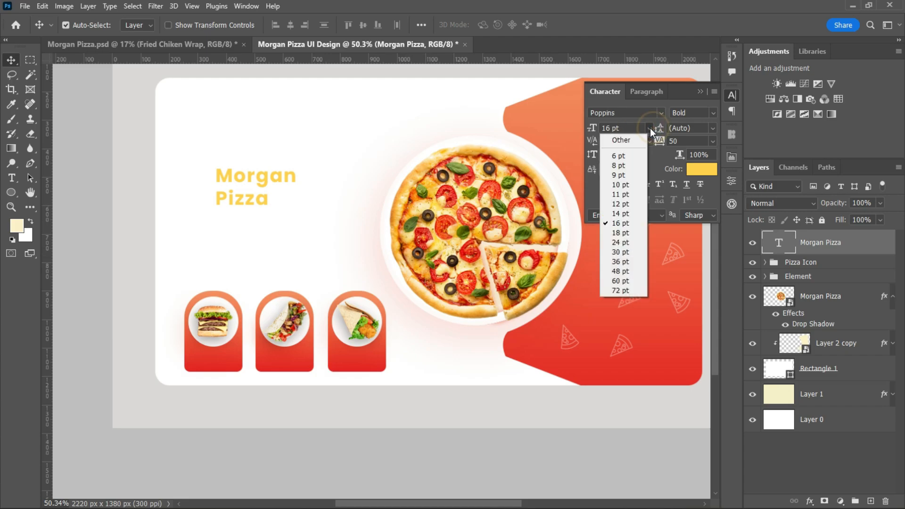
pyautogui.click(620, 243)
pyautogui.click(713, 113)
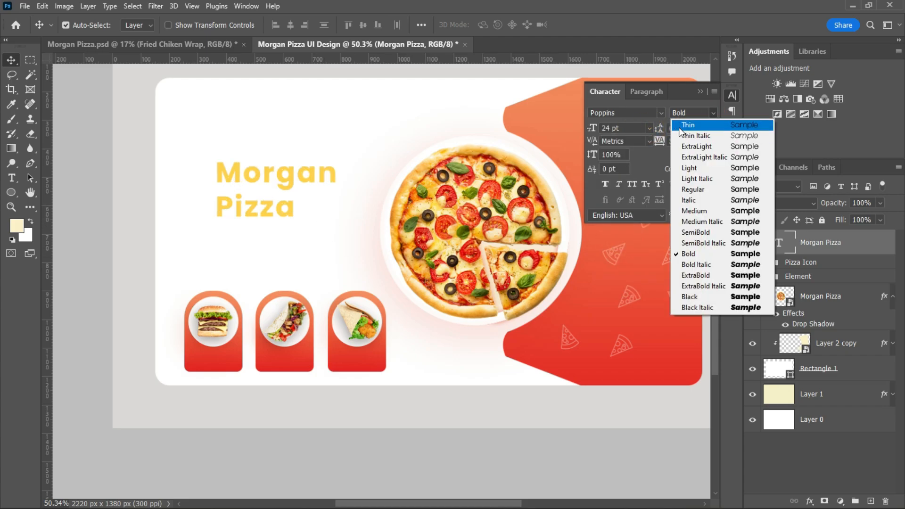
pyautogui.click(702, 210)
# Change the heading's first line, "Morgan", to Poppins Bold.
pyautogui.doubleClick(289, 213)
pyautogui.moveTo(295, 211); pyautogui.dragTo(182, 204)
pyautogui.moveTo(337, 178); pyautogui.dragTo(208, 180)
pyautogui.click(713, 113)
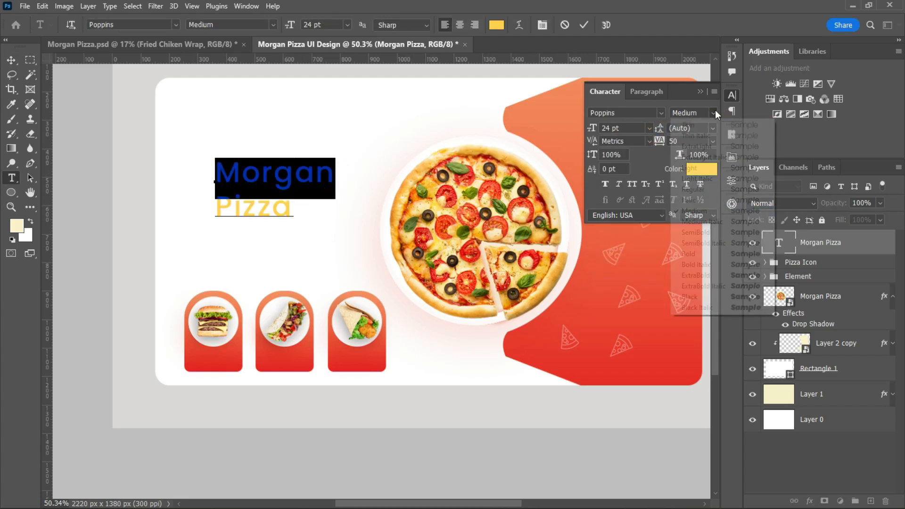
pyautogui.click(698, 256)
pyautogui.click(12, 61)
# Recolor the heading with a red sampled from the orange-red shape and shift it slightly to the left.
pyautogui.click(704, 169)
pyautogui.click(601, 309)
pyautogui.click(680, 103)
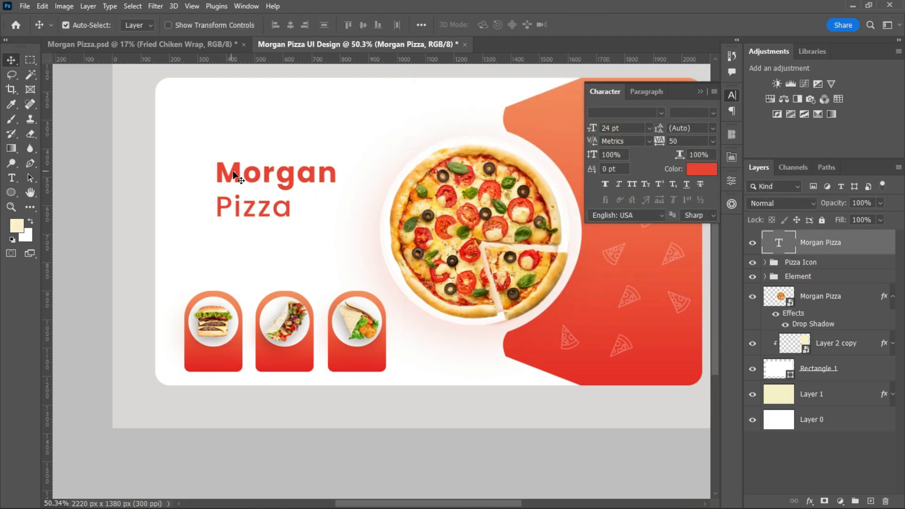
pyautogui.moveTo(234, 175); pyautogui.dragTo(221, 176)
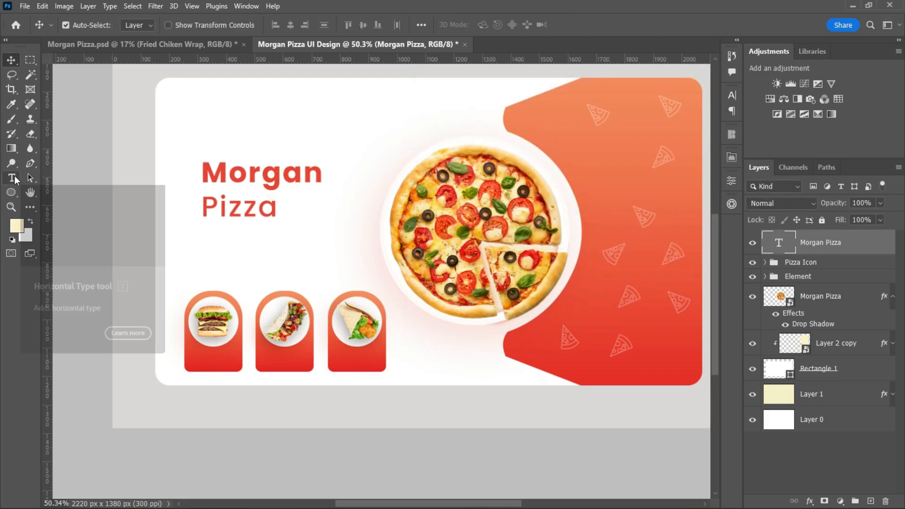
# Make both heading lines Bold with 24 pt leading and add a reversed linear red-orange Gradient Overlay at 90°.
pyautogui.click(732, 95)
pyautogui.click(712, 129)
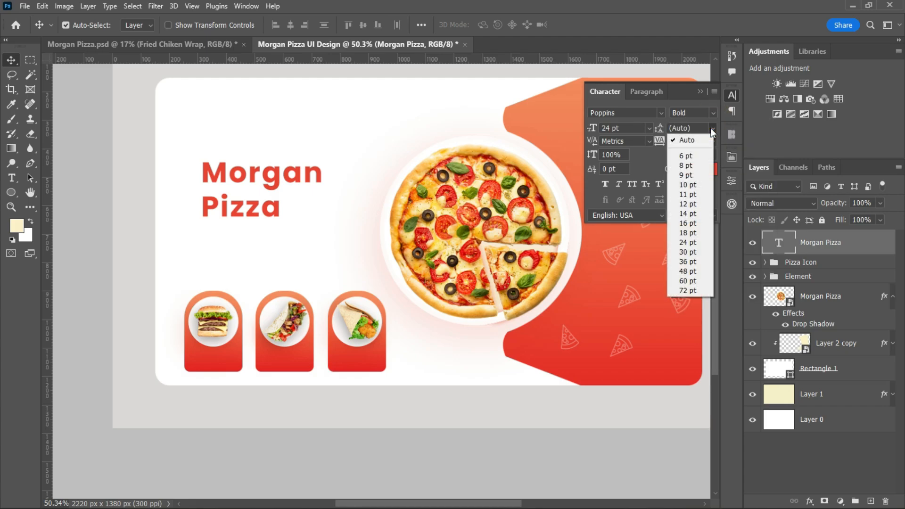
pyautogui.click(687, 243)
pyautogui.doubleClick(862, 240)
pyautogui.click(397, 373)
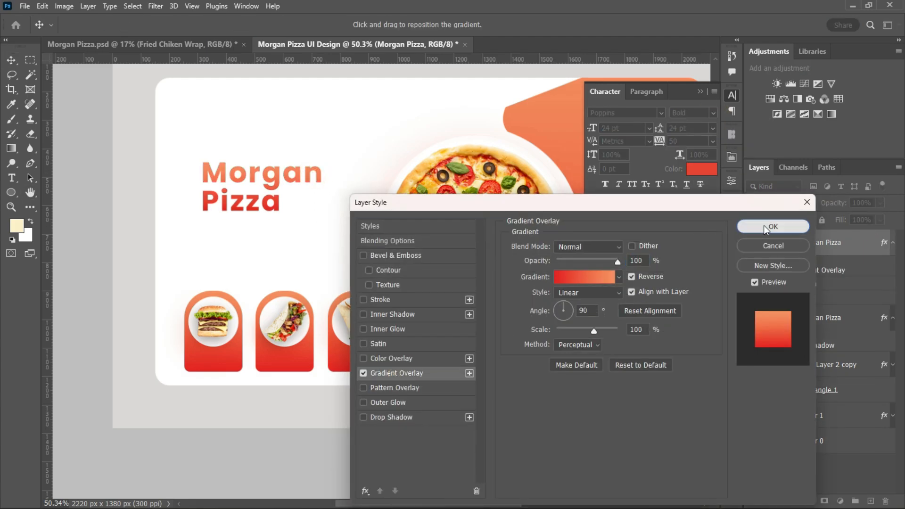
pyautogui.click(767, 229)
# Add a Lorem ipsum paragraph text box between the heading and the meal cards.
pyautogui.click(11, 179)
pyautogui.moveTo(189, 228); pyautogui.dragTo(344, 251)
pyautogui.click(12, 60)
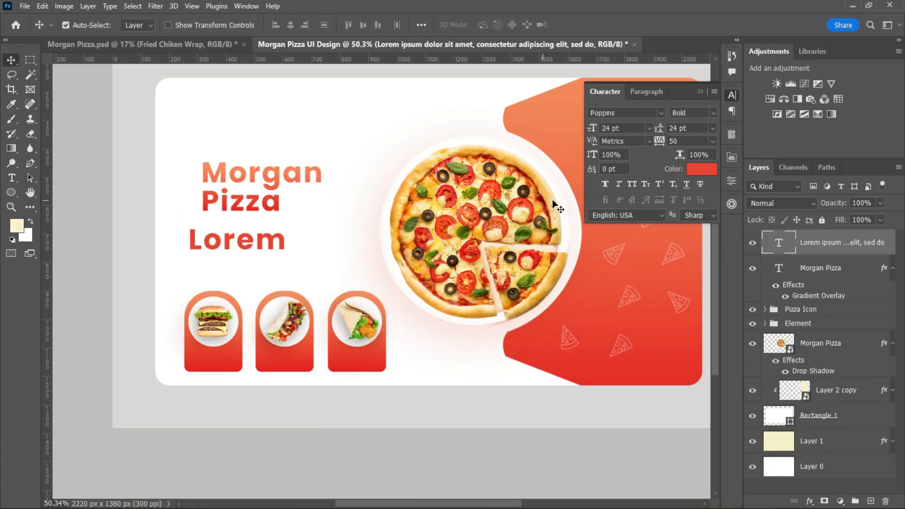
# Format the Lorem ipsum paragraph in Poppins Regular at 6 pt and align it with the heading's left edge.
pyautogui.click(649, 128)
pyautogui.click(613, 138)
pyautogui.click(713, 113)
pyautogui.click(745, 201)
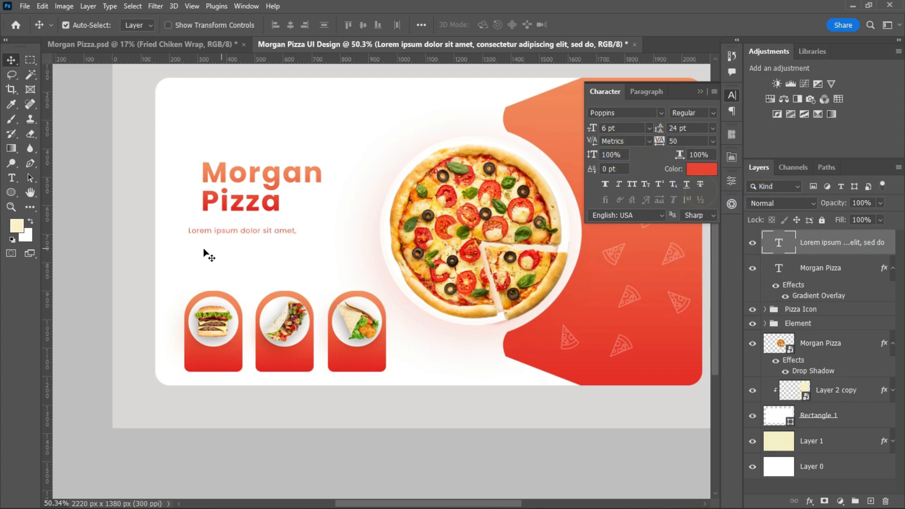
pyautogui.moveTo(210, 232)
pyautogui.mouseDown()
pyautogui.moveTo(222, 223)
pyautogui.moveTo(223, 231)
pyautogui.mouseUp()
# Set the paragraph to 4 pt with Auto leading and fit its text box to three lines of text.
pyautogui.click(649, 128)
pyautogui.click(619, 129)
pyautogui.write('4')
pyautogui.press('Return')
pyautogui.doubleClick(323, 229)
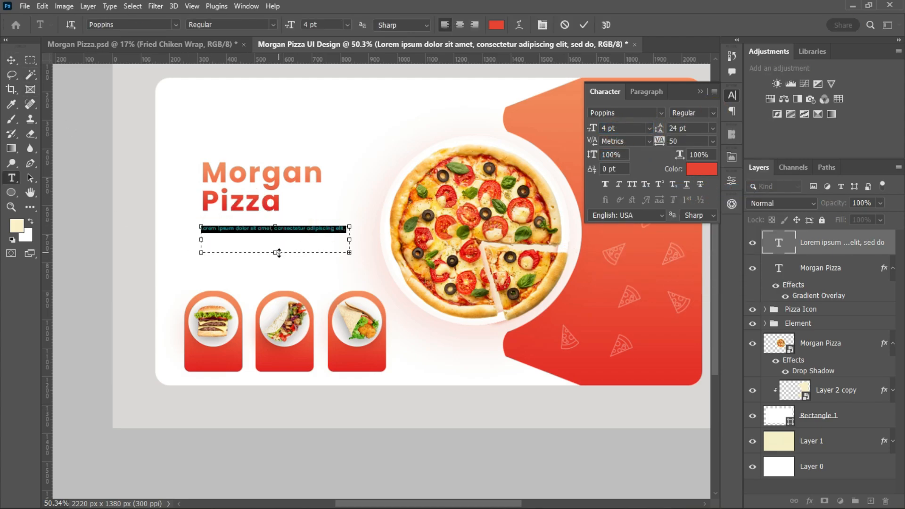
pyautogui.moveTo(278, 253); pyautogui.dragTo(279, 278)
pyautogui.click(583, 24)
pyautogui.click(711, 128)
pyautogui.moveTo(275, 285); pyautogui.dragTo(275, 244)
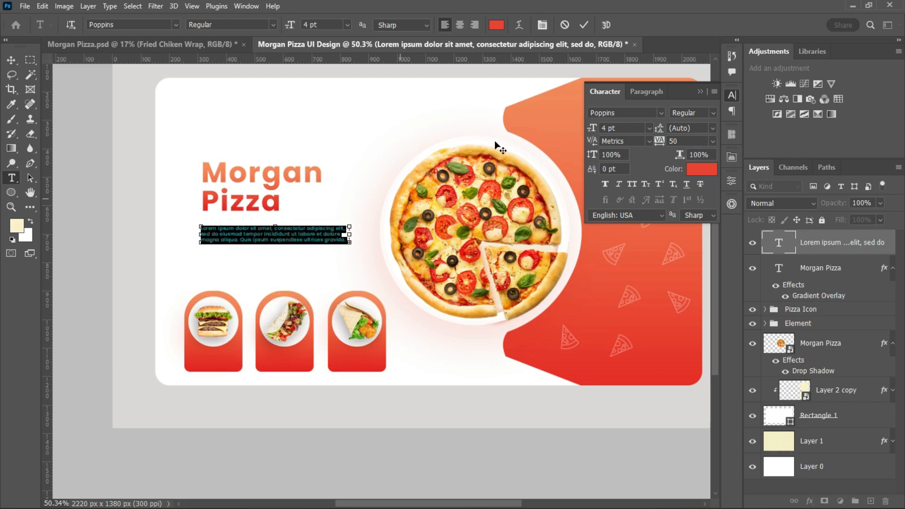
pyautogui.click(584, 25)
# Move the paragraph slightly up toward the heading and recolor its text grey.
pyautogui.press('v')
pyautogui.moveTo(325, 305); pyautogui.dragTo(327, 293)
pyautogui.hotkey('ctrl', 'z')
pyautogui.moveTo(288, 240); pyautogui.dragTo(288, 233)
pyautogui.click(702, 169)
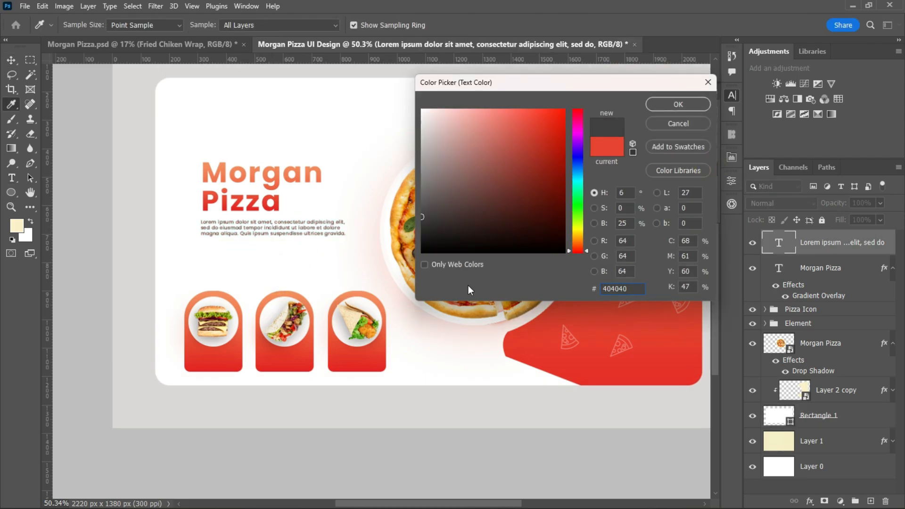
pyautogui.click(469, 289)
pyautogui.click(686, 103)
# Increase the paragraph's font size to 6 pt and enlarge its text box to fit a third line.
pyautogui.click(627, 128)
pyautogui.press('Up')
pyautogui.press('Up')
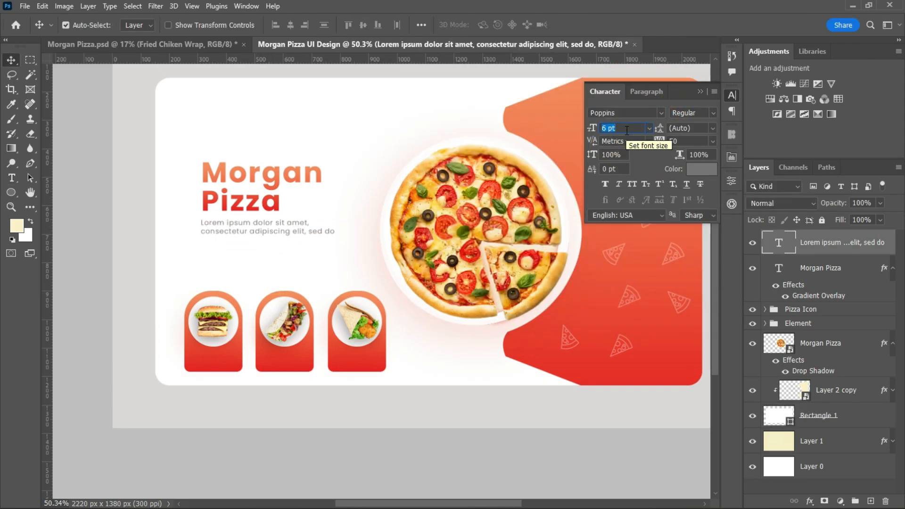
pyautogui.doubleClick(277, 232)
pyautogui.moveTo(274, 237); pyautogui.dragTo(267, 246)
pyautogui.click(583, 25)
pyautogui.click(700, 92)
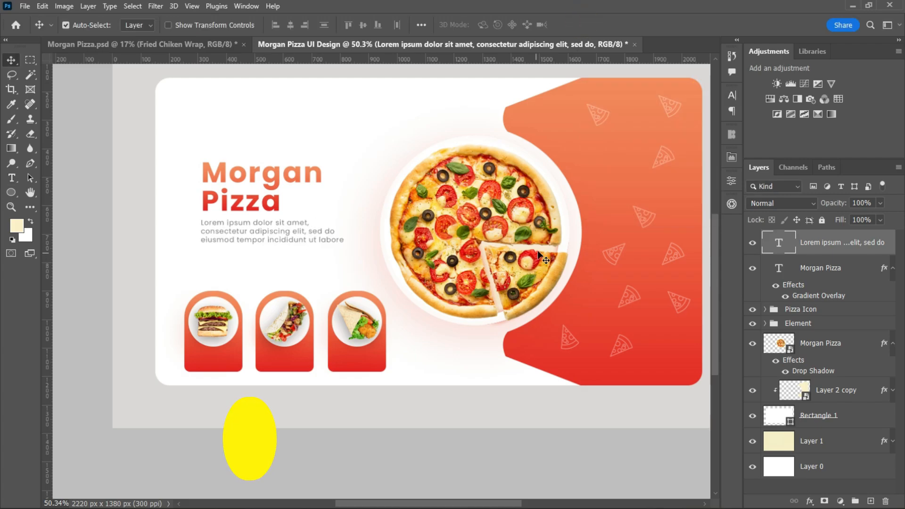
# Set the opacity of the pizza image's Drop Shadow to 16%.
pyautogui.scroll(-1, 576, 257)
pyautogui.scroll(4, 612, 267)
pyautogui.scroll(-1, 708, 289)
pyautogui.click(813, 343)
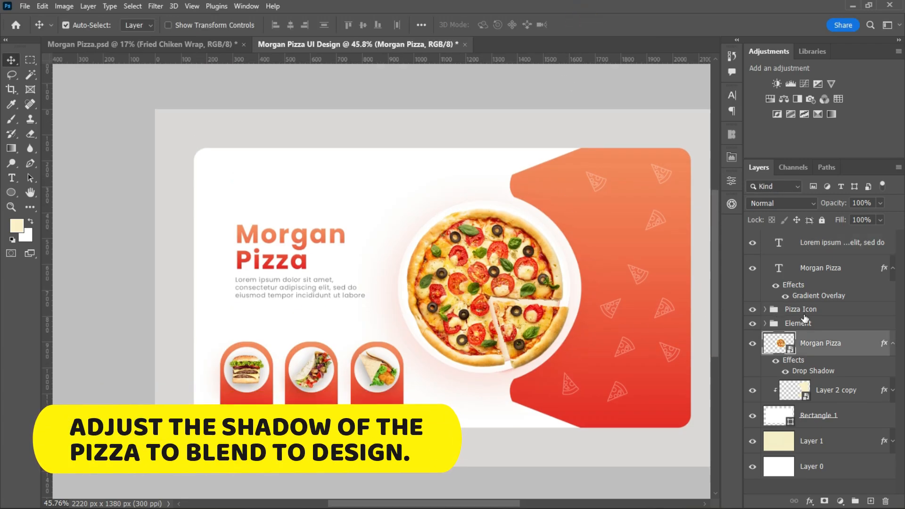
pyautogui.doubleClick(868, 348)
pyautogui.click(391, 417)
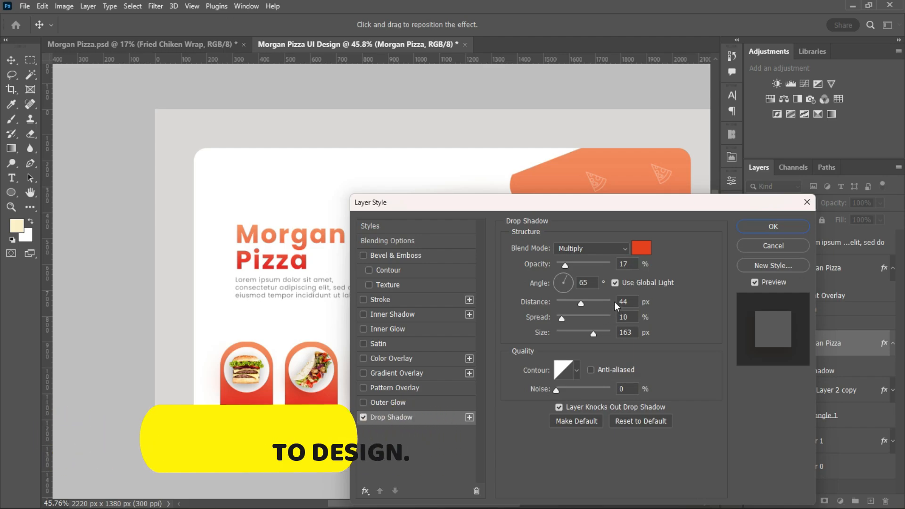
pyautogui.moveTo(583, 208); pyautogui.dragTo(675, 273)
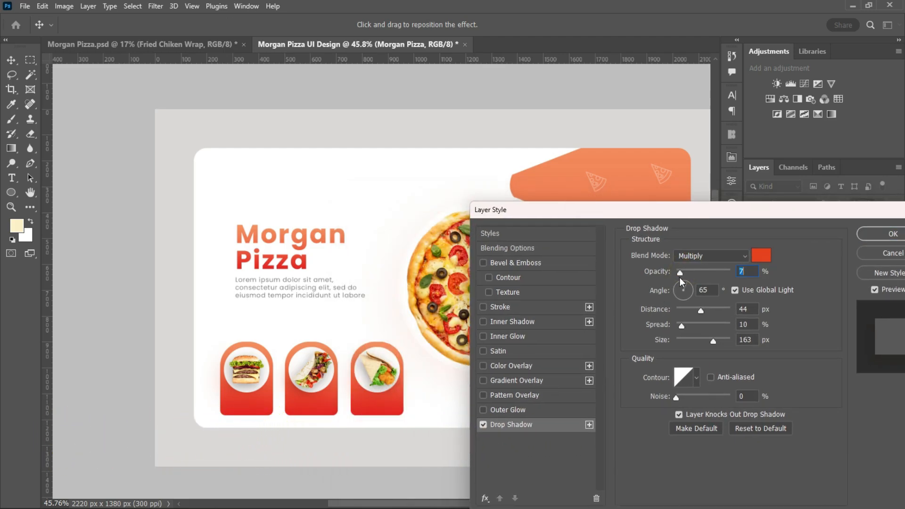
pyautogui.moveTo(680, 274); pyautogui.dragTo(686, 277)
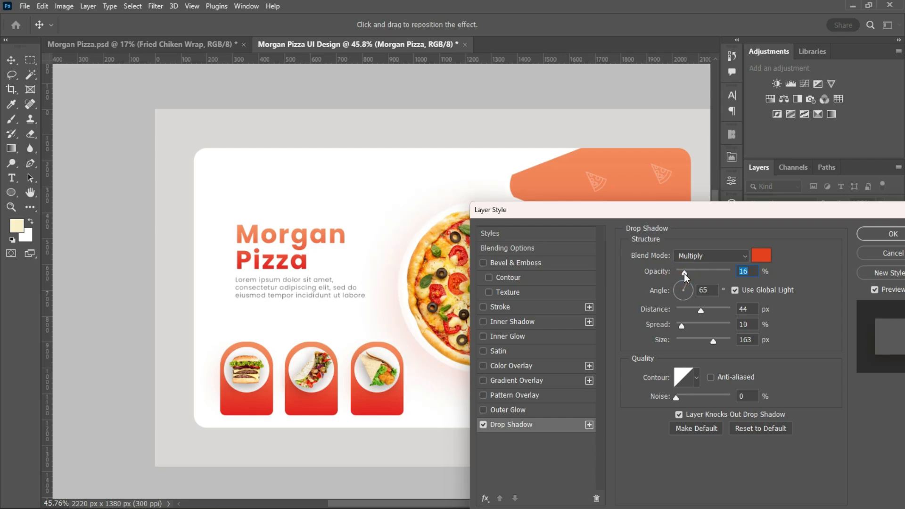
pyautogui.moveTo(659, 211); pyautogui.dragTo(620, 237)
pyautogui.click(851, 260)
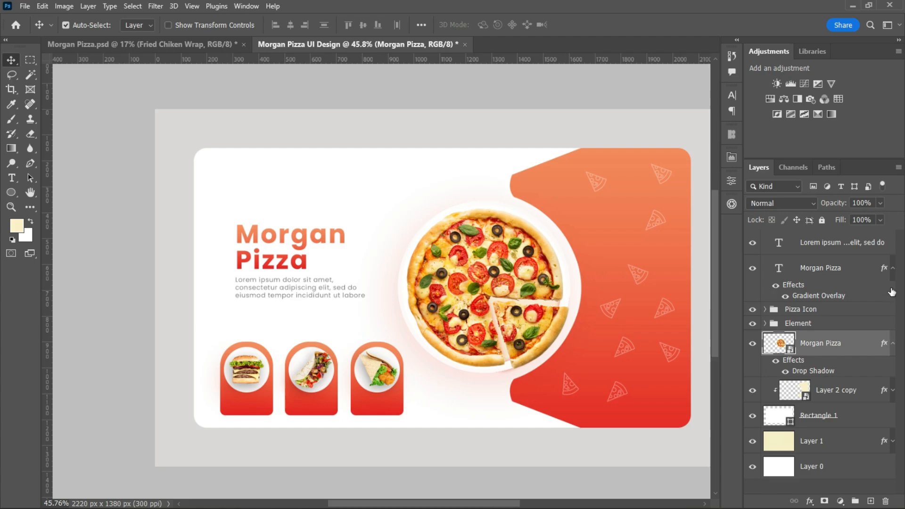
# Draw a stroke-free button rectangle about 304 × 76 px below the paragraph, aligned with its left edge.
pyautogui.click(836, 244)
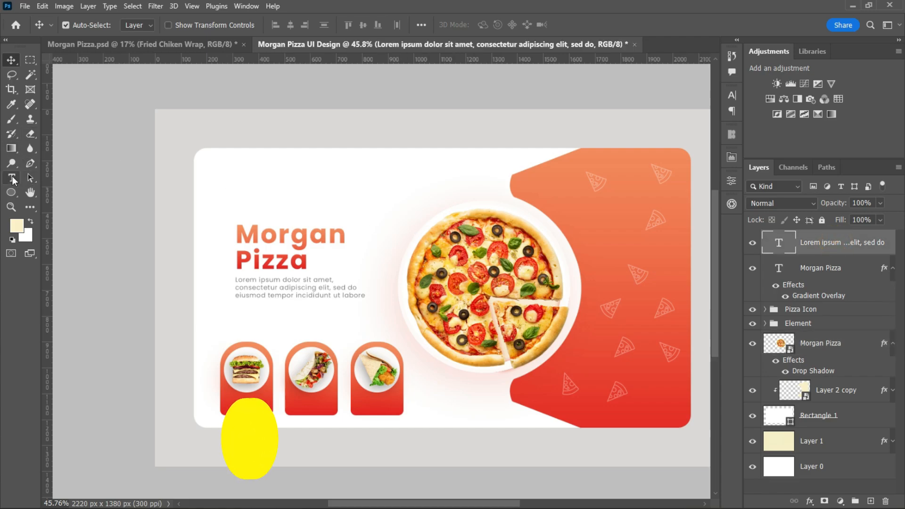
pyautogui.rightClick(12, 193)
pyautogui.click(56, 191)
pyautogui.moveTo(334, 174)
pyautogui.mouseDown()
pyautogui.moveTo(379, 185)
pyautogui.moveTo(364, 184)
pyautogui.moveTo(374, 185)
pyautogui.moveTo(313, 319)
pyautogui.moveTo(285, 318)
pyautogui.mouseUp()
pyautogui.press('v')
pyautogui.click(601, 321)
pyautogui.click(651, 294)
# Nudge the heading and the paragraph up to leave more space above the button rectangle.
pyautogui.click(265, 287)
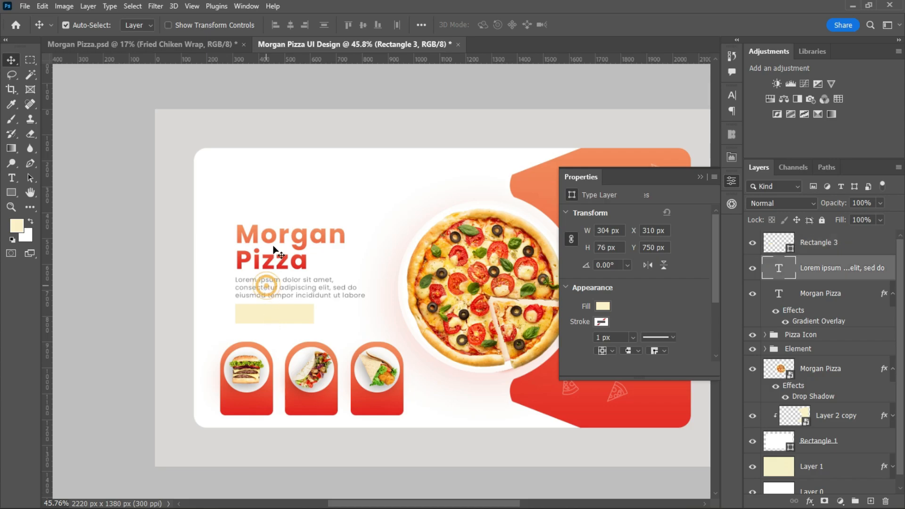
pyautogui.click(276, 237)
pyautogui.hotkey('shift', 'Up')
pyautogui.hotkey('shift', 'Up')
pyautogui.click(289, 286)
pyautogui.hotkey('shift', 'Up')
pyautogui.hotkey('shift', 'Up')
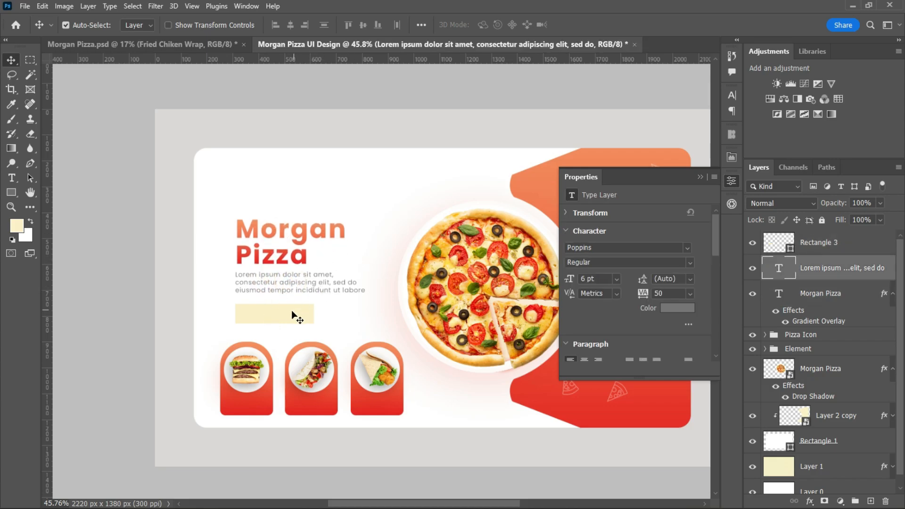
# Round the button's top-left corner to 46 px and its bottom-right corner, and apply the reversed red-orange Gradient Overlay.
pyautogui.click(297, 314)
pyautogui.moveTo(716, 262); pyautogui.dragTo(719, 305)
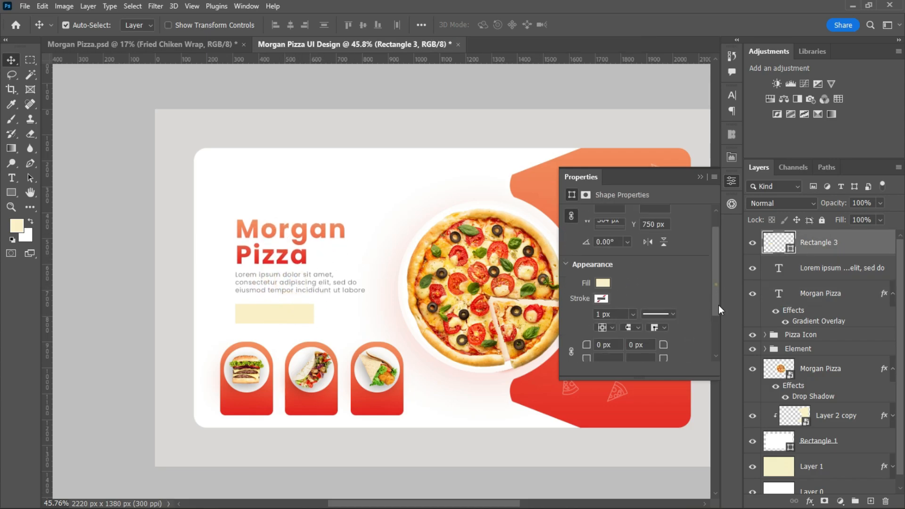
pyautogui.moveTo(594, 288); pyautogui.dragTo(615, 289)
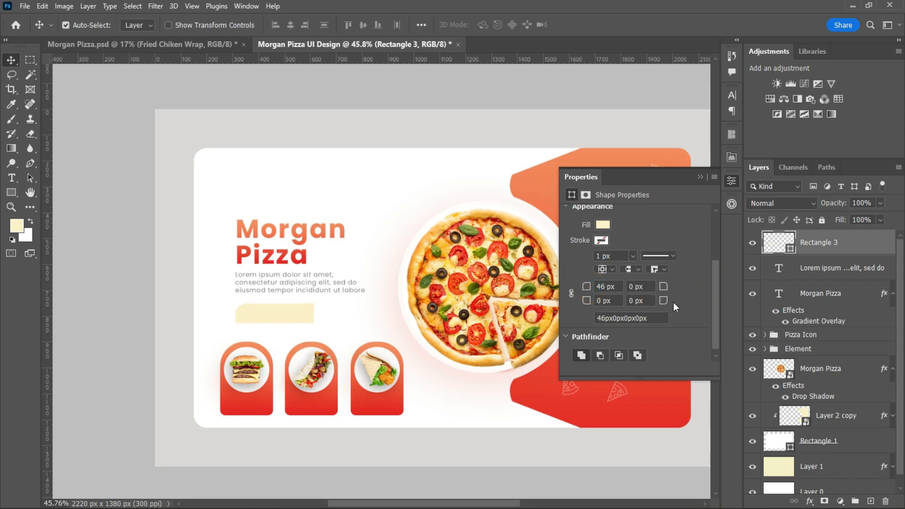
pyautogui.moveTo(665, 301); pyautogui.dragTo(699, 307)
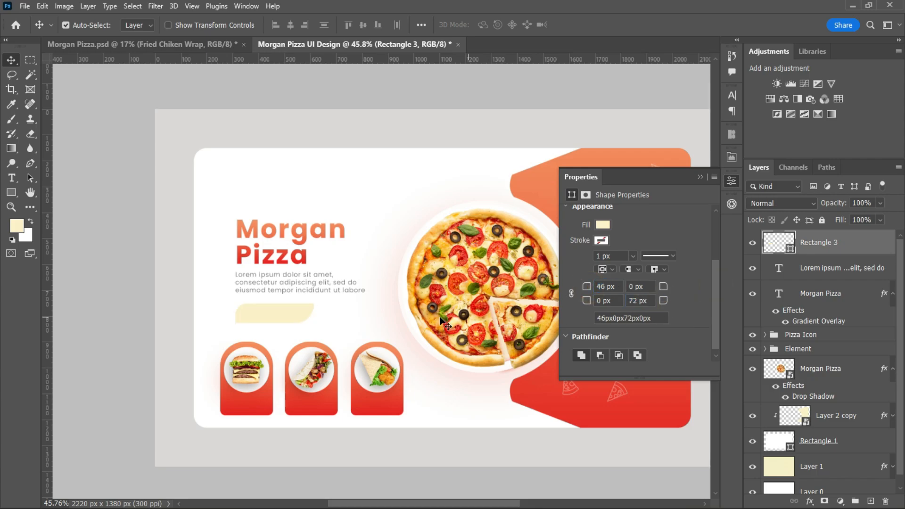
pyautogui.click(699, 176)
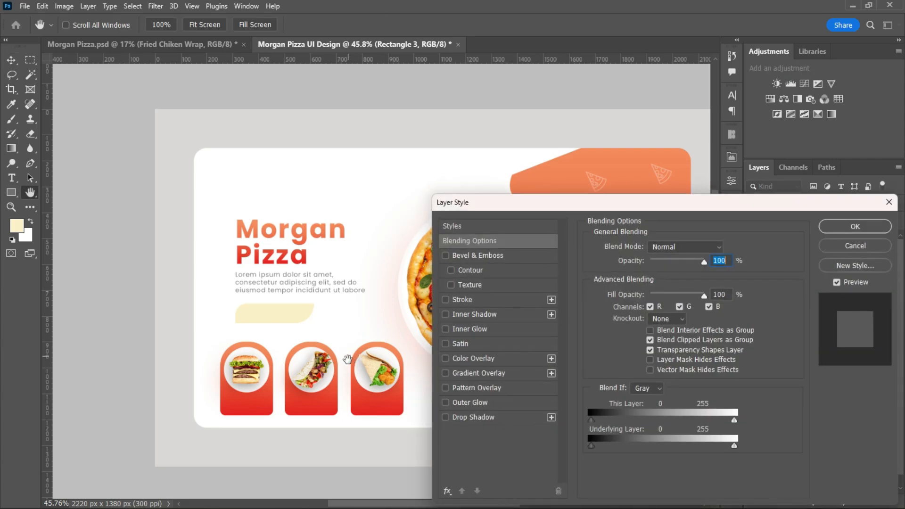
pyautogui.click(476, 374)
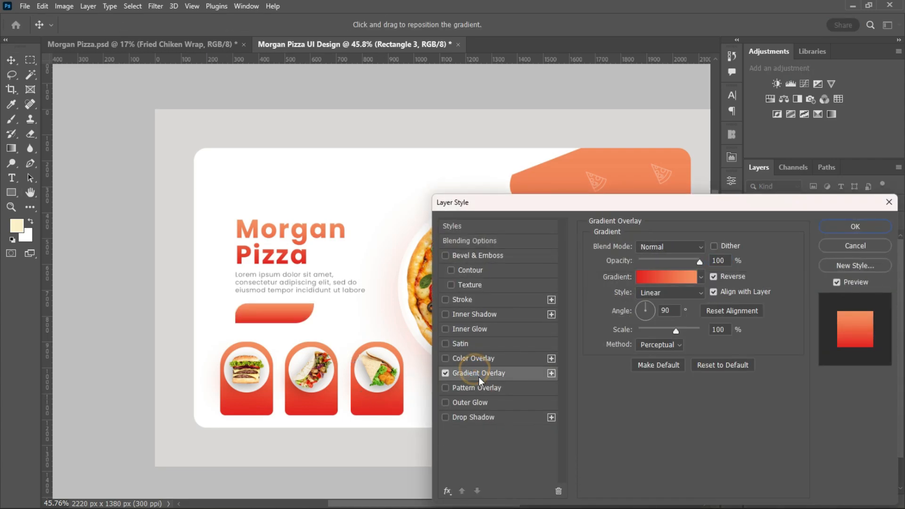
pyautogui.click(856, 226)
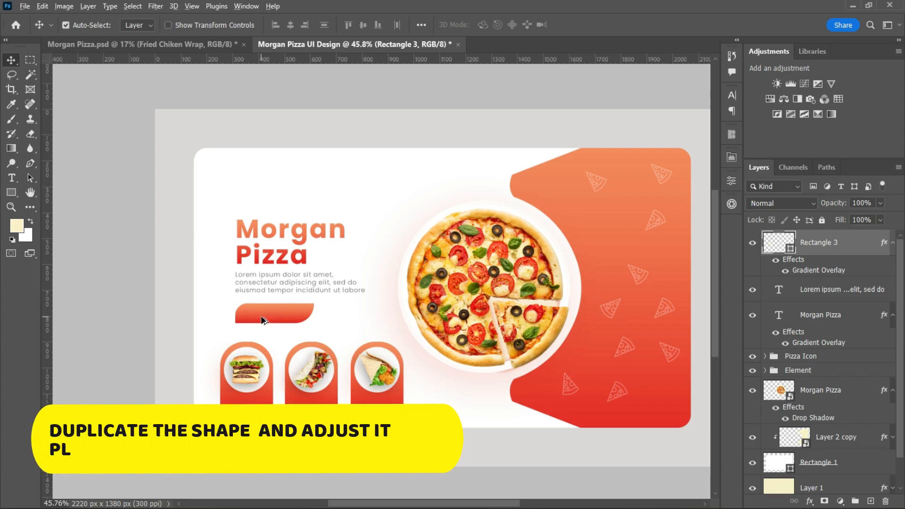
# Duplicate the button shape above the pizza, remove the copy's Gradient Overlay and fill it white.
pyautogui.moveTo(273, 314); pyautogui.dragTo(410, 189)
pyautogui.doubleClick(869, 249)
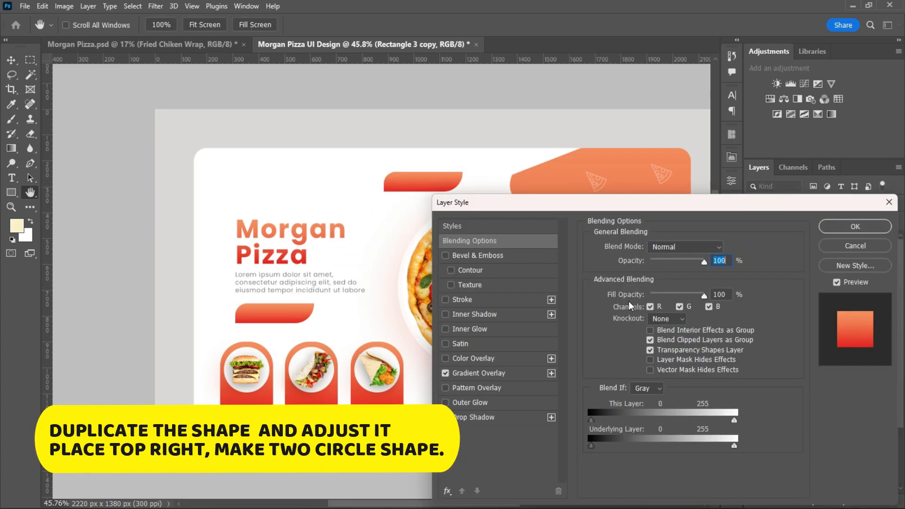
pyautogui.click(443, 373)
pyautogui.click(854, 226)
pyautogui.doubleClick(778, 242)
pyautogui.moveTo(461, 156); pyautogui.dragTo(419, 107)
pyautogui.click(663, 110)
# Move the white button copy to the top-right corner of the orange-red shape and narrow it to about 172 px.
pyautogui.moveTo(411, 181); pyautogui.dragTo(646, 173)
pyautogui.hotkey('ctrl', 't')
pyautogui.click(636, 25)
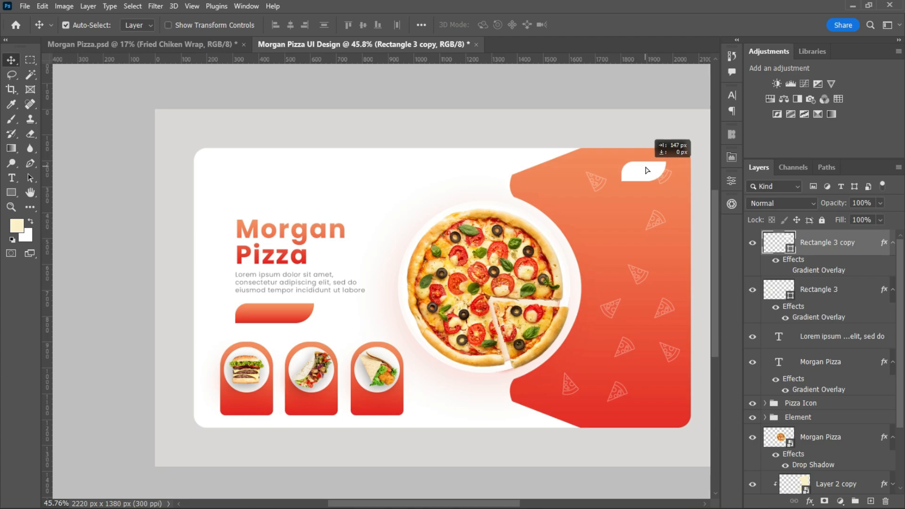
# Nudge the orange-red shape and the pizza image slightly to the left.
pyautogui.click(624, 255)
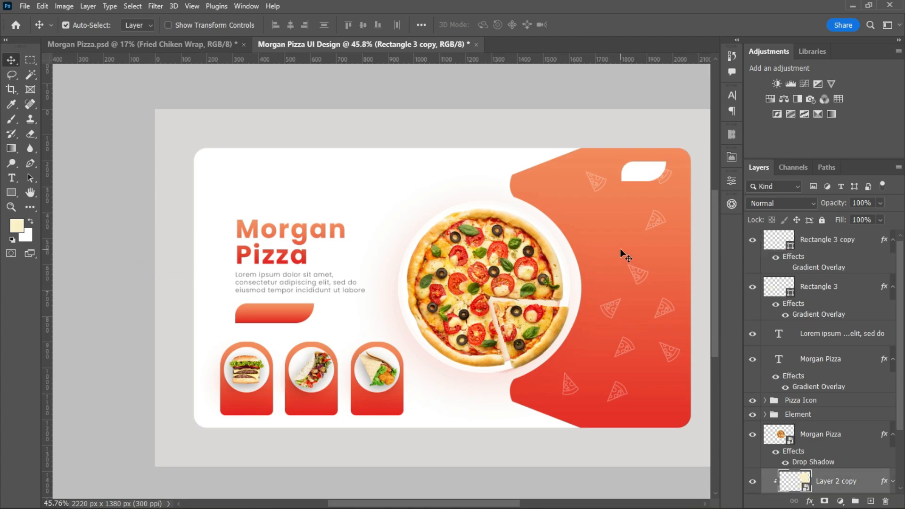
pyautogui.hotkey('shift', 'Left')
pyautogui.hotkey('shift', 'Left')
pyautogui.hotkey('shift', 'Left')
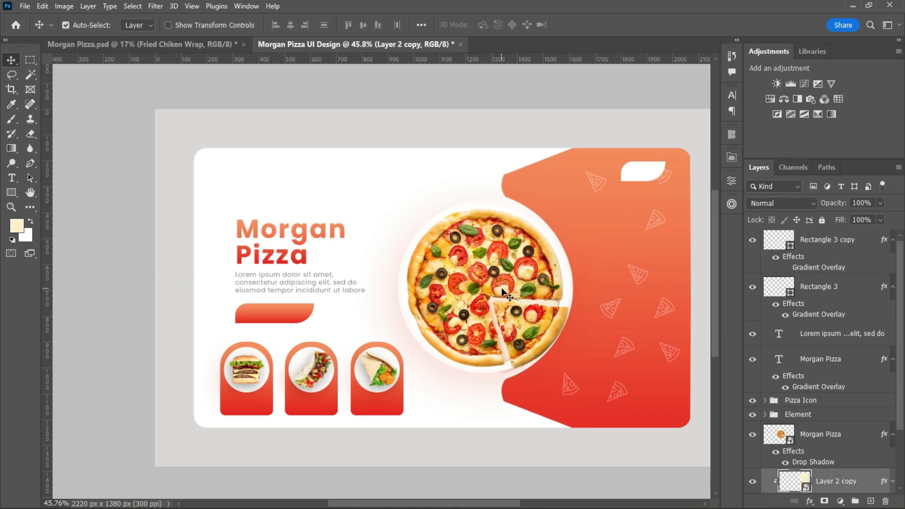
pyautogui.click(499, 288)
pyautogui.hotkey('shift', 'Left')
pyautogui.hotkey('shift', 'Left')
pyautogui.hotkey('shift', 'Left')
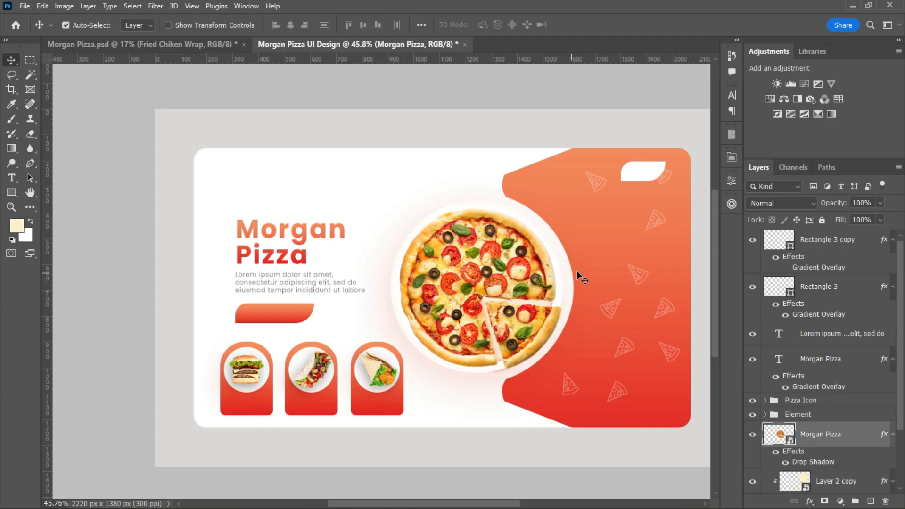
# Draw a small white circle left of the white button shape and duplicate it to form an evenly aligned row.
pyautogui.scroll(1, 620, 241)
pyautogui.click(645, 163)
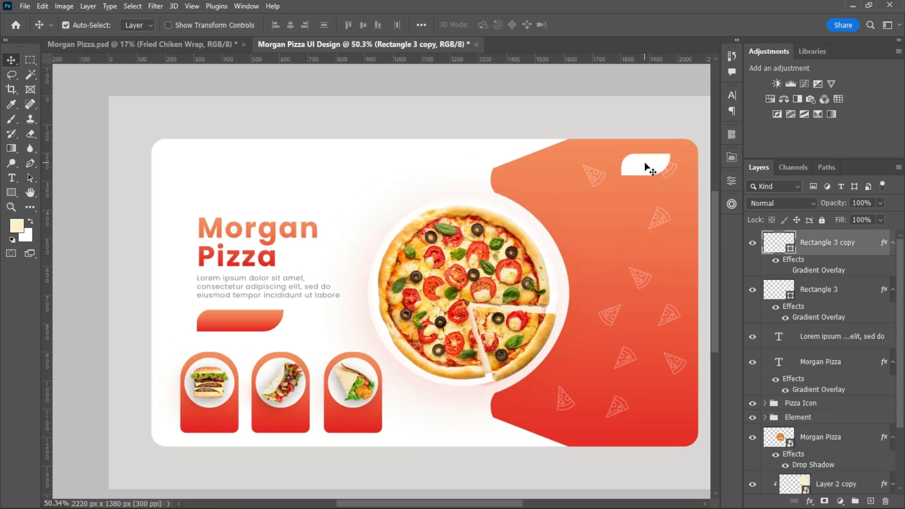
pyautogui.press('u')
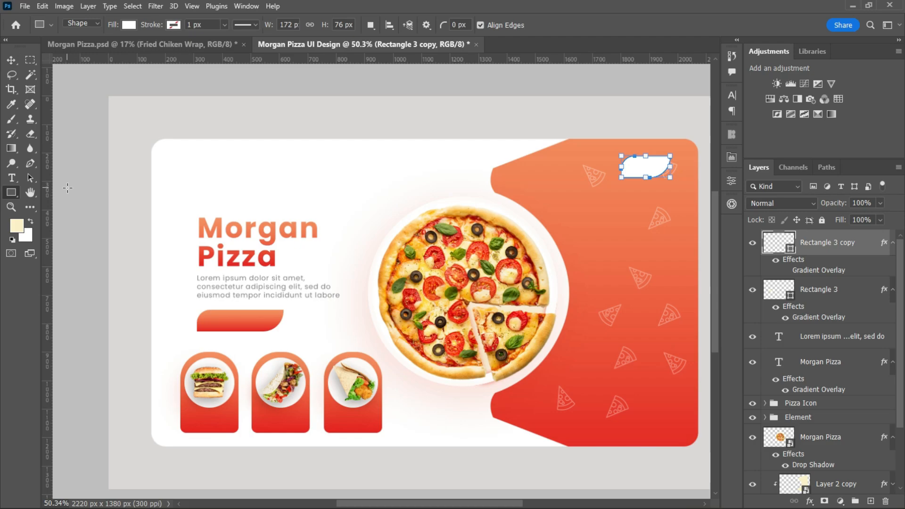
pyautogui.rightClick(11, 193)
pyautogui.click(50, 203)
pyautogui.moveTo(526, 173)
pyautogui.mouseDown()
pyautogui.moveTo(550, 198)
pyautogui.moveTo(587, 171)
pyautogui.moveTo(554, 172)
pyautogui.mouseUp()
pyautogui.click(600, 323)
pyautogui.click(575, 321)
pyautogui.click(701, 178)
pyautogui.press('v')
# Scale down the two white circles and the white button shape together near the orange-red shape's upper edge.
pyautogui.scroll(-2, 586, 252)
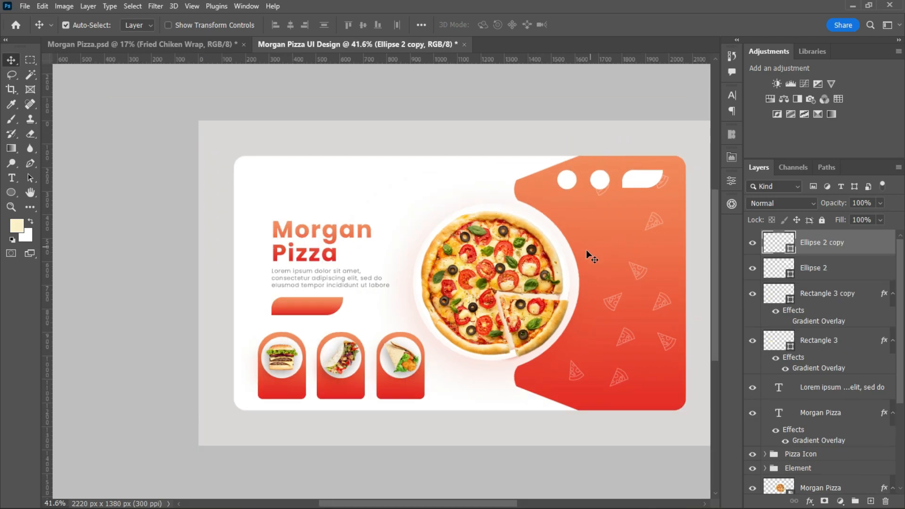
pyautogui.scroll(3, 610, 256)
pyautogui.scroll(-1, 610, 256)
pyautogui.moveTo(417, 504); pyautogui.dragTo(460, 503)
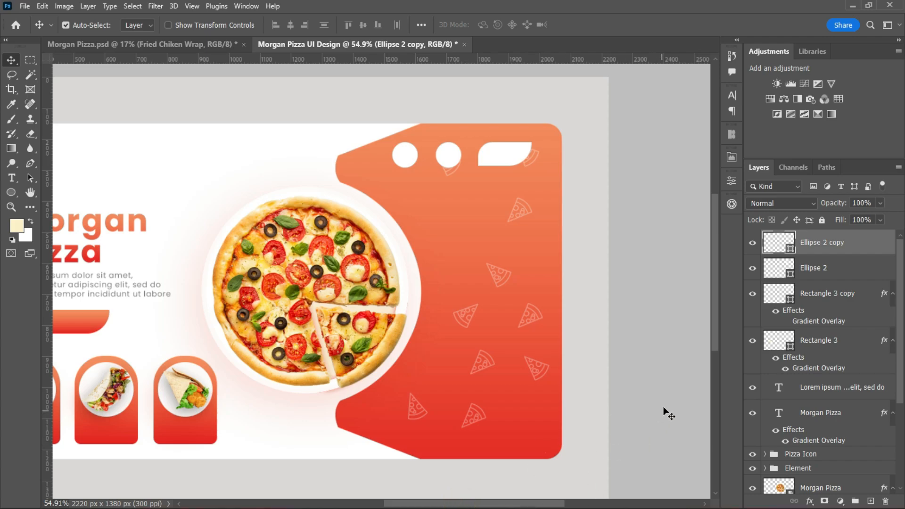
pyautogui.click(844, 299)
pyautogui.keyDown('shift'); pyautogui.click(847, 250); pyautogui.keyUp('shift')
pyautogui.hotkey('ctrl', 't')
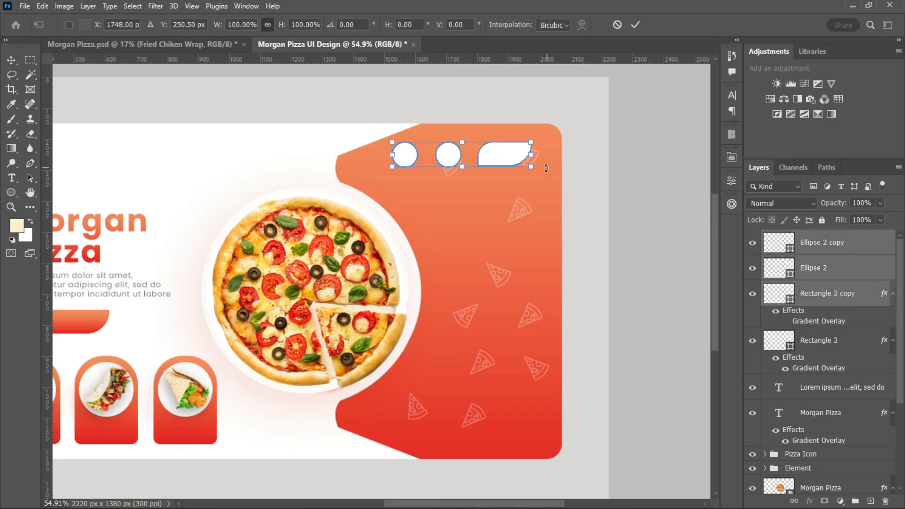
pyautogui.moveTo(531, 167); pyautogui.dragTo(514, 150)
pyautogui.press('Return')
pyautogui.scroll(-4, 509, 210)
pyautogui.scroll(4, 509, 235)
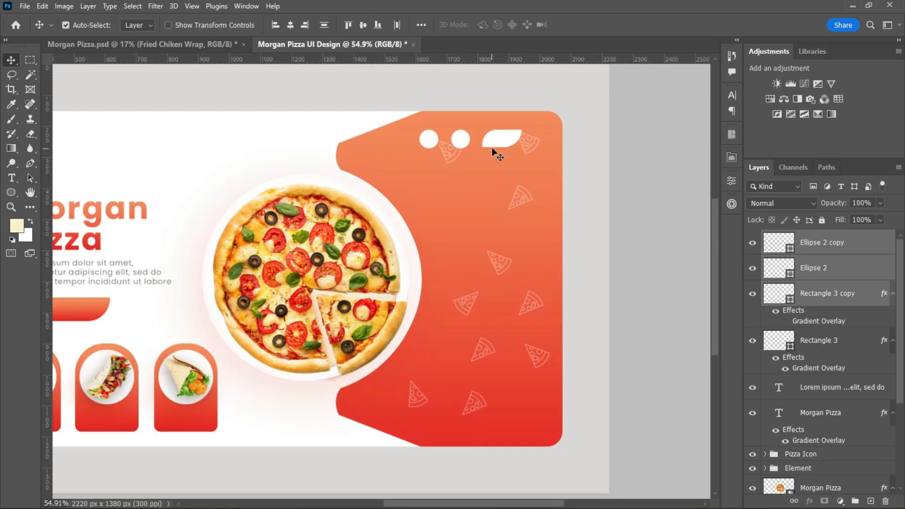
# Widen the white button shape and shift the two white circles left to keep the row evenly spaced.
pyautogui.click(832, 291)
pyautogui.hotkey('ctrl', 't')
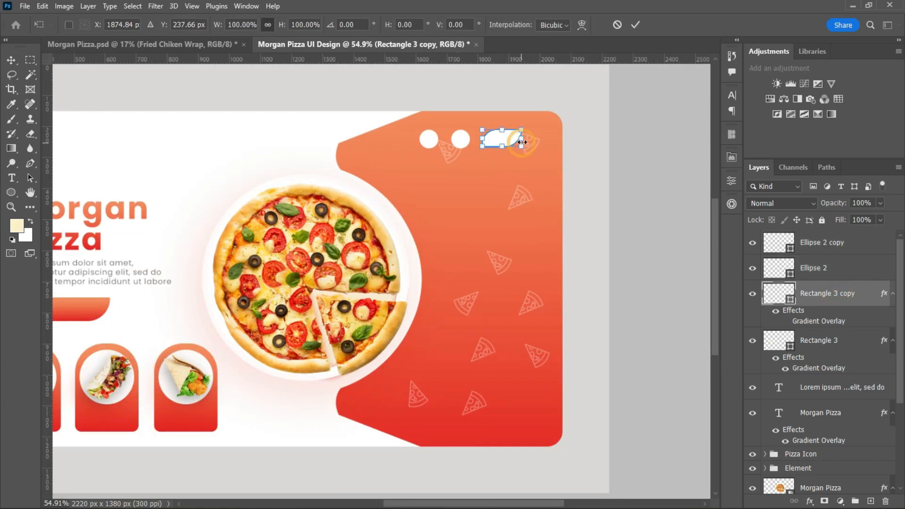
pyautogui.moveTo(522, 142); pyautogui.dragTo(503, 141)
pyautogui.click(635, 24)
pyautogui.keyDown('shift'); pyautogui.click(825, 245); pyautogui.keyUp('shift')
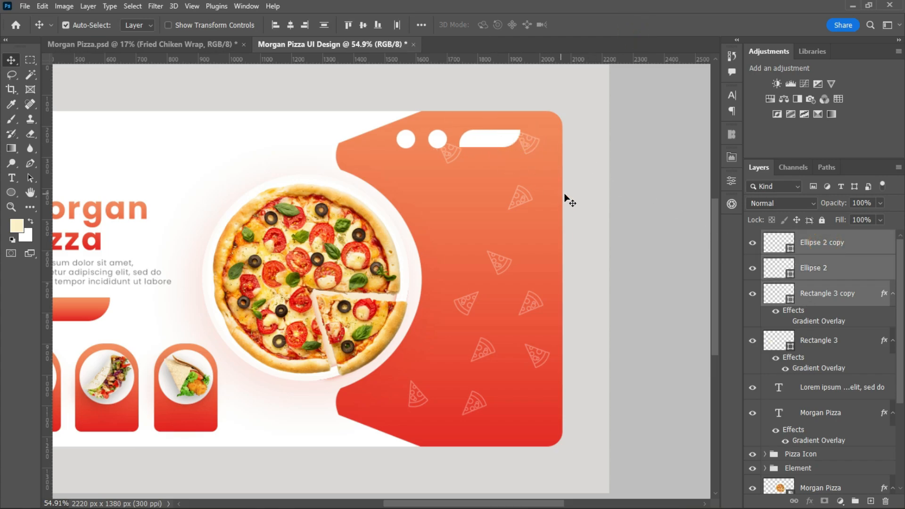
pyautogui.scroll(-1, 556, 226)
pyautogui.scroll(-1, 485, 227)
pyautogui.moveTo(467, 504); pyautogui.dragTo(455, 504)
pyautogui.click(849, 301)
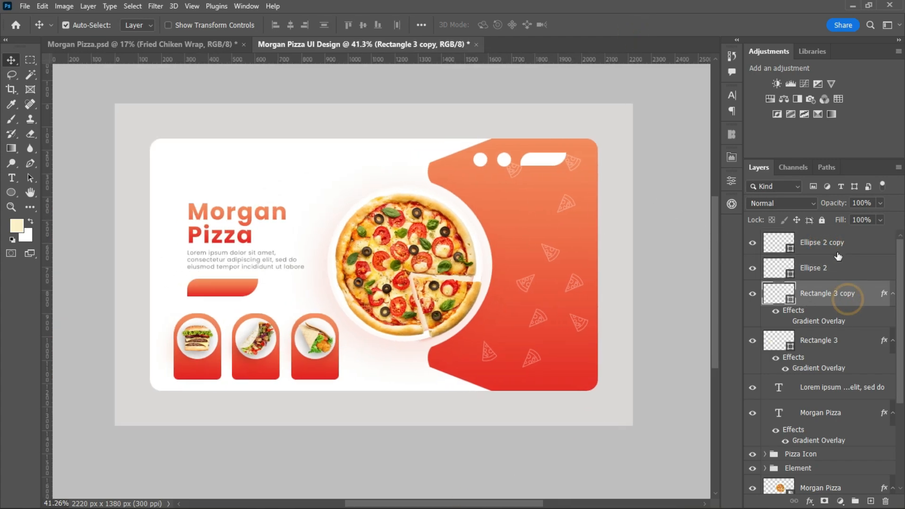
pyautogui.click(841, 247)
pyautogui.scroll(6, 500, 253)
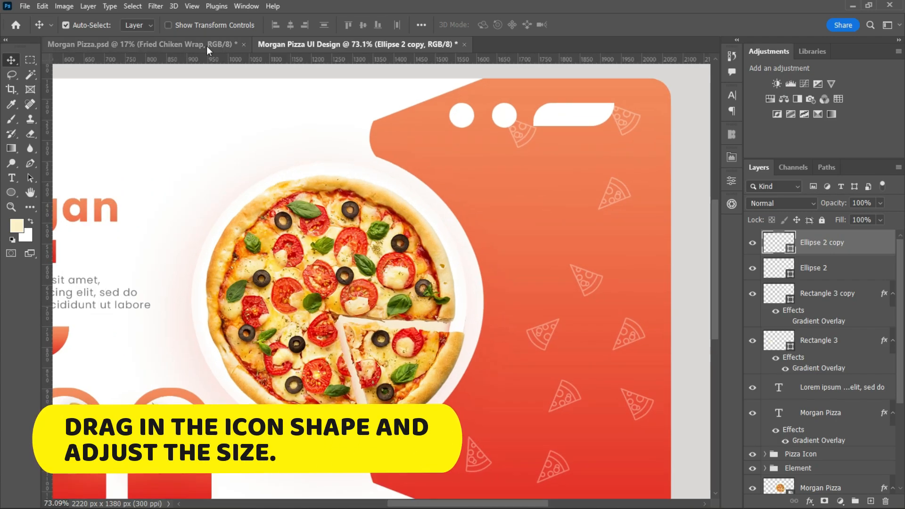
# Bring the Search icon from Morgan Pizza.psd into the UI design and move it over the pizza.
pyautogui.click(206, 45)
pyautogui.moveTo(215, 193); pyautogui.dragTo(490, 174)
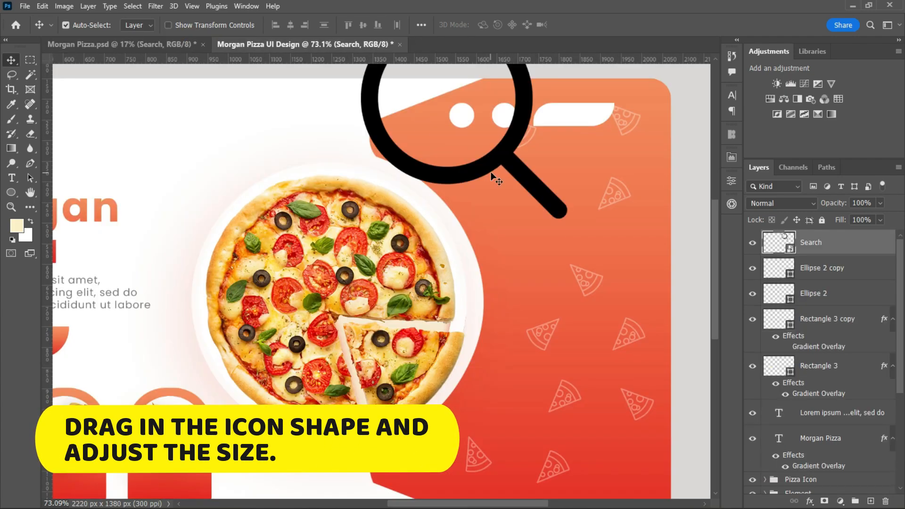
pyautogui.hotkey('ctrl', 't')
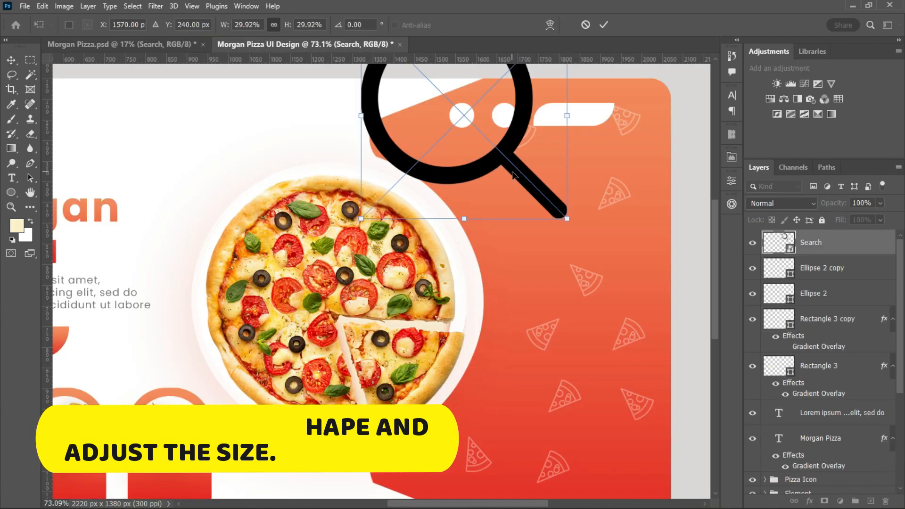
pyautogui.click(604, 25)
pyautogui.moveTo(511, 151); pyautogui.dragTo(383, 211)
# Bring the Enter and Shopping Basket icons from Morgan Pizza.psd into the UI design.
pyautogui.click(118, 44)
pyautogui.click(275, 186)
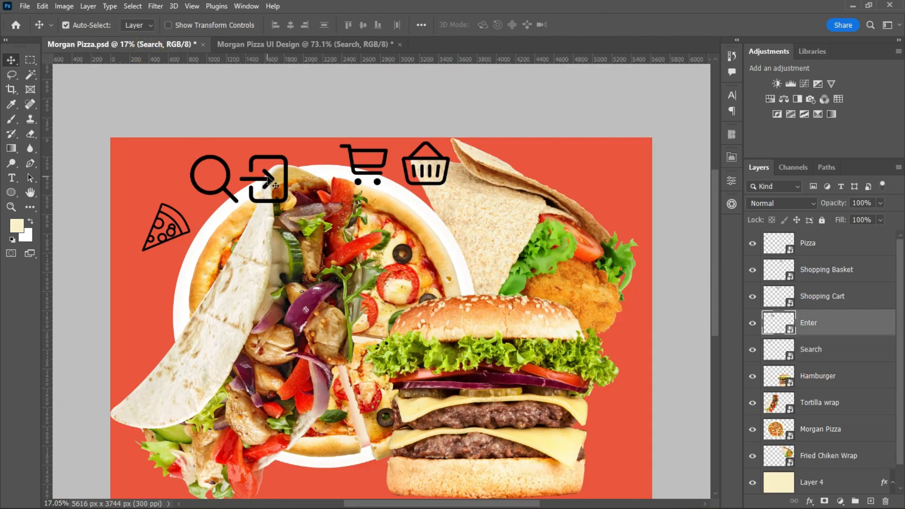
pyautogui.moveTo(275, 185); pyautogui.dragTo(411, 209)
pyautogui.click(142, 45)
pyautogui.moveTo(424, 171); pyautogui.dragTo(539, 225)
# Scale the Search, Enter and Shopping Basket icons down together to fit the white circles.
pyautogui.keyDown('shift'); pyautogui.click(867, 294); pyautogui.keyUp('shift')
pyautogui.hotkey('ctrl', 't')
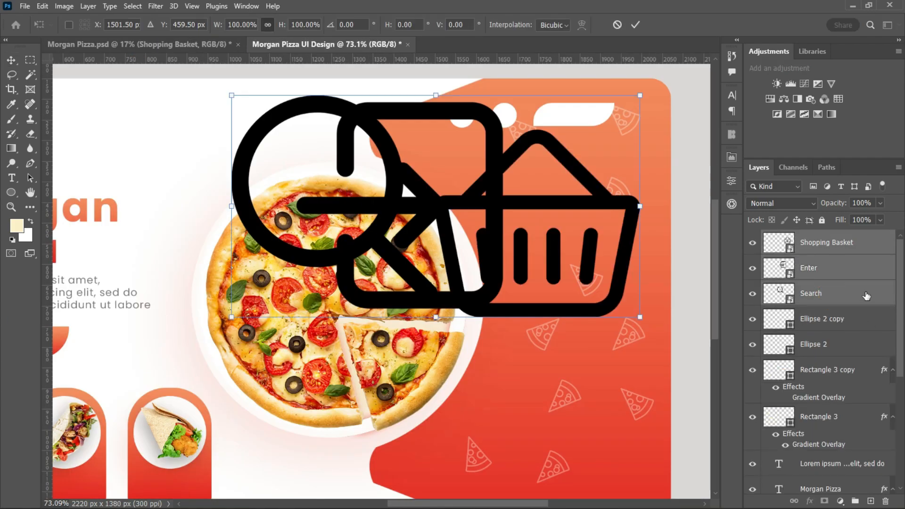
pyautogui.moveTo(639, 208); pyautogui.dragTo(513, 174)
pyautogui.click(635, 25)
pyautogui.scroll(3, 526, 198)
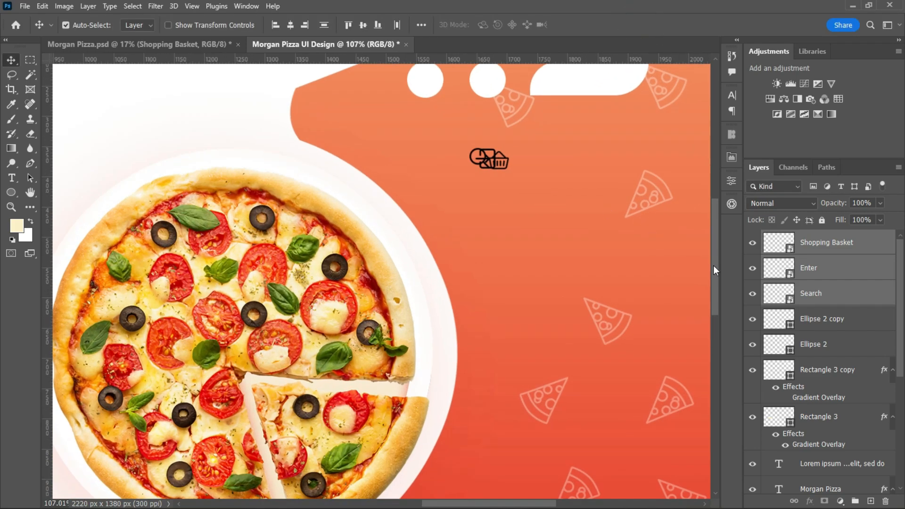
# Place the Search icon in the first circle, the Shopping Basket in the second and the Enter icon on the white button shape.
pyautogui.scroll(3, 474, 302)
pyautogui.moveTo(423, 274); pyautogui.dragTo(344, 158)
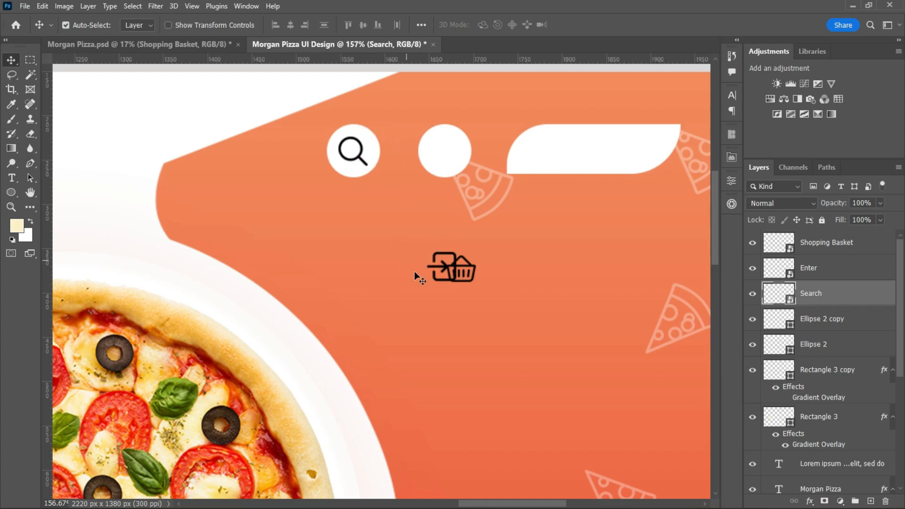
pyautogui.click(432, 268)
pyautogui.moveTo(432, 271); pyautogui.dragTo(531, 155)
pyautogui.moveTo(475, 267); pyautogui.dragTo(464, 158)
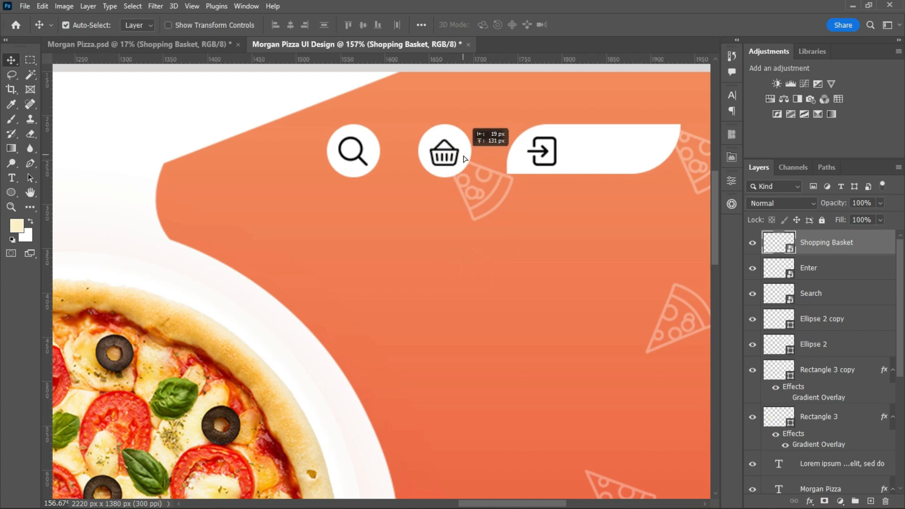
pyautogui.scroll(-5, 520, 262)
pyautogui.scroll(5, 558, 338)
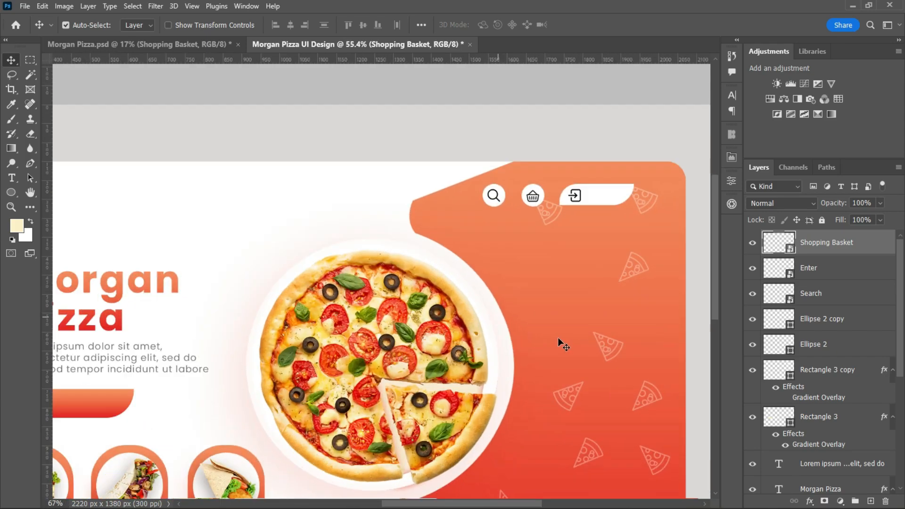
# Add the text "login" and place it beside the Enter icon on the white button shape.
pyautogui.press('t')
pyautogui.click(538, 227)
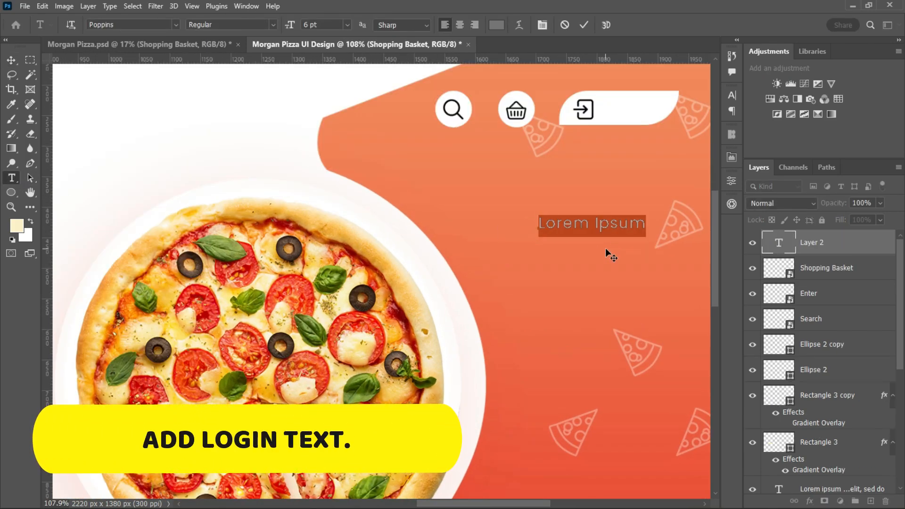
pyautogui.write('login')
pyautogui.hotkey('ctrl', 'Return')
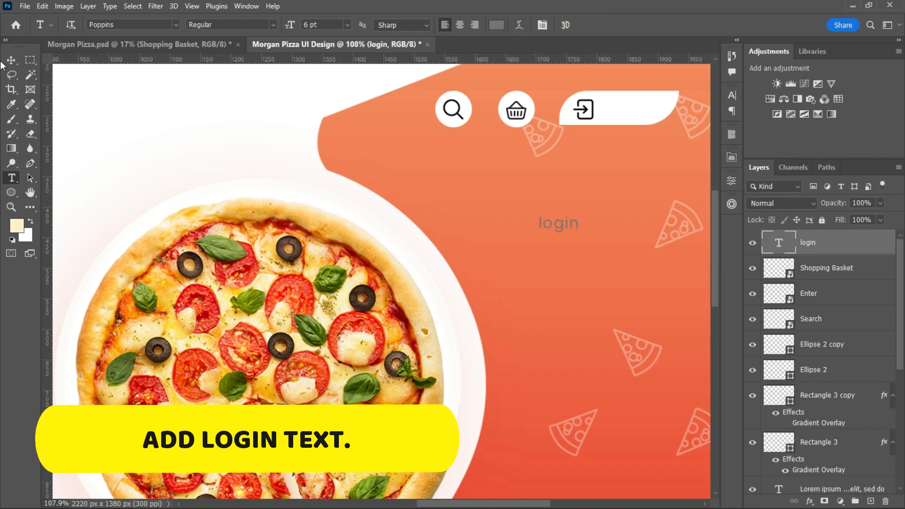
pyautogui.press('v')
pyautogui.moveTo(560, 224); pyautogui.dragTo(626, 116)
# Set the login text to Poppins Bold and colour it black.
pyautogui.click(732, 95)
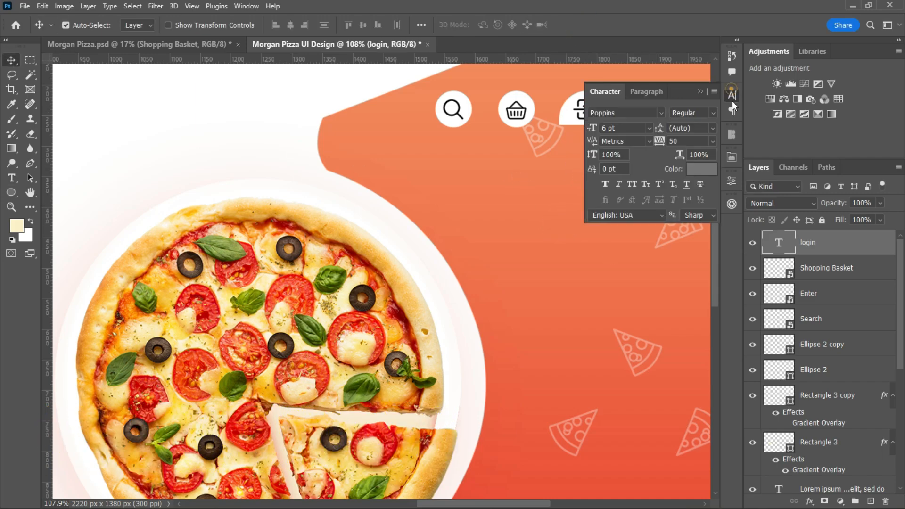
pyautogui.click(693, 113)
pyautogui.click(700, 254)
pyautogui.click(701, 169)
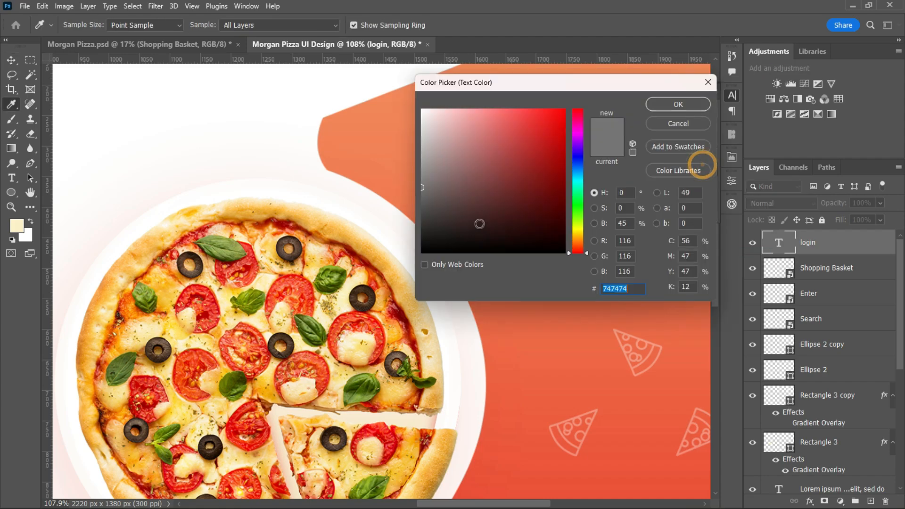
pyautogui.moveTo(478, 220); pyautogui.dragTo(472, 264)
pyautogui.click(669, 103)
pyautogui.click(700, 92)
pyautogui.scroll(-3, 610, 216)
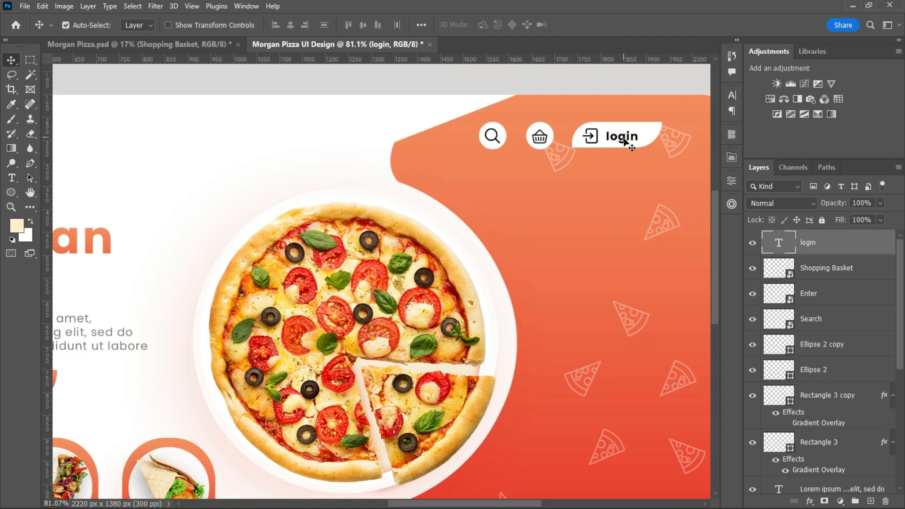
pyautogui.scroll(-4, 627, 250)
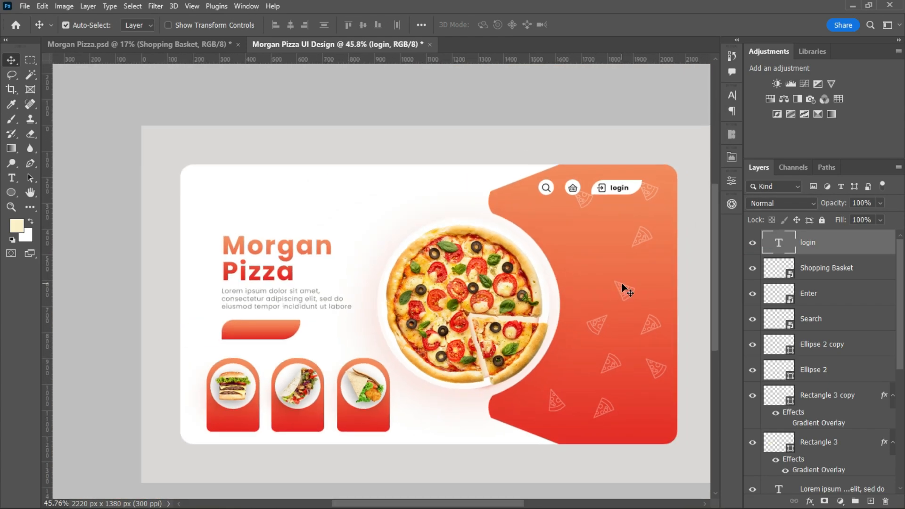
# Bring the Shopping Cart icon from Morgan Pizza.psd into the UI design, scale it down and place it on the gradient button.
pyautogui.scroll(4, 324, 360)
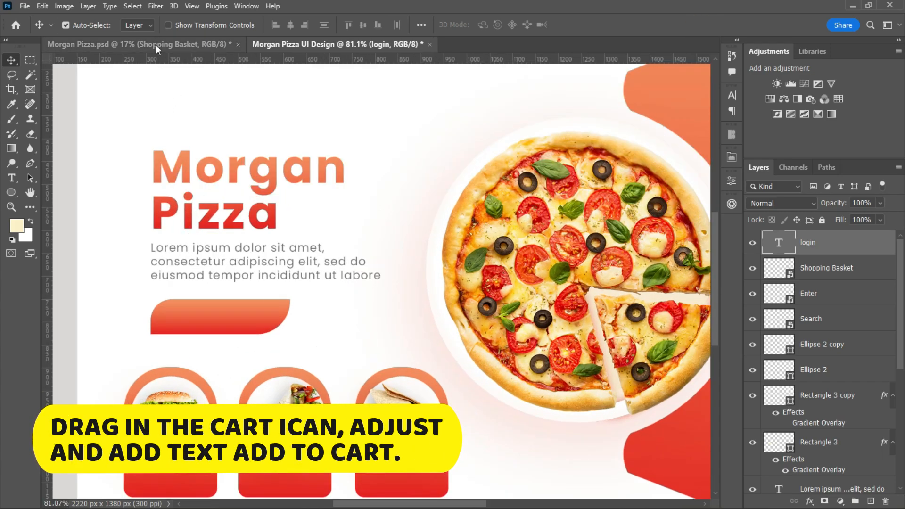
pyautogui.click(156, 49)
pyautogui.moveTo(364, 165); pyautogui.dragTo(231, 334)
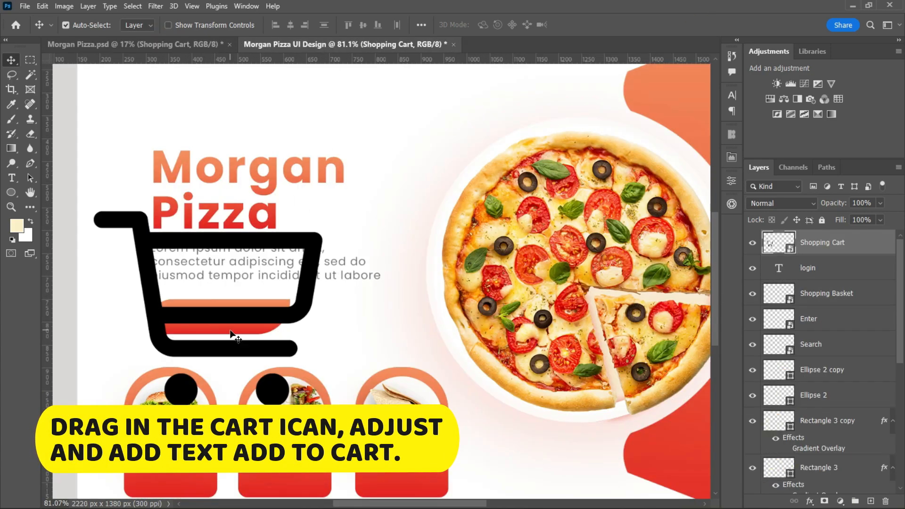
pyautogui.hotkey('ctrl', 't')
pyautogui.moveTo(322, 309); pyautogui.dragTo(181, 329)
pyautogui.click(604, 25)
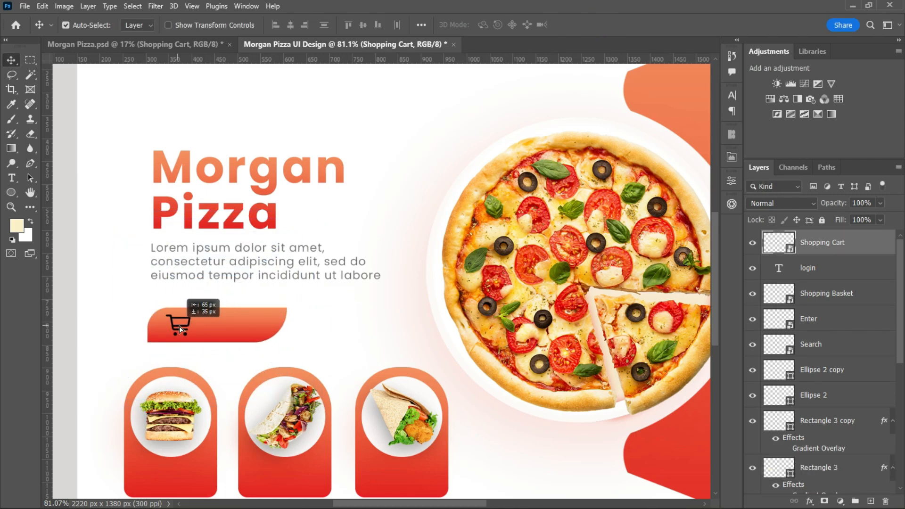
# Duplicate the login text onto the gradient button, change the copy to "ADD TO CART" and move it toward the cart icon.
pyautogui.scroll(-3, 326, 314)
pyautogui.moveTo(679, 156); pyautogui.dragTo(284, 319)
pyautogui.doubleClick(285, 319)
pyautogui.write('a')
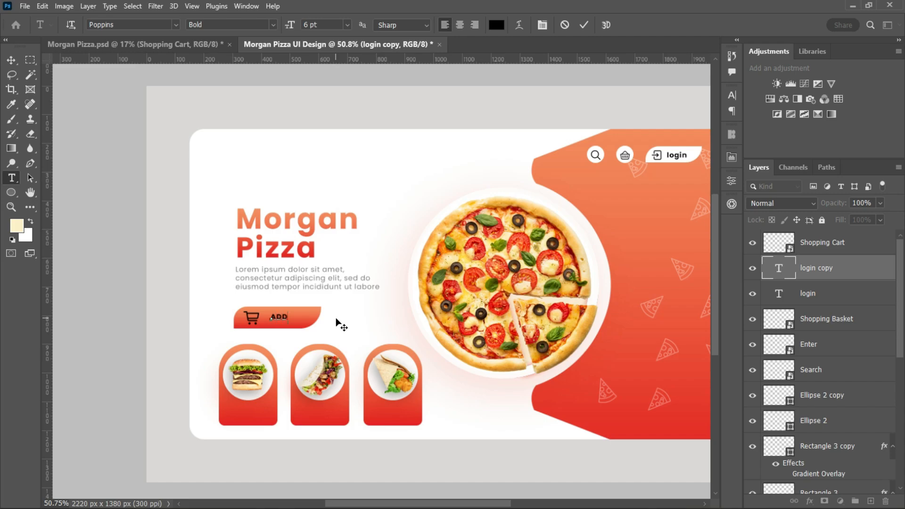
pyautogui.click(584, 26)
pyautogui.press('v')
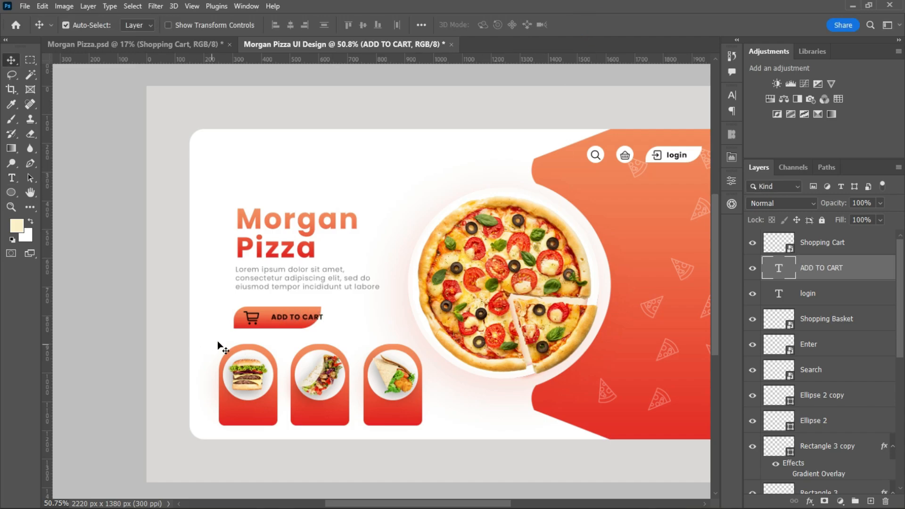
pyautogui.moveTo(284, 320); pyautogui.dragTo(272, 319)
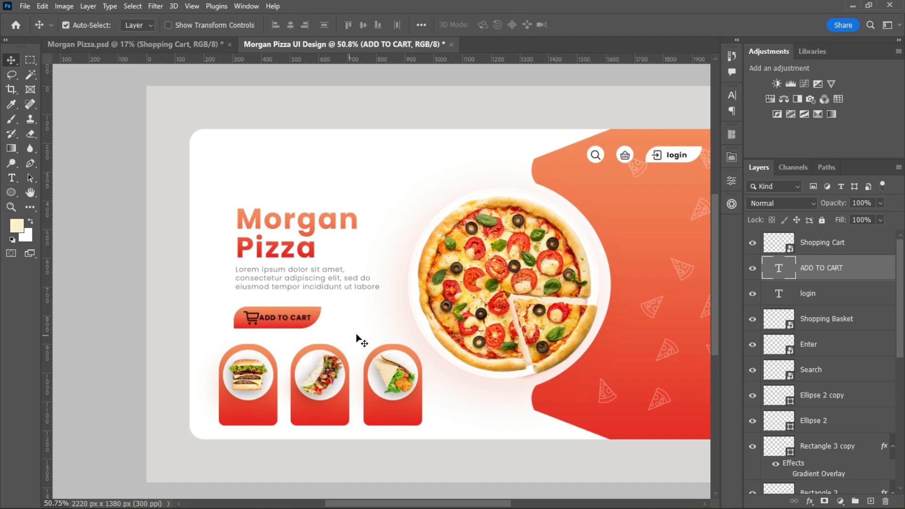
# Set the ADD TO CART text size to 5 pt and position it just right of the cart icon.
pyautogui.click(732, 95)
pyautogui.click(633, 127)
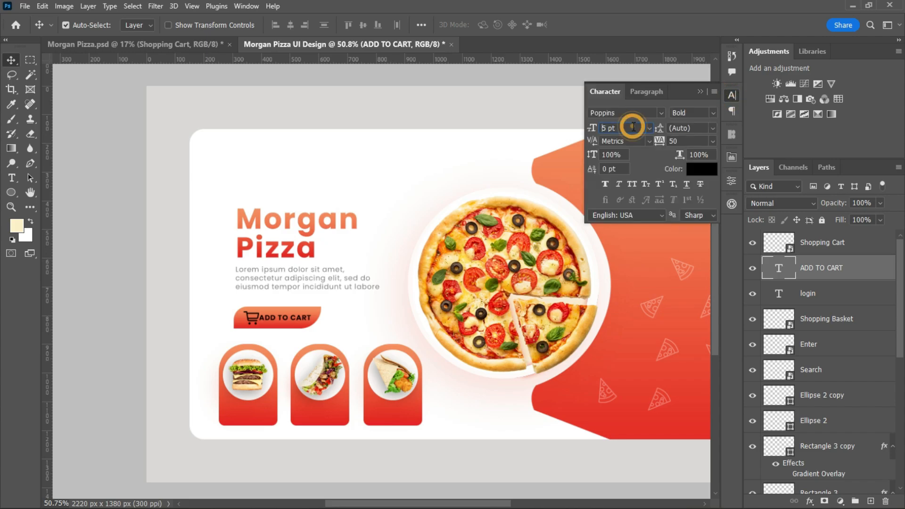
pyautogui.click(279, 322)
pyautogui.click(293, 319)
pyautogui.scroll(8, 297, 321)
pyautogui.moveTo(279, 315); pyautogui.dragTo(286, 315)
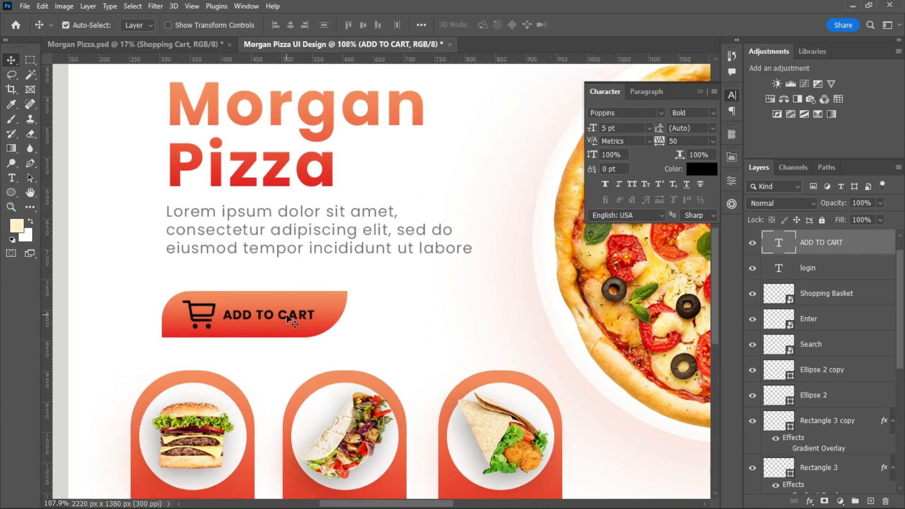
# Retype the button text as "Add To Cart" and colour it white.
pyautogui.doubleClick(288, 319)
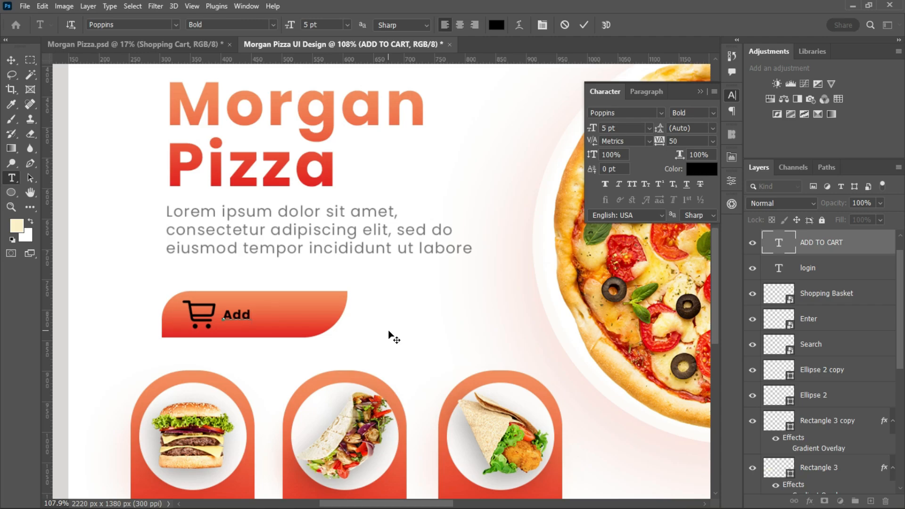
pyautogui.click(583, 25)
pyautogui.press('v')
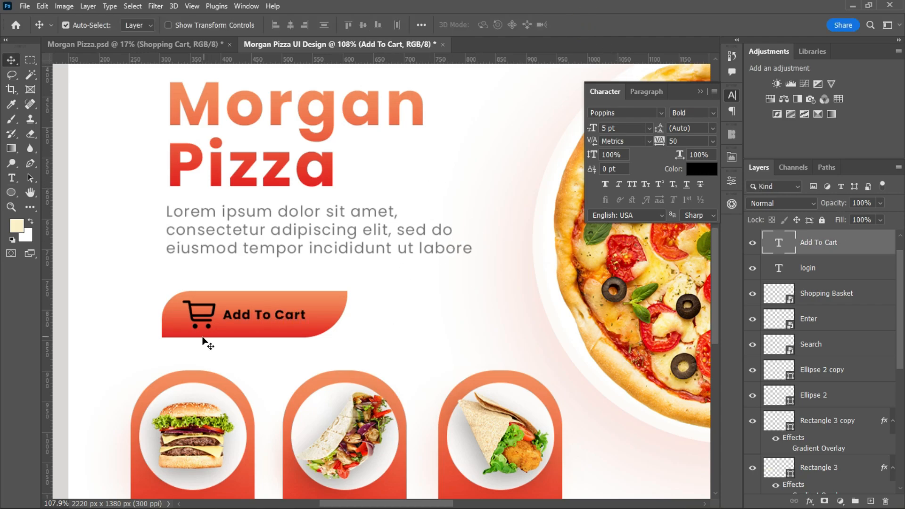
pyautogui.click(702, 169)
pyautogui.click(456, 121)
pyautogui.click(677, 103)
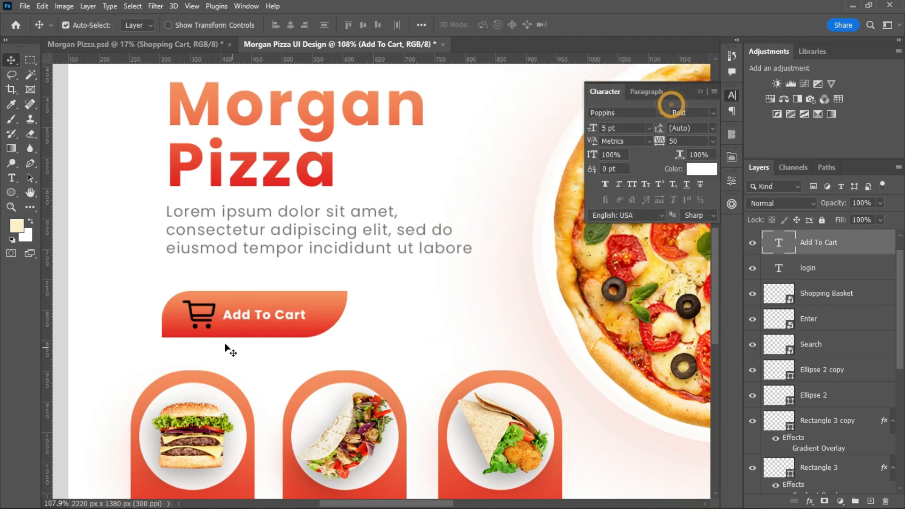
# Add a white (ffffff) Color Overlay to the Shopping Cart icon on the gradient button.
pyautogui.click(852, 457)
pyautogui.click(211, 305)
pyautogui.doubleClick(872, 245)
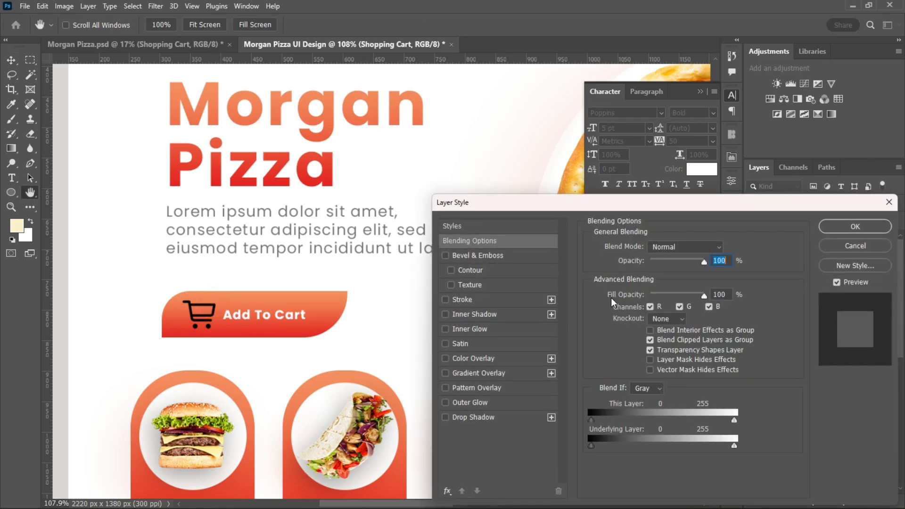
pyautogui.click(483, 360)
pyautogui.click(725, 247)
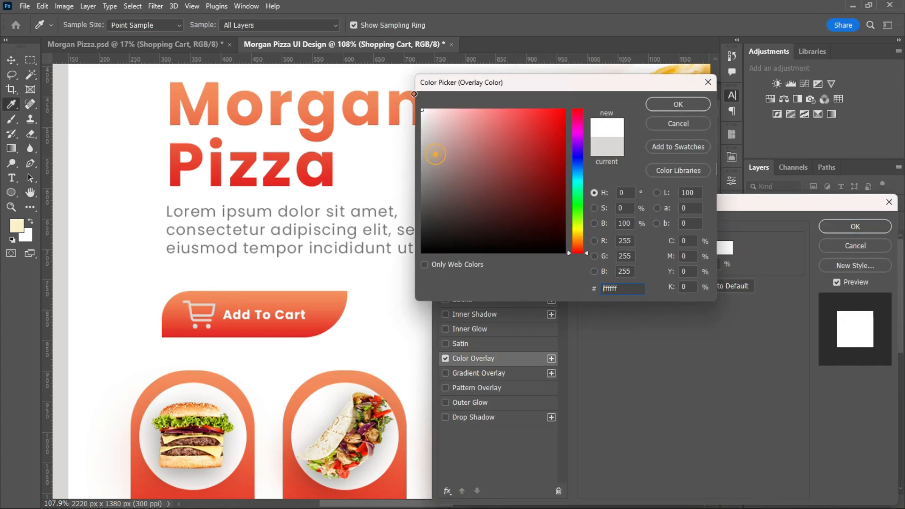
pyautogui.click(678, 104)
pyautogui.press('v')
pyautogui.click(855, 227)
# Shift the Add To Cart text slightly right, away from the cart icon.
pyautogui.click(266, 316)
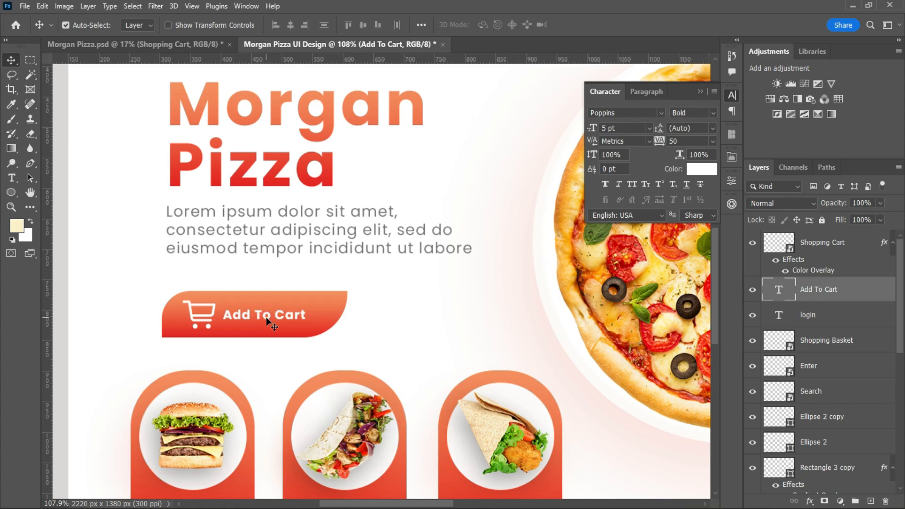
pyautogui.moveTo(266, 317); pyautogui.dragTo(273, 317)
pyautogui.scroll(-7, 379, 319)
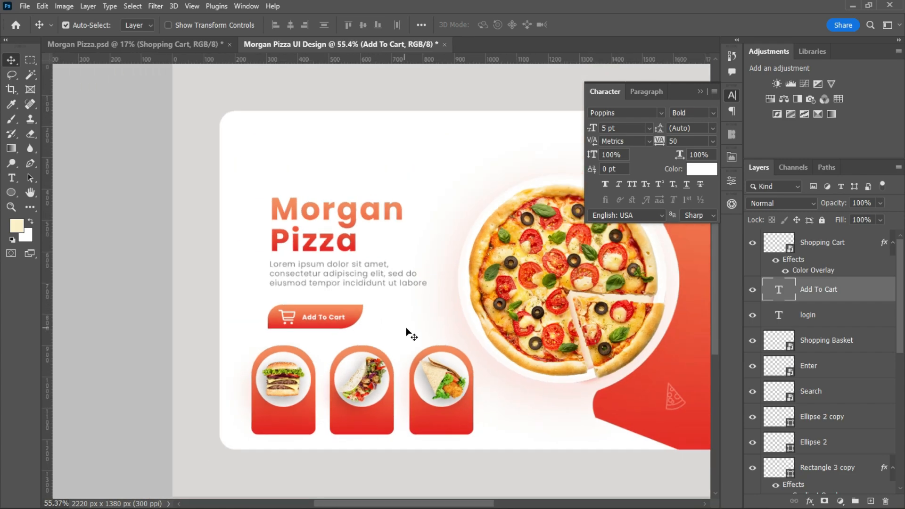
pyautogui.click(705, 94)
pyautogui.scroll(-2, 426, 392)
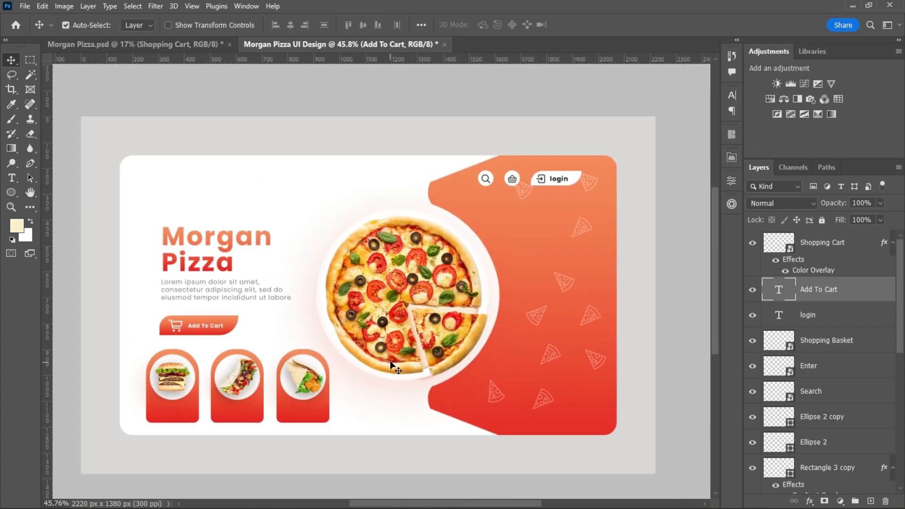
# Duplicate the Morgan Pizza heading above the original and join the copy's two words on one line.
pyautogui.moveTo(203, 239); pyautogui.dragTo(223, 190)
pyautogui.doubleClick(223, 190)
pyautogui.click(267, 211)
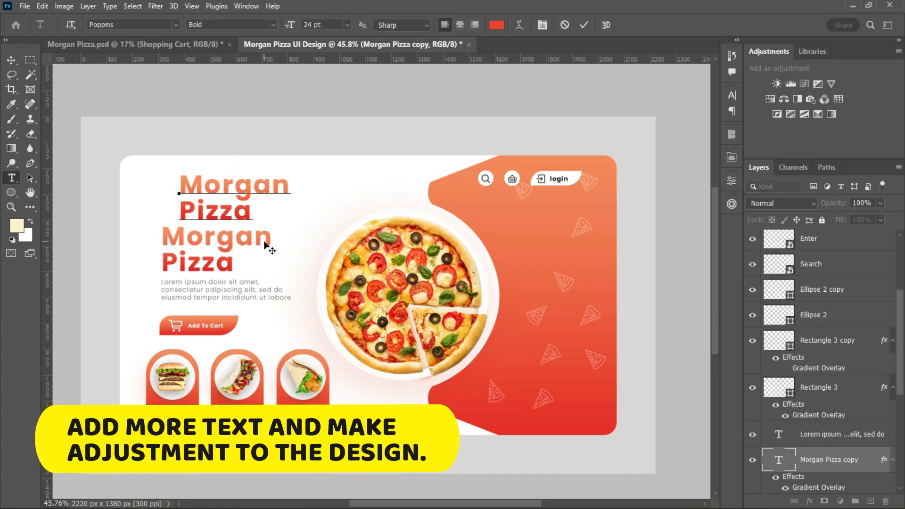
pyautogui.press('BackSpace')
pyautogui.click(584, 25)
pyautogui.press('v')
# Set the one-line Morgan Pizza text to 0 tracking and 8 pt, and place it as a logo in the card's upper-left area.
pyautogui.click(731, 95)
pyautogui.click(713, 141)
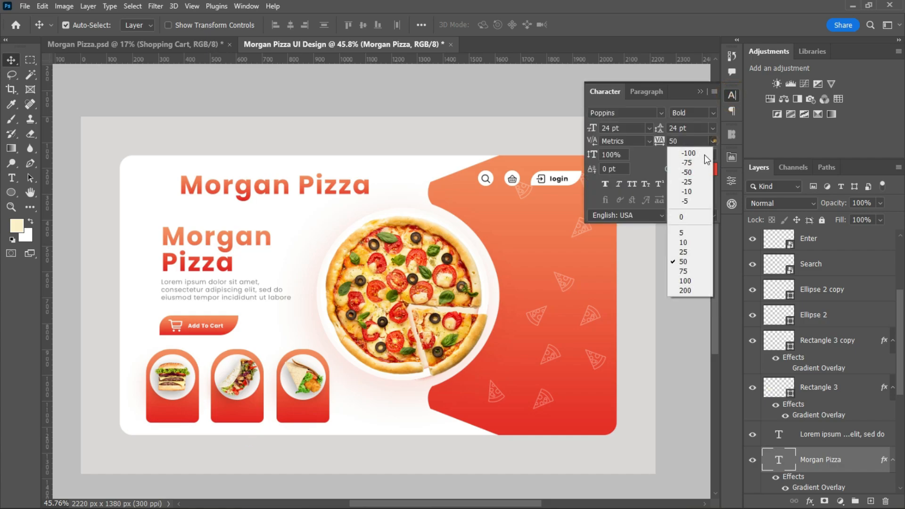
pyautogui.click(681, 217)
pyautogui.click(650, 128)
pyautogui.click(618, 156)
pyautogui.moveTo(212, 198); pyautogui.dragTo(180, 185)
# Shift the large heading, the paragraph and the gradient button shape left to line up under the logo text.
pyautogui.moveTo(207, 241); pyautogui.dragTo(194, 233)
pyautogui.moveTo(210, 291); pyautogui.dragTo(202, 289)
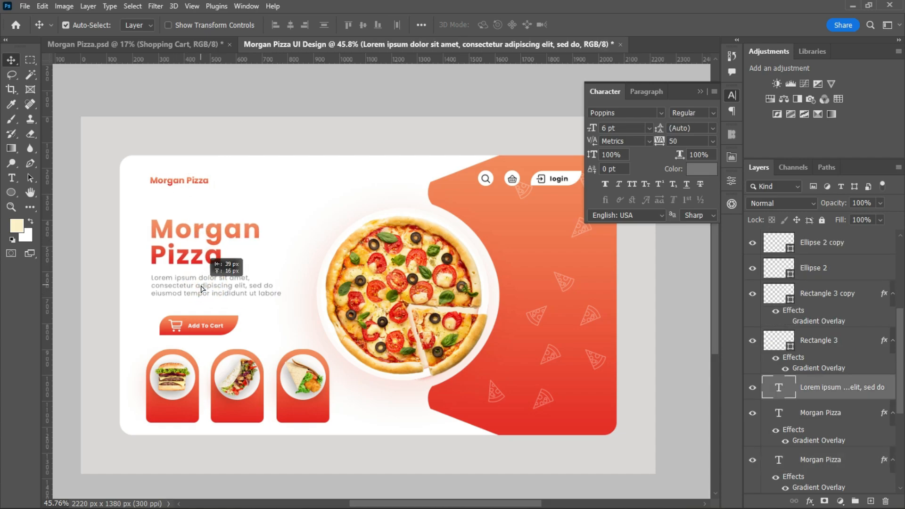
pyautogui.moveTo(165, 332); pyautogui.dragTo(157, 331)
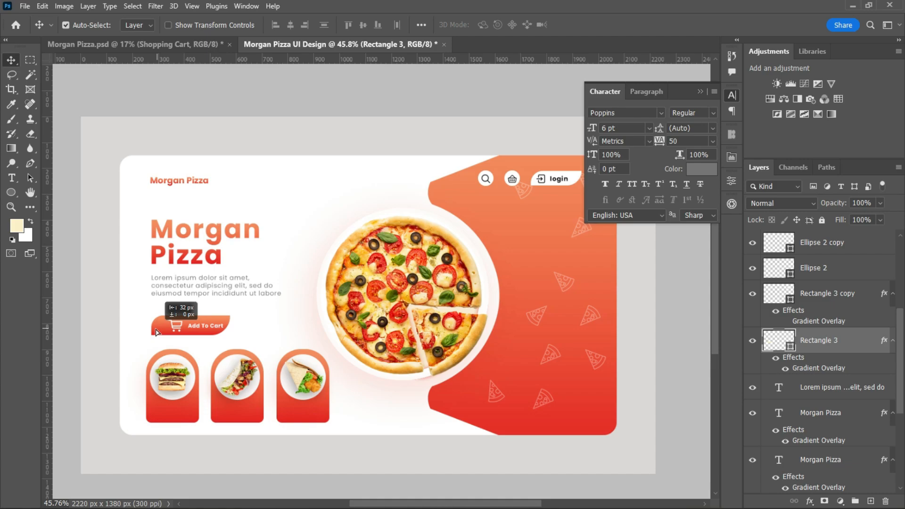
# Place a vertical guide at the logo's left edge and align the heading and paragraph with it.
pyautogui.scroll(-1, 215, 351)
pyautogui.moveTo(48, 333); pyautogui.dragTo(156, 315)
pyautogui.click(208, 245)
pyautogui.click(176, 295)
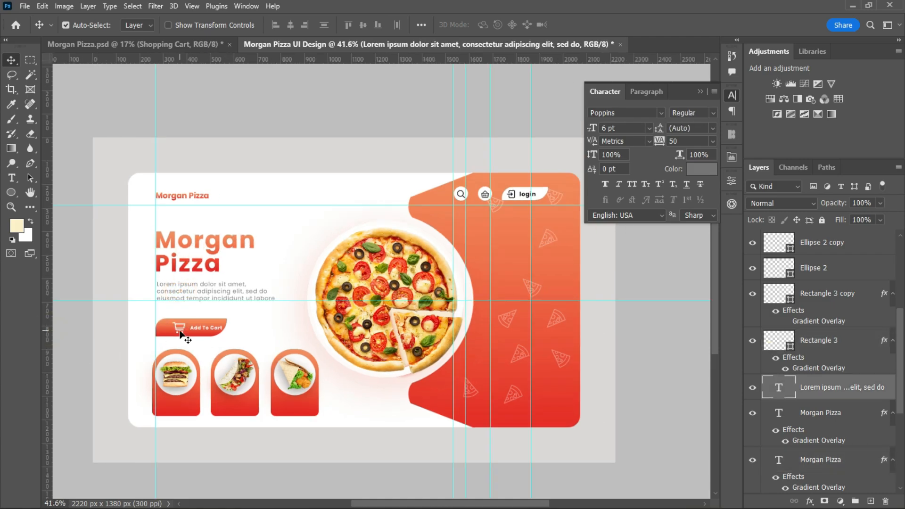
# Move the cart icon and the Add To Cart text left to fit the shifted gradient button.
pyautogui.click(184, 333)
pyautogui.scroll(10, 198, 332)
pyautogui.click(141, 325)
pyautogui.moveTo(141, 324); pyautogui.dragTo(117, 324)
pyautogui.click(210, 321)
pyautogui.hotkey('shift', 'Left')
pyautogui.hotkey('shift', 'Left')
pyautogui.scroll(-8, 257, 335)
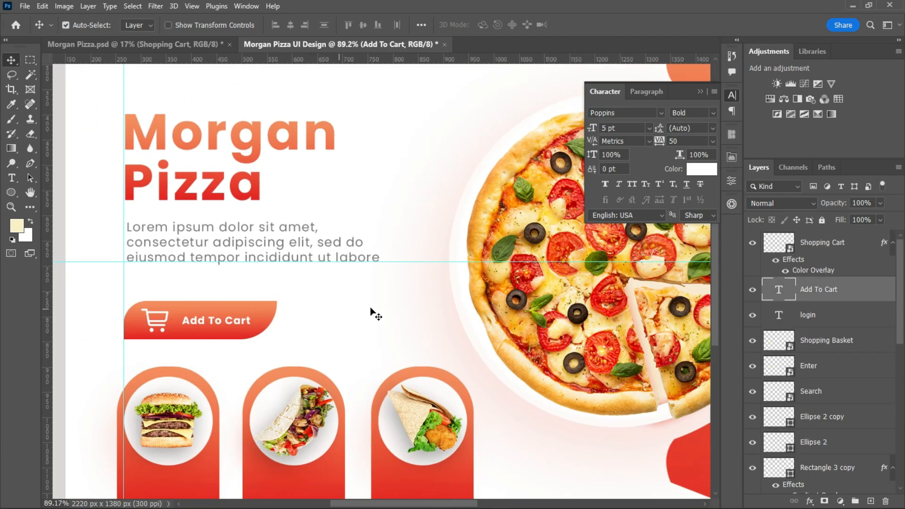
pyautogui.click(294, 158)
pyautogui.click(461, 173)
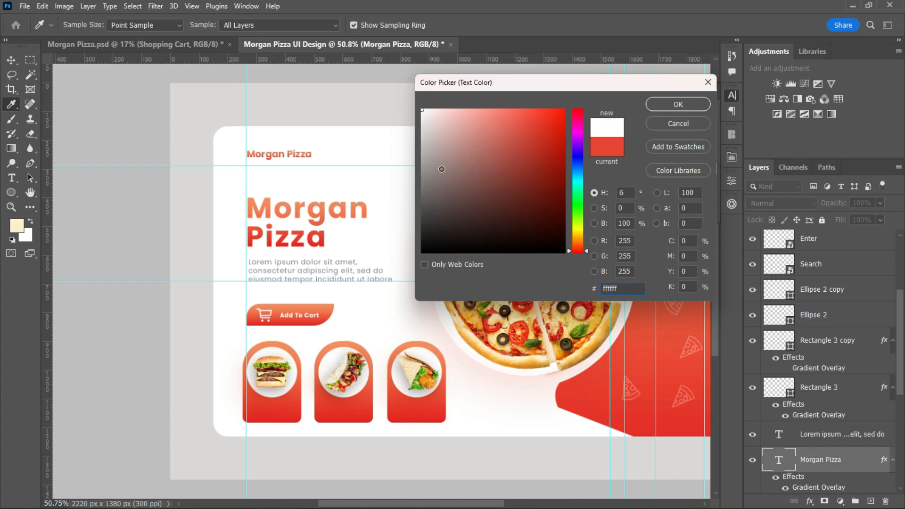
pyautogui.click(440, 168)
pyautogui.click(679, 126)
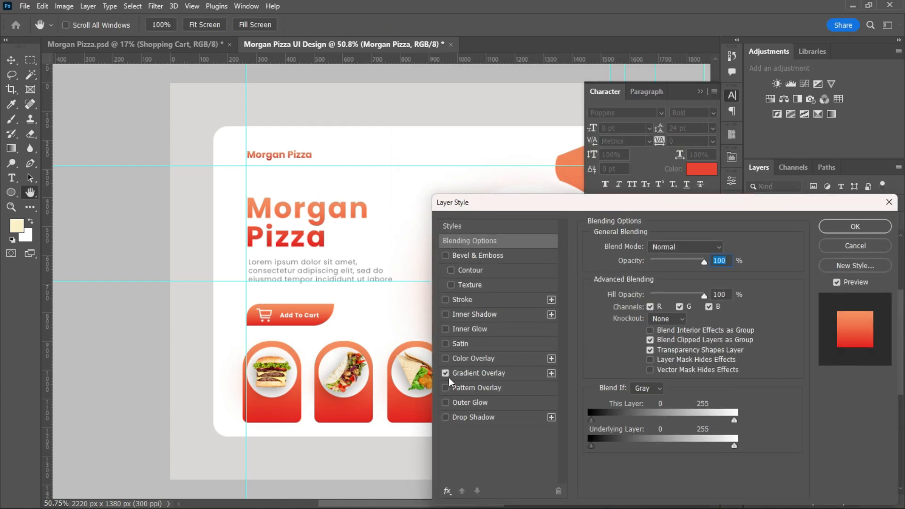
# Turn off the logo text's Gradient Overlay and set its colour to black (000000).
pyautogui.click(445, 374)
pyautogui.click(853, 227)
pyautogui.click(702, 169)
pyautogui.moveTo(428, 144); pyautogui.dragTo(420, 254)
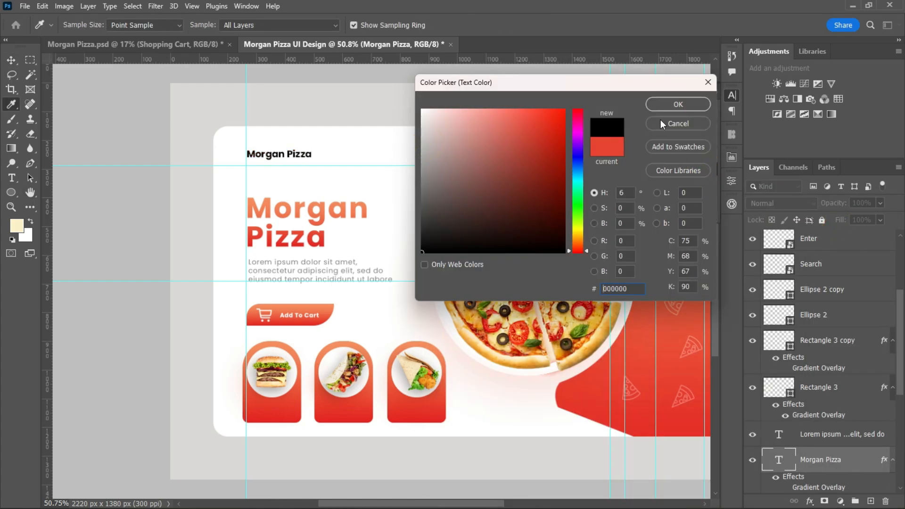
pyautogui.click(665, 107)
pyautogui.click(702, 93)
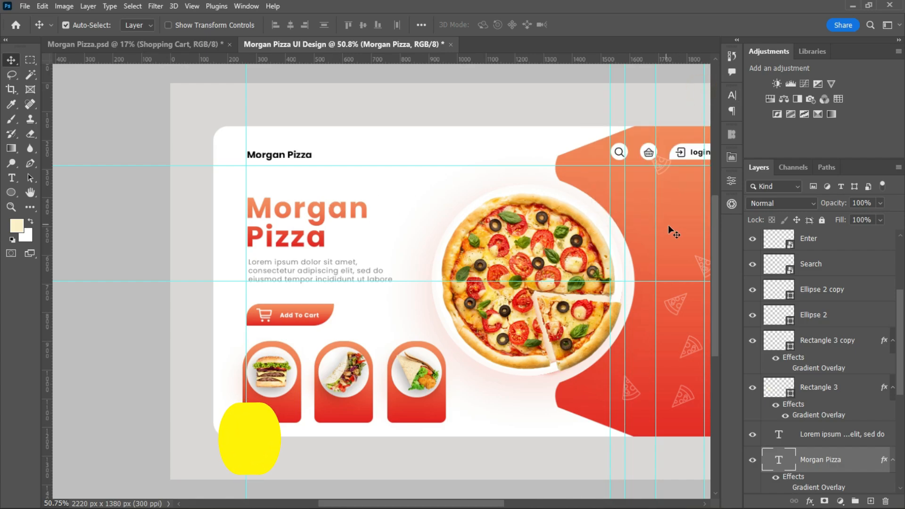
# Duplicate the black logo text three times along the row toward the search icon as navigation labels.
pyautogui.moveTo(455, 505); pyautogui.dragTo(474, 504)
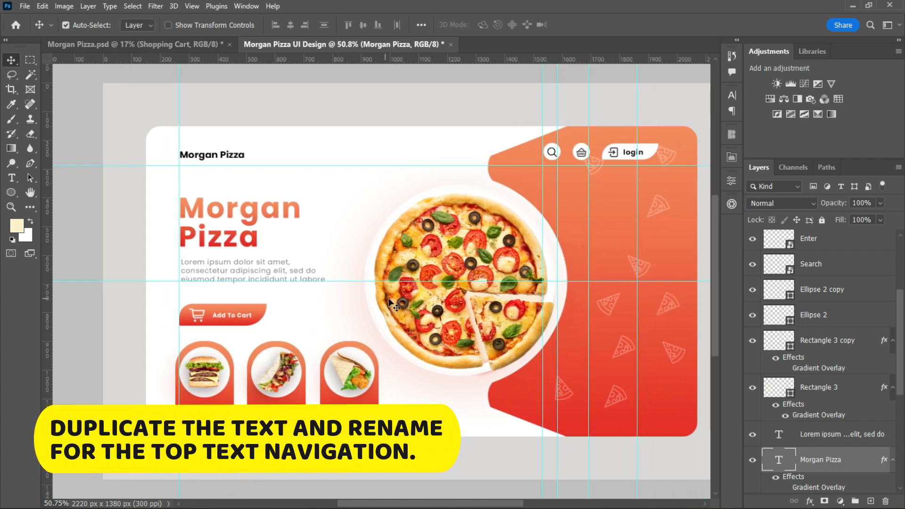
pyautogui.click(203, 157)
pyautogui.moveTo(202, 157); pyautogui.dragTo(451, 157)
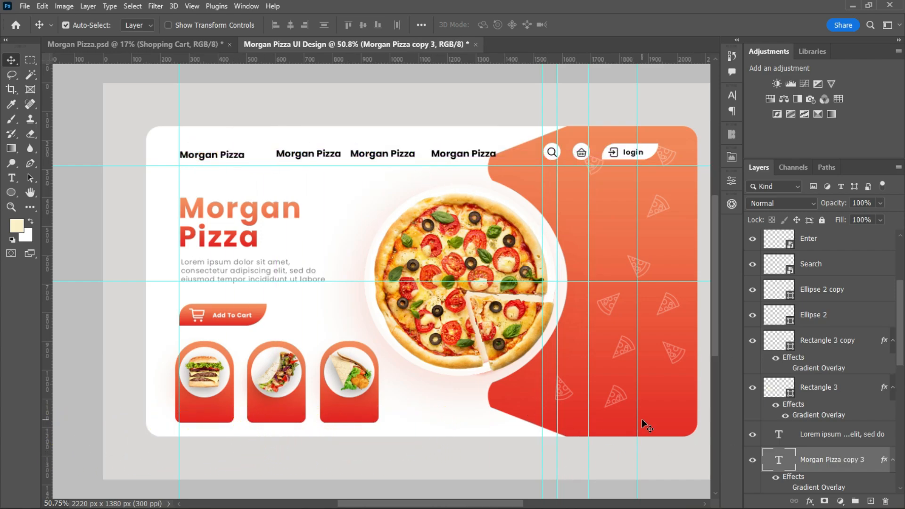
# Change the first two copied labels to "Home" and "Shop".
pyautogui.doubleClick(316, 155)
pyautogui.press('BackSpace')
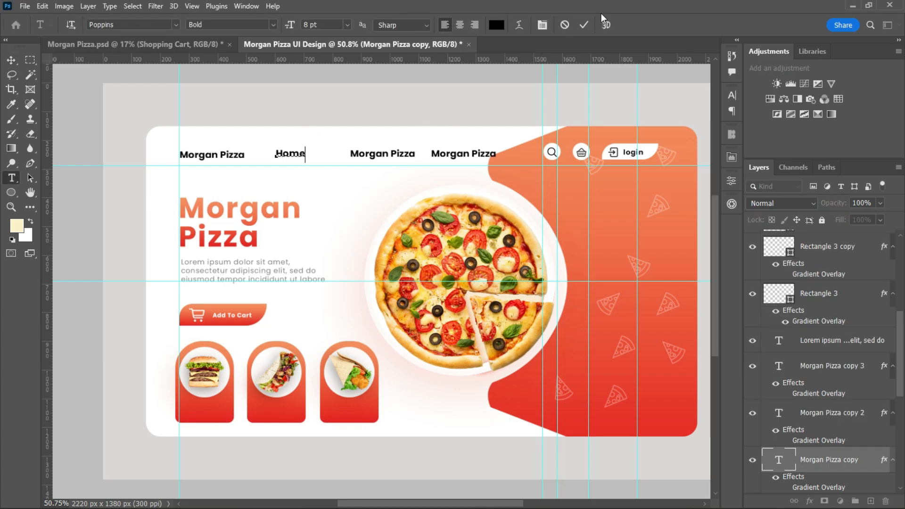
pyautogui.click(584, 25)
pyautogui.doubleClick(384, 156)
pyautogui.write('S')
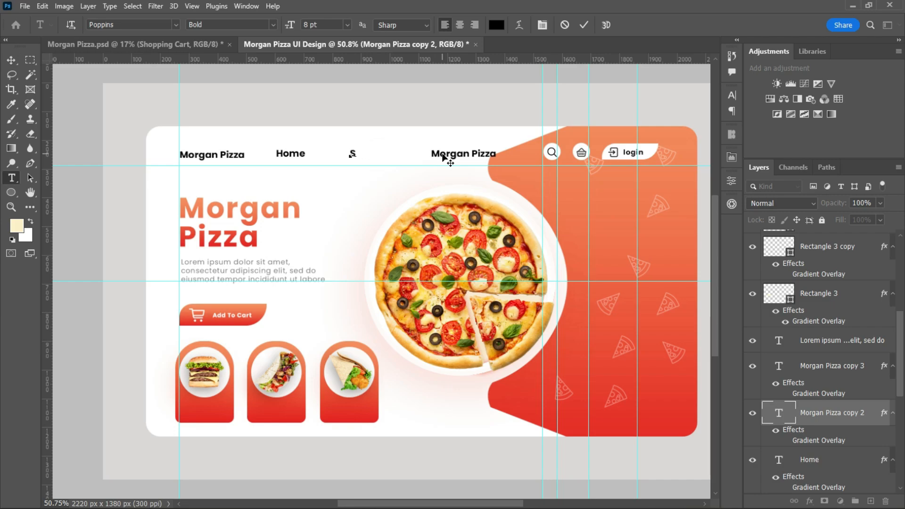
pyautogui.write('hop')
pyautogui.click(583, 25)
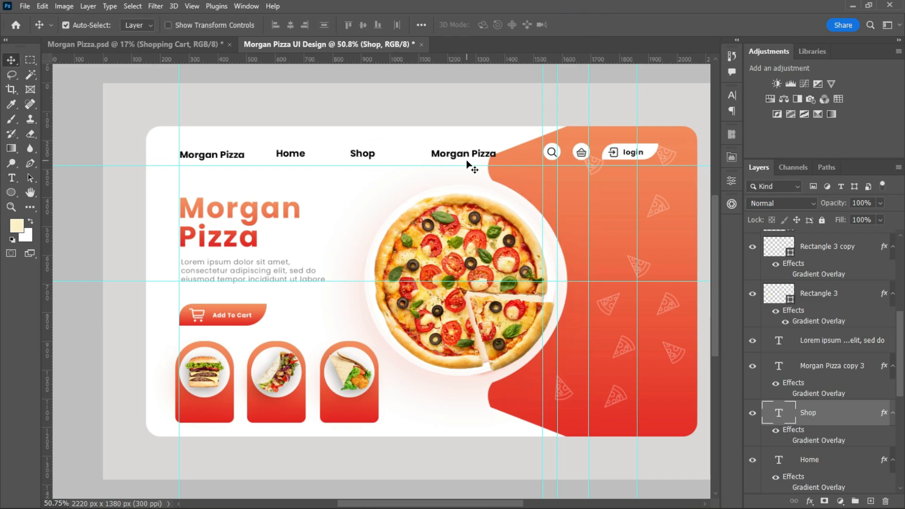
# Move the last copied label closer to Shop and change its text to "Contact".
pyautogui.moveTo(469, 158); pyautogui.dragTo(436, 158)
pyautogui.doubleClick(433, 157)
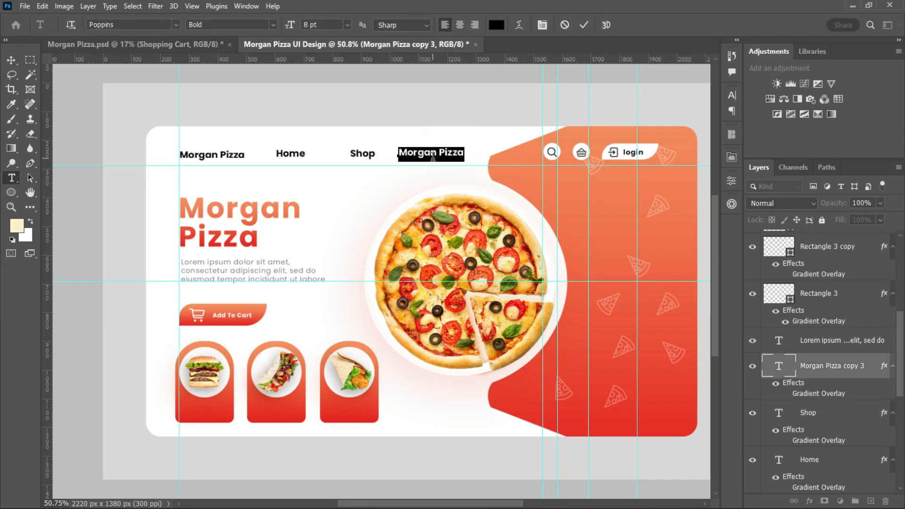
pyautogui.write('Ca')
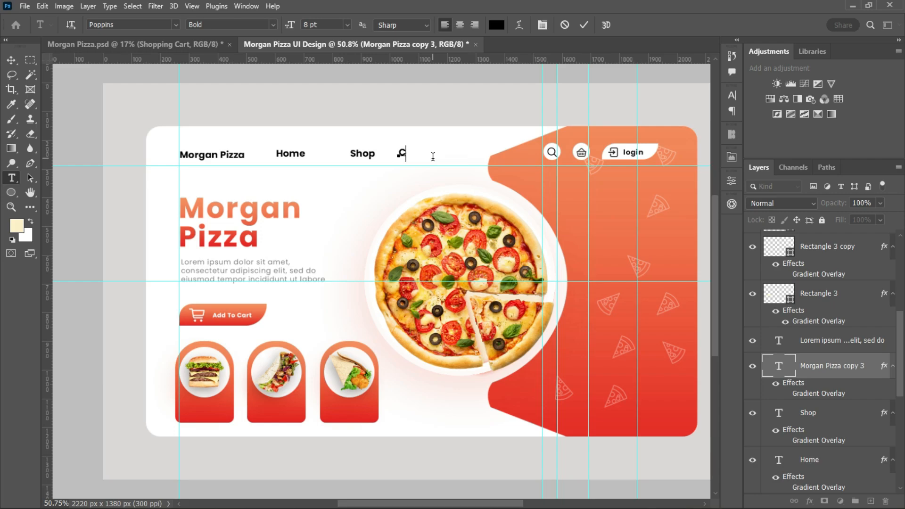
pyautogui.click(585, 25)
pyautogui.press('v')
# Move the Contact and Shop labels right to make room for another navigation item after Home.
pyautogui.click(299, 152)
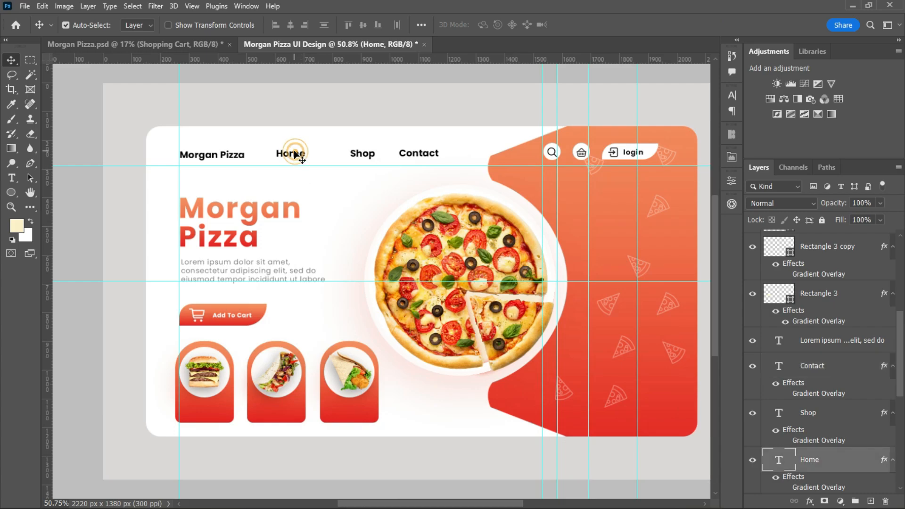
pyautogui.moveTo(420, 158); pyautogui.dragTo(451, 159)
pyautogui.moveTo(368, 158); pyautogui.dragTo(398, 160)
# Duplicate the Home label between Home and Shop and change the copy to "Menu".
pyautogui.keyDown('alt'); pyautogui.moveTo(299, 155); pyautogui.dragTo(345, 156); pyautogui.keyUp('alt')
pyautogui.doubleClick(345, 158)
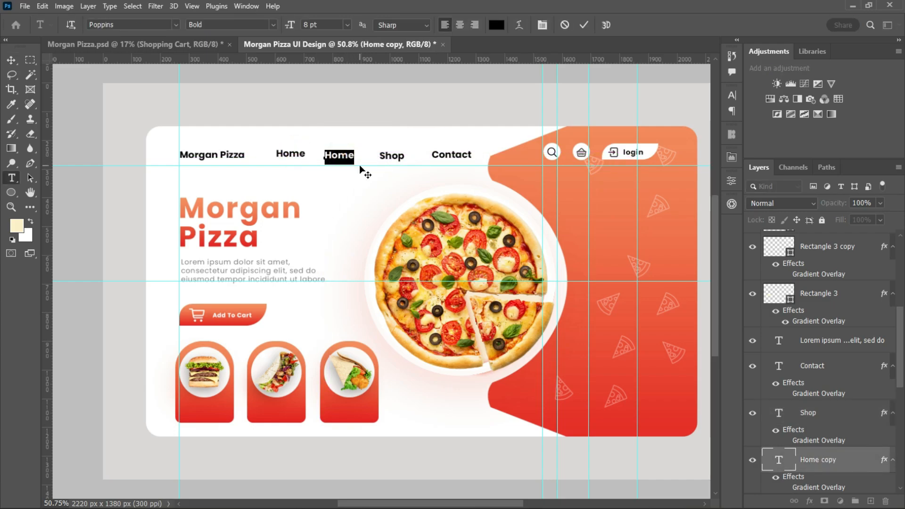
pyautogui.write('Me')
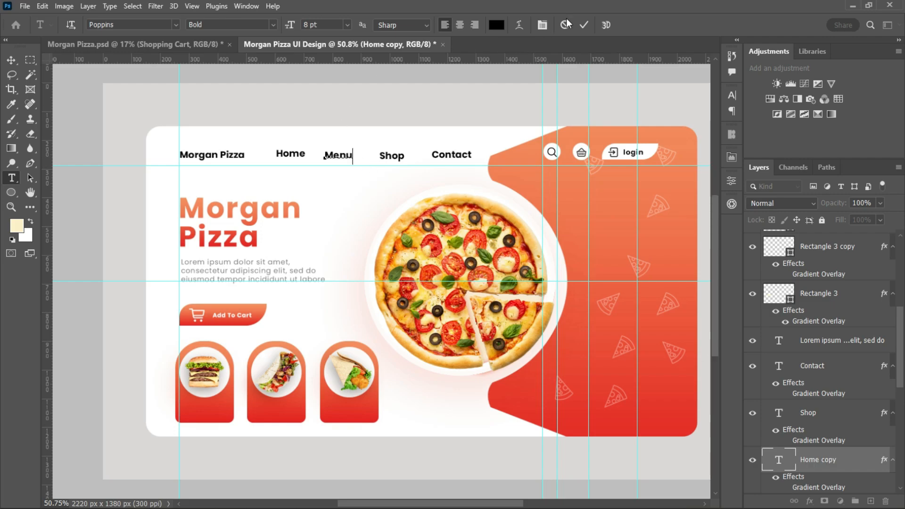
pyautogui.write('nu')
pyautogui.click(584, 25)
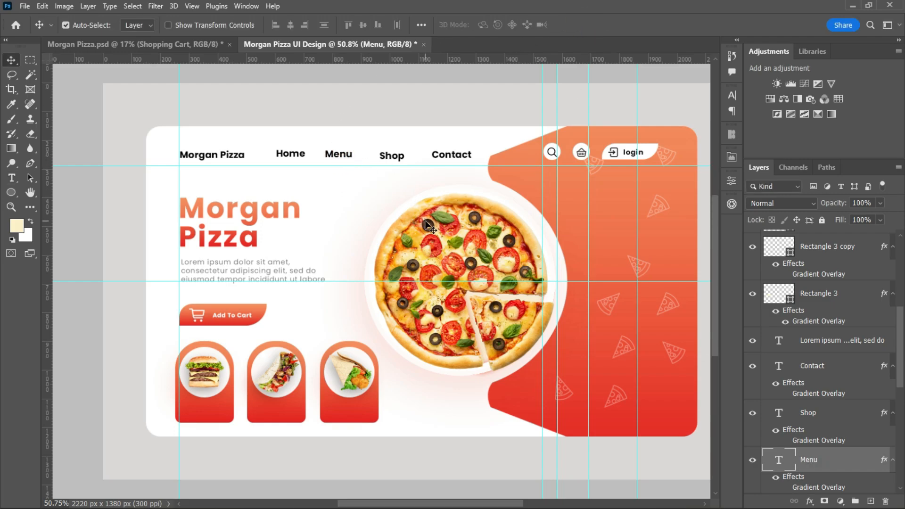
# Collapse the effects lists of the Contact, Shop, Menu and Home layers.
pyautogui.click(385, 156)
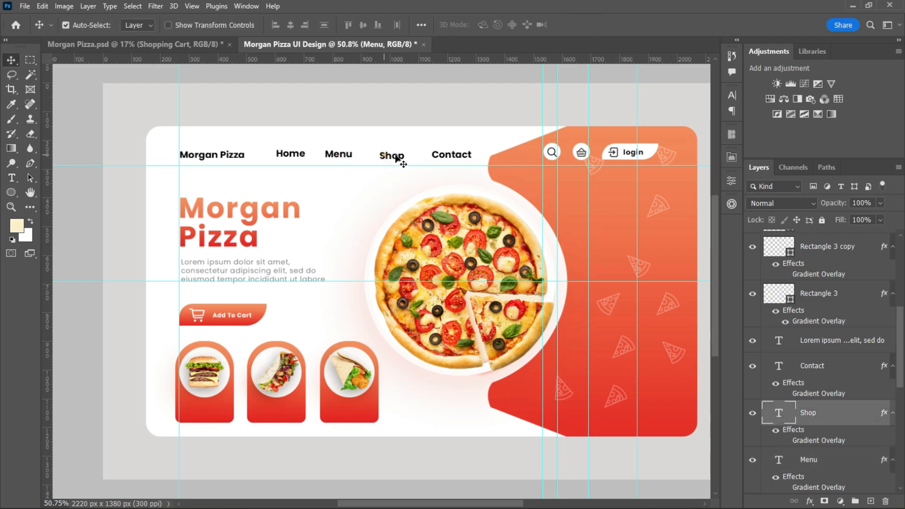
pyautogui.click(881, 375)
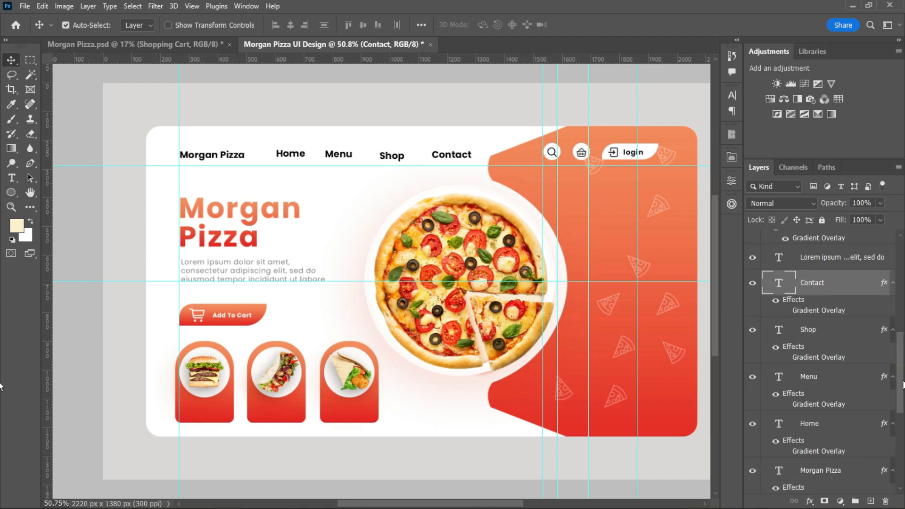
pyautogui.click(893, 282)
pyautogui.click(893, 308)
pyautogui.click(893, 333)
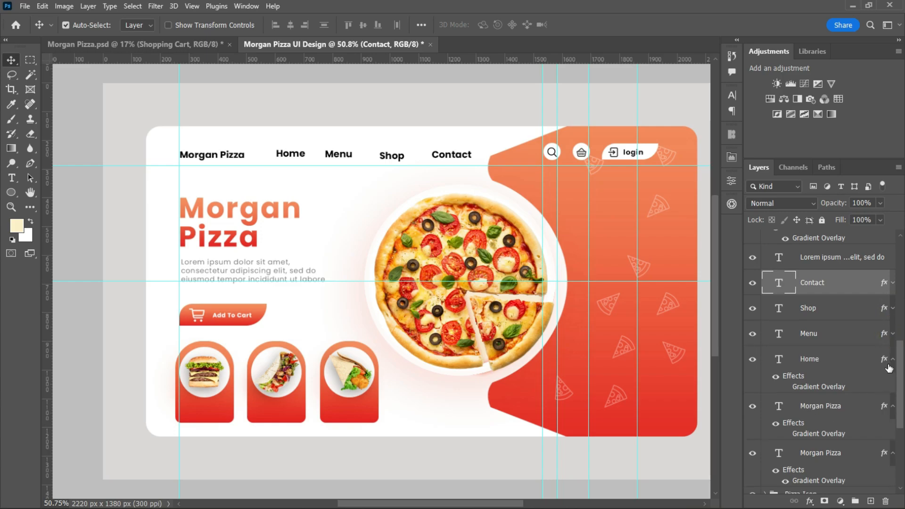
pyautogui.click(892, 359)
# Set the Home, Menu, Shop and Contact labels together to Poppins Regular at 6 pt.
pyautogui.click(833, 361)
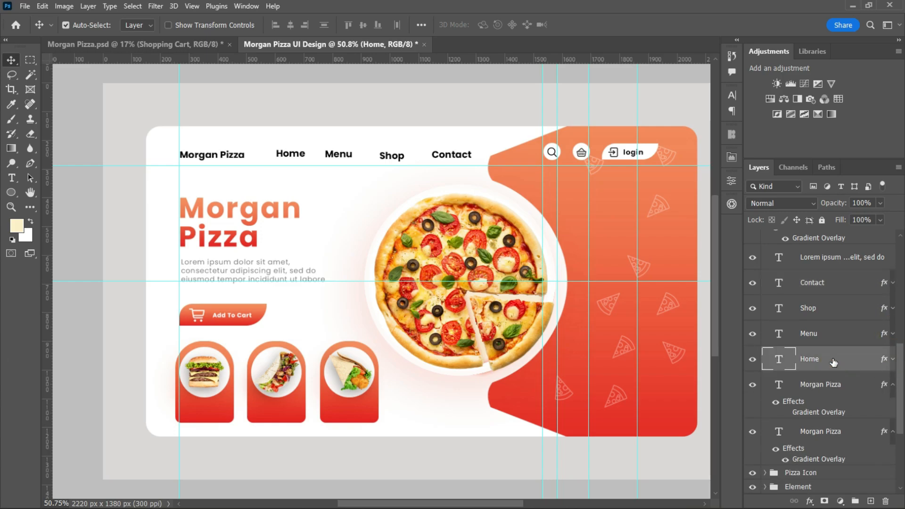
pyautogui.keyDown('shift'); pyautogui.click(833, 284); pyautogui.keyUp('shift')
pyautogui.click(732, 95)
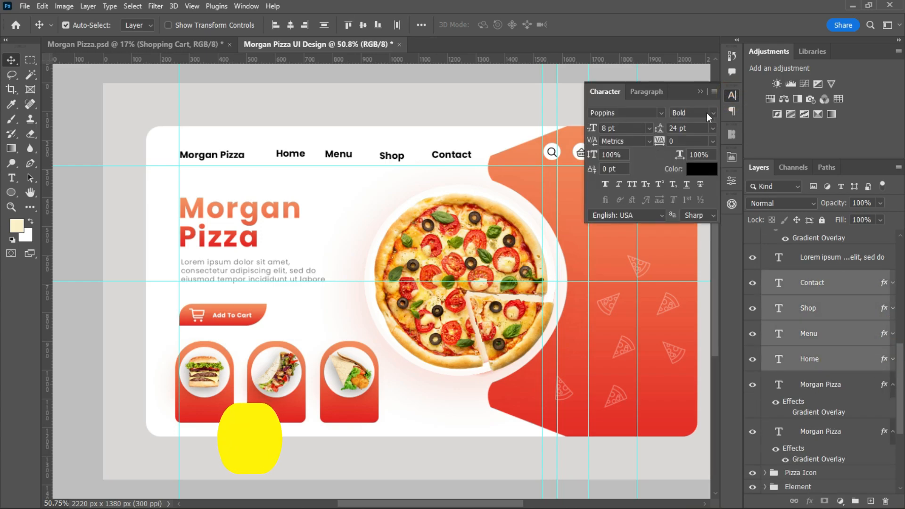
pyautogui.click(712, 112)
pyautogui.click(693, 189)
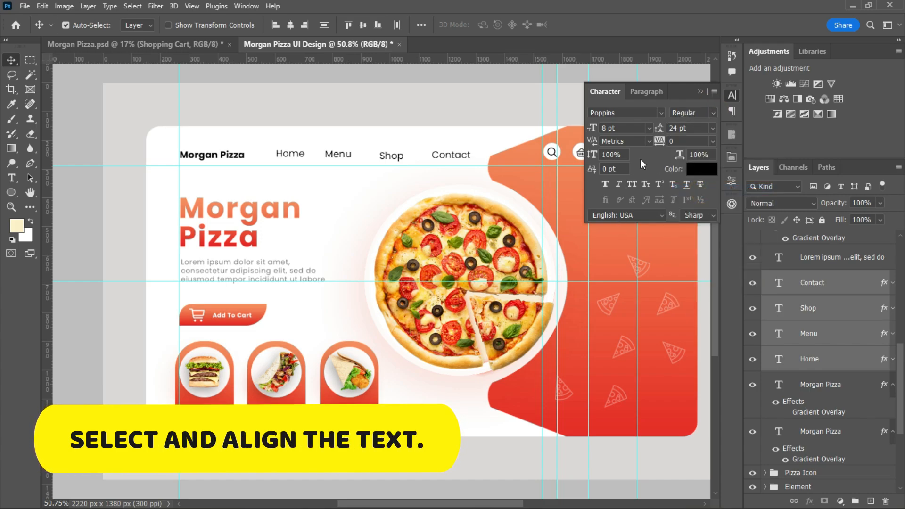
pyautogui.click(648, 128)
pyautogui.click(622, 136)
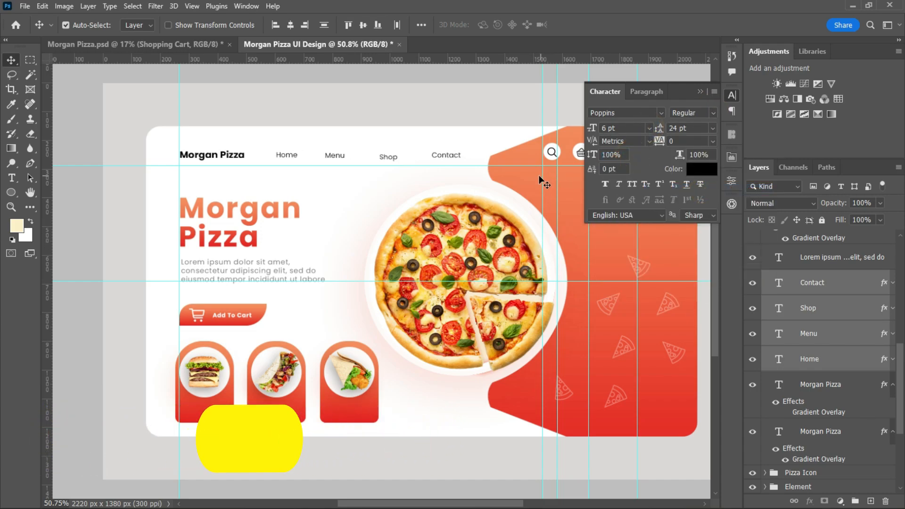
# Try aligning the four navigation labels by their horizontal centres, and undo the alignment.
pyautogui.click(290, 26)
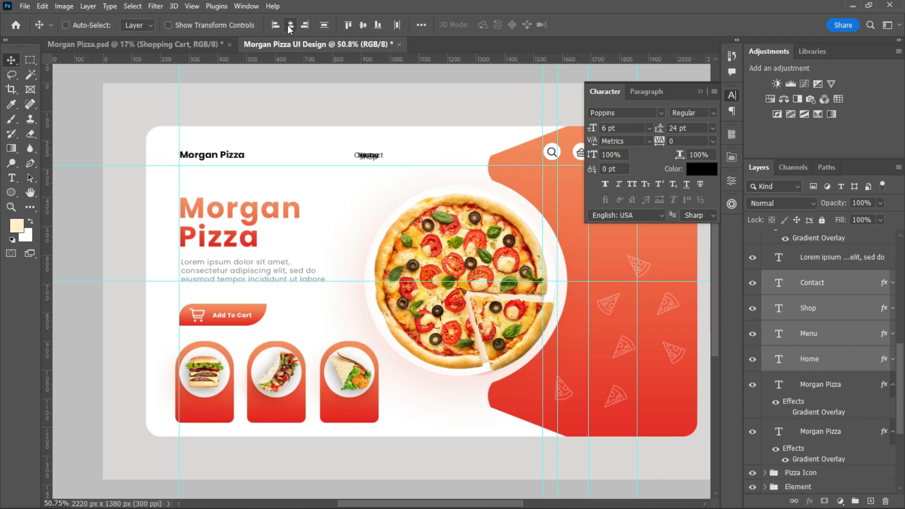
pyautogui.hotkey('ctrl', 'z')
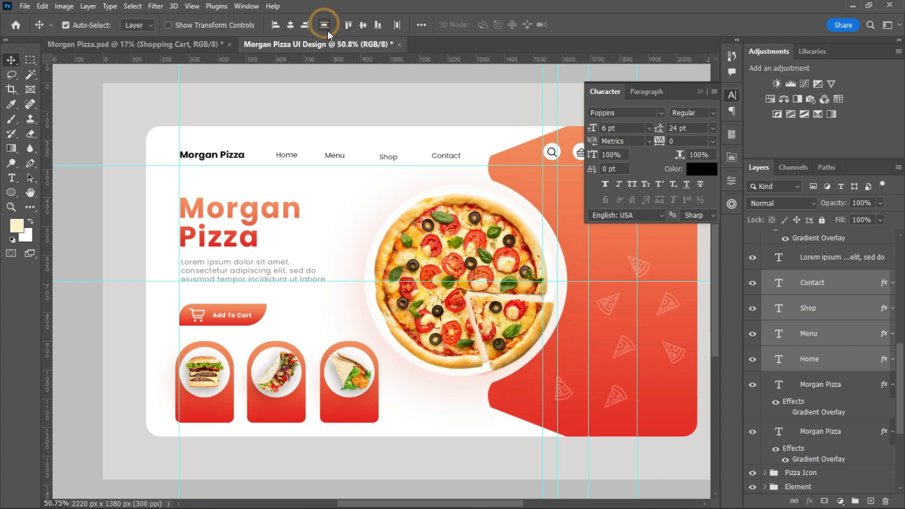
# Distribute the Home, Menu, Shop and Contact labels evenly in the horizontal direction and align their bottom edges.
pyautogui.click(397, 26)
pyautogui.click(378, 25)
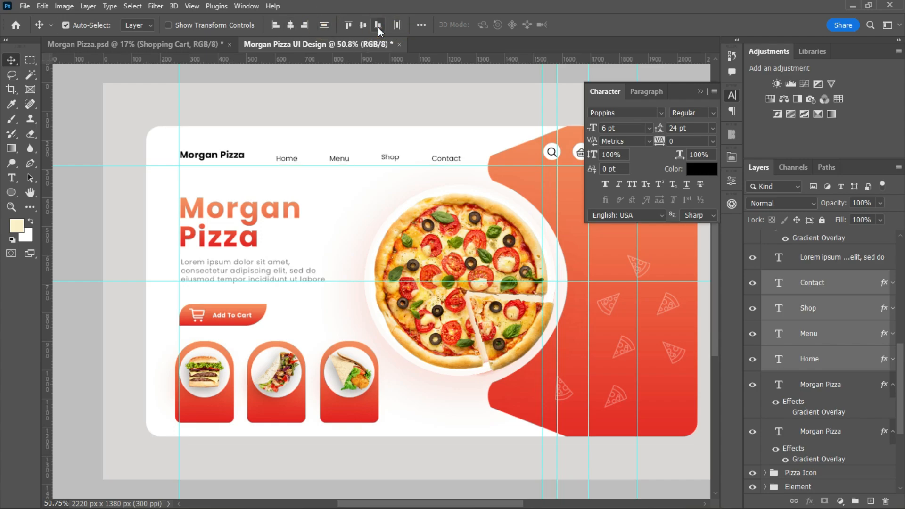
# Try aligning the four navigation labels by their right edges, and undo the alignment.
pyautogui.click(324, 25)
pyautogui.click(305, 25)
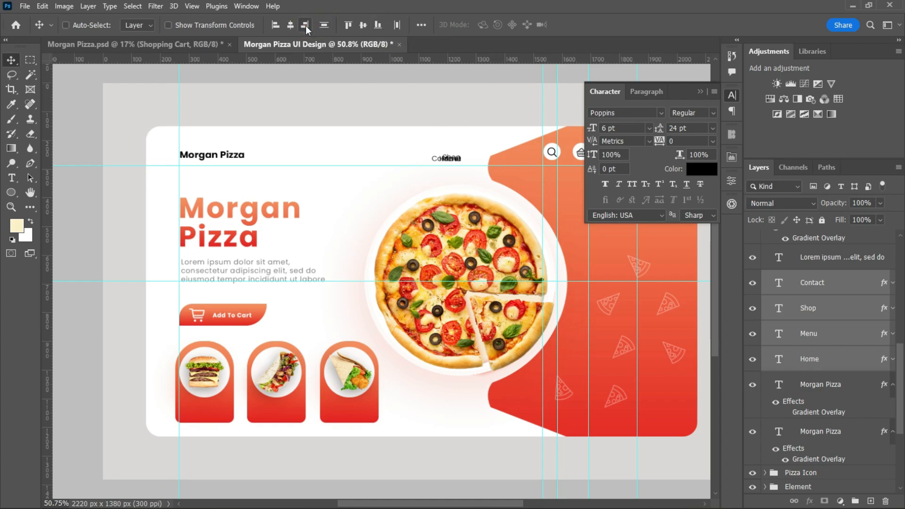
pyautogui.hotkey('ctrl', 'z')
# Align the black Morgan Pizza logo text and the four navigation labels by their vertical centres.
pyautogui.click(363, 26)
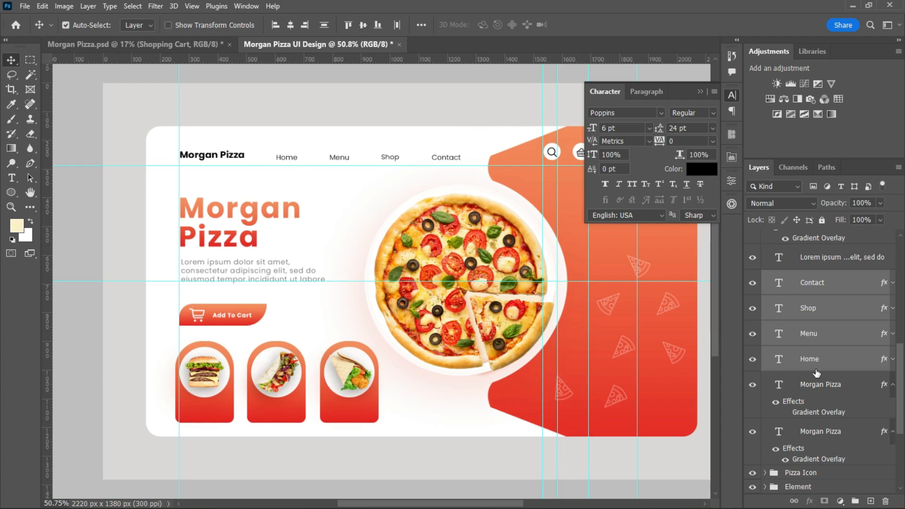
pyautogui.click(892, 388)
pyautogui.click(849, 387)
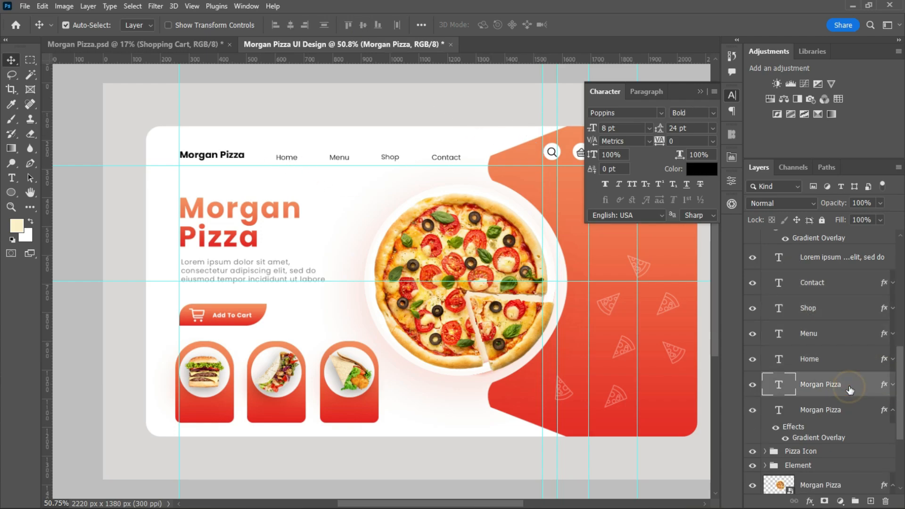
pyautogui.keyDown('shift'); pyautogui.click(835, 286); pyautogui.keyUp('shift')
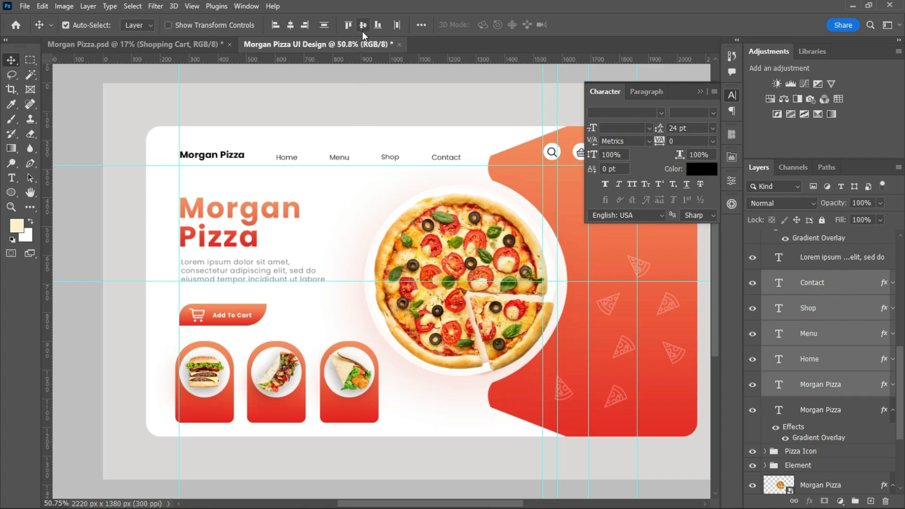
pyautogui.click(377, 26)
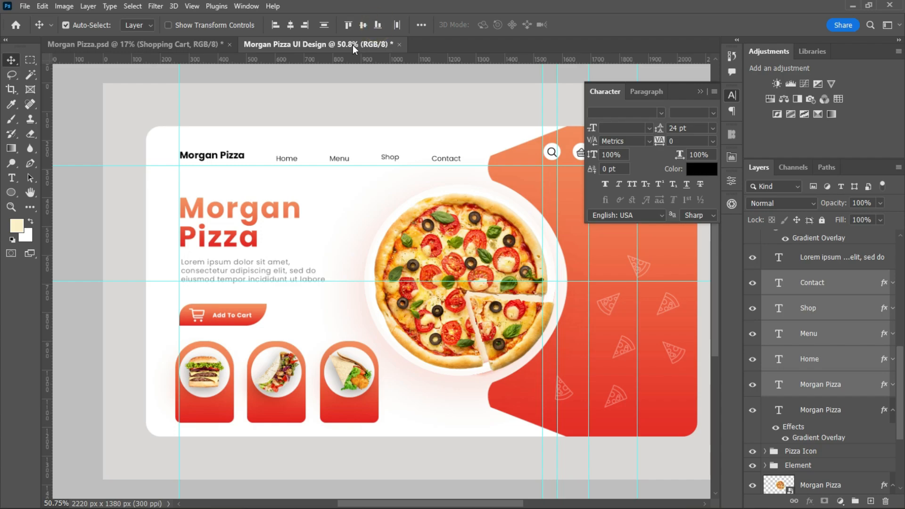
pyautogui.click(363, 25)
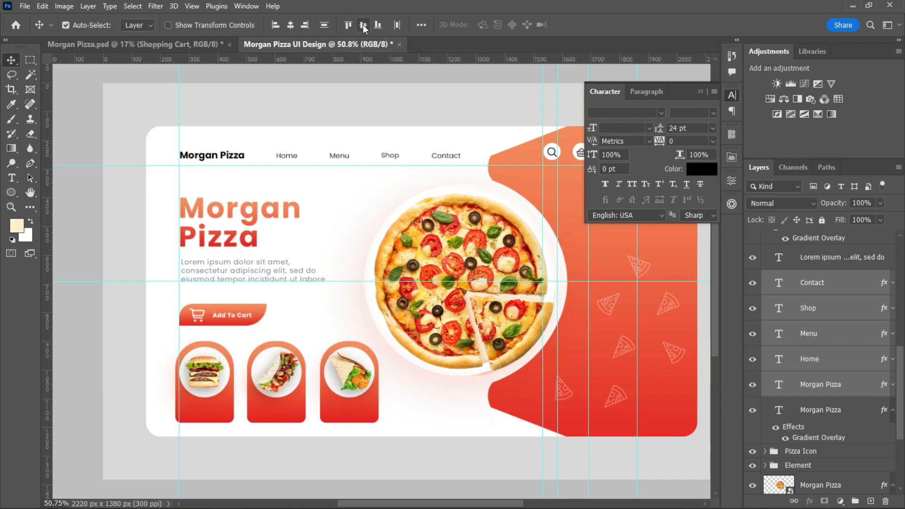
pyautogui.click(702, 91)
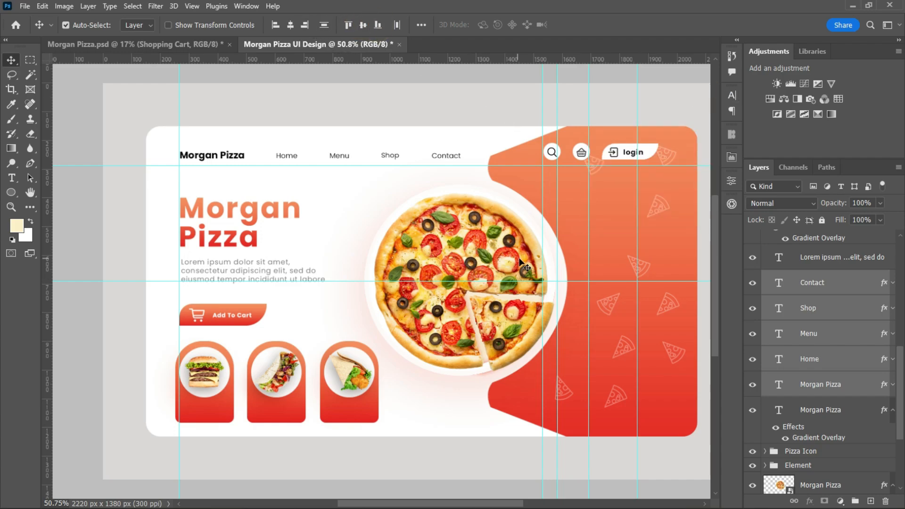
pyautogui.scroll(-1, 484, 307)
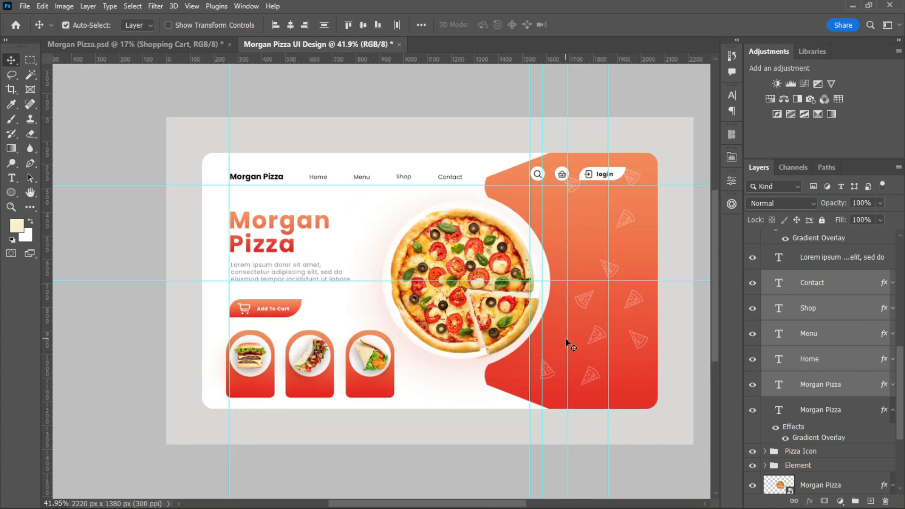
# Make the Home label Bold and colour it e42923, sampled from the red of the third meal card.
pyautogui.click(321, 180)
pyautogui.click(318, 175)
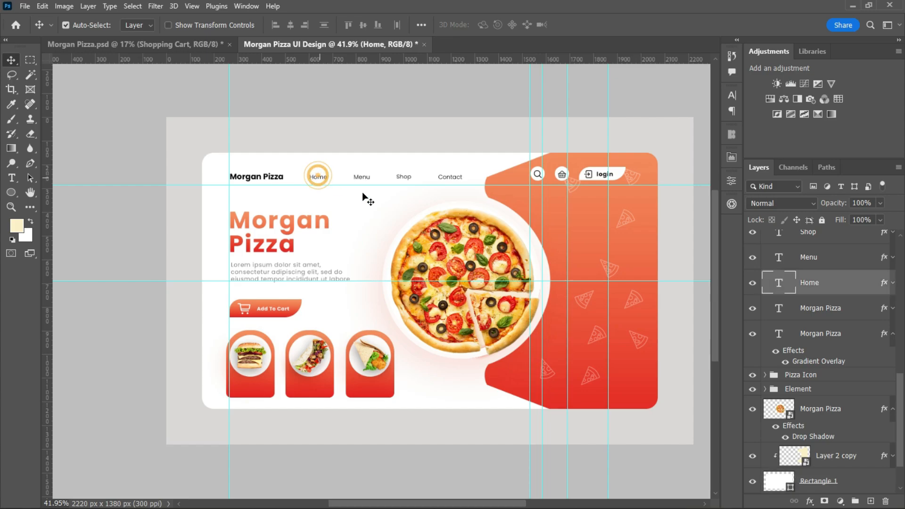
pyautogui.click(732, 95)
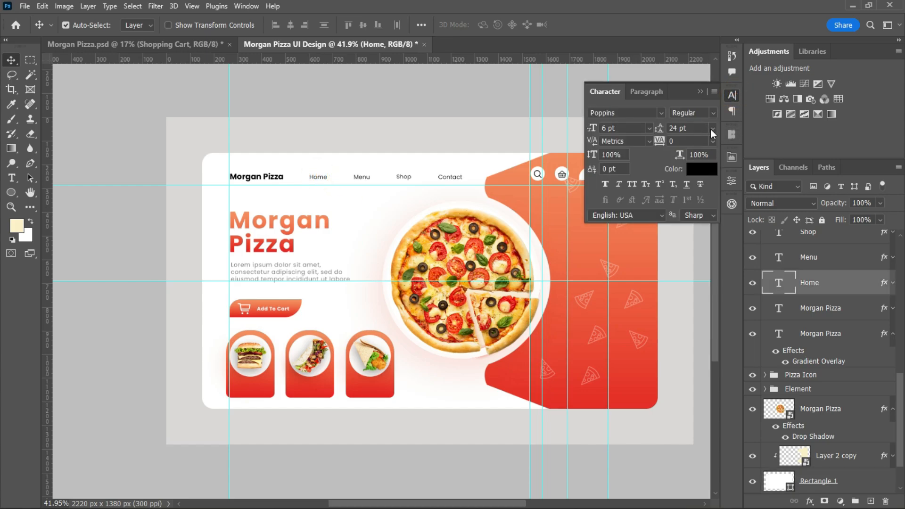
pyautogui.click(712, 113)
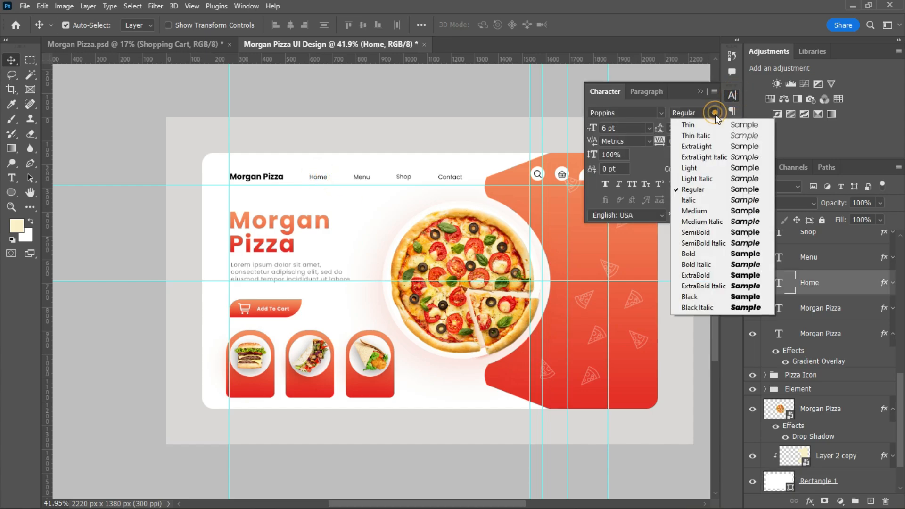
pyautogui.click(701, 254)
pyautogui.click(697, 168)
pyautogui.click(377, 393)
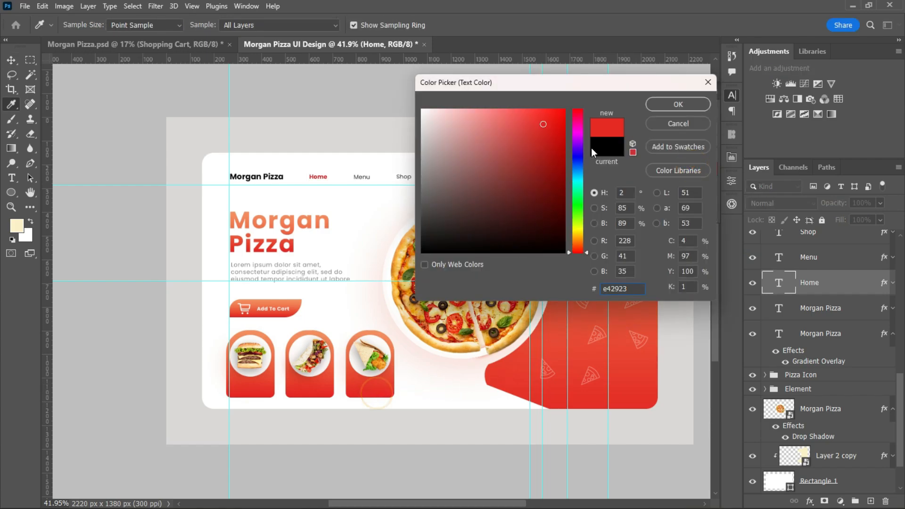
pyautogui.click(676, 105)
pyautogui.scroll(5, 354, 247)
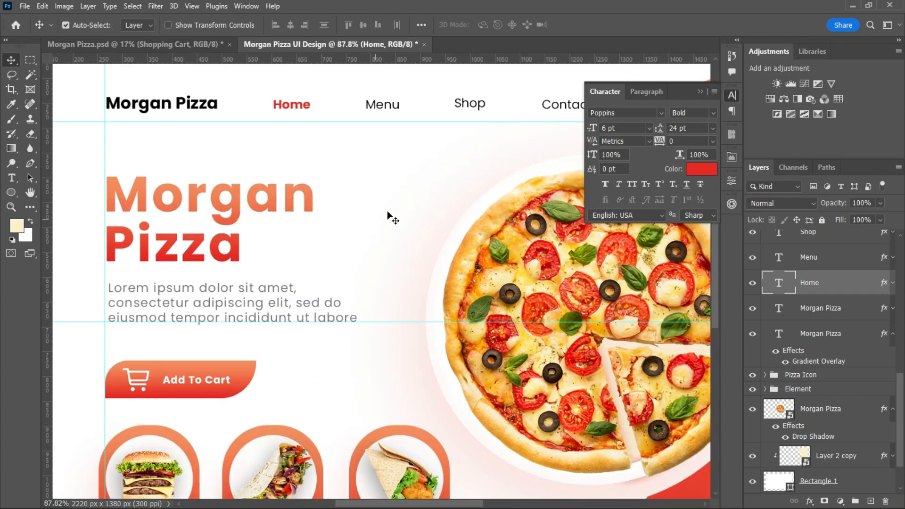
pyautogui.click(700, 92)
# Draw a small circle about 6 px in diameter just below the Home label with the Ellipse tool.
pyautogui.scroll(2, 716, 221)
pyautogui.scroll(3, 310, 244)
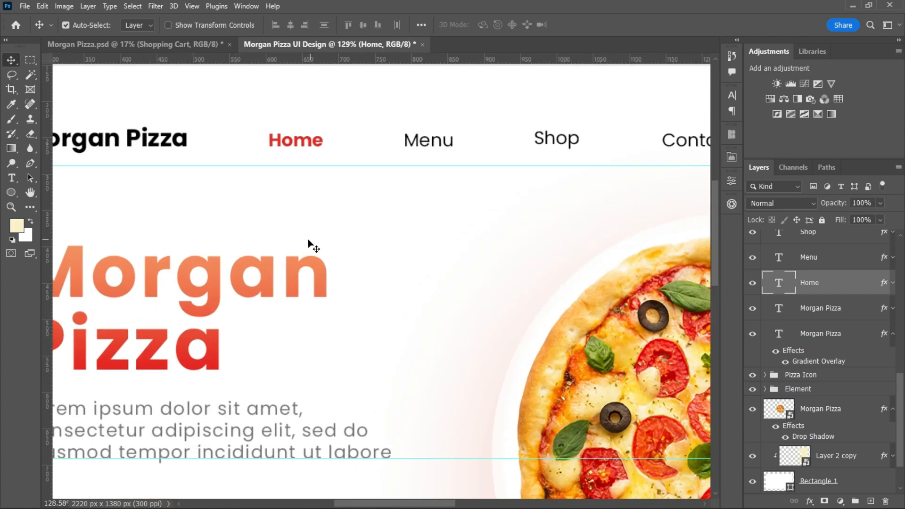
pyautogui.rightClick(11, 192)
pyautogui.click(47, 198)
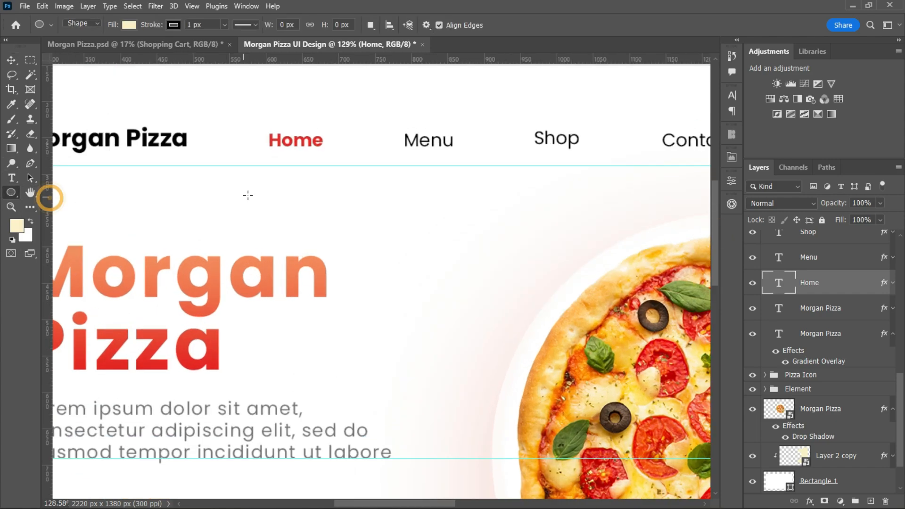
pyautogui.moveTo(284, 153); pyautogui.dragTo(288, 156)
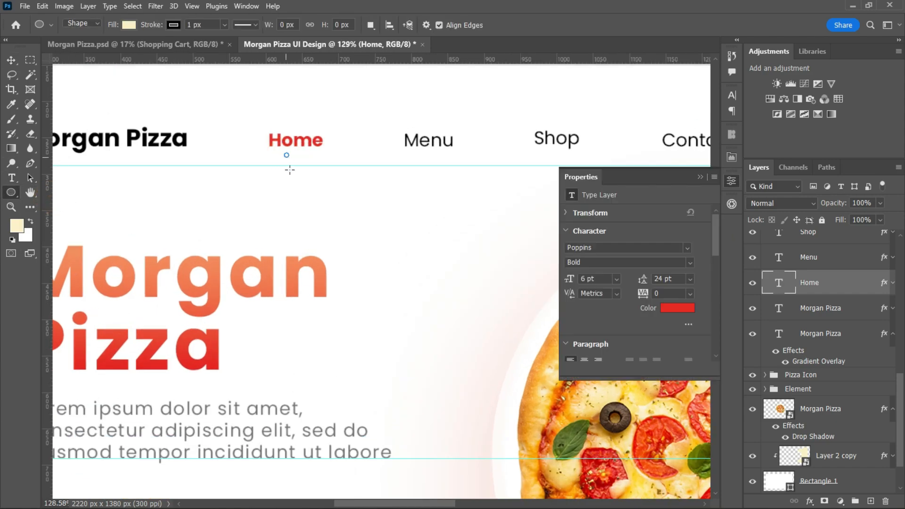
# Fill the small circle with the recently used red and remove its stroke.
pyautogui.press('v')
pyautogui.click(603, 306)
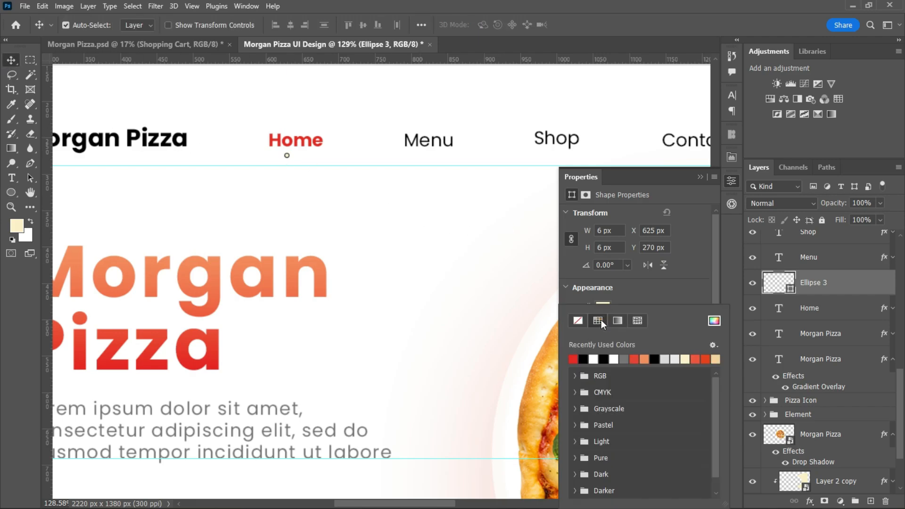
pyautogui.click(640, 293)
pyautogui.click(602, 306)
pyautogui.click(573, 359)
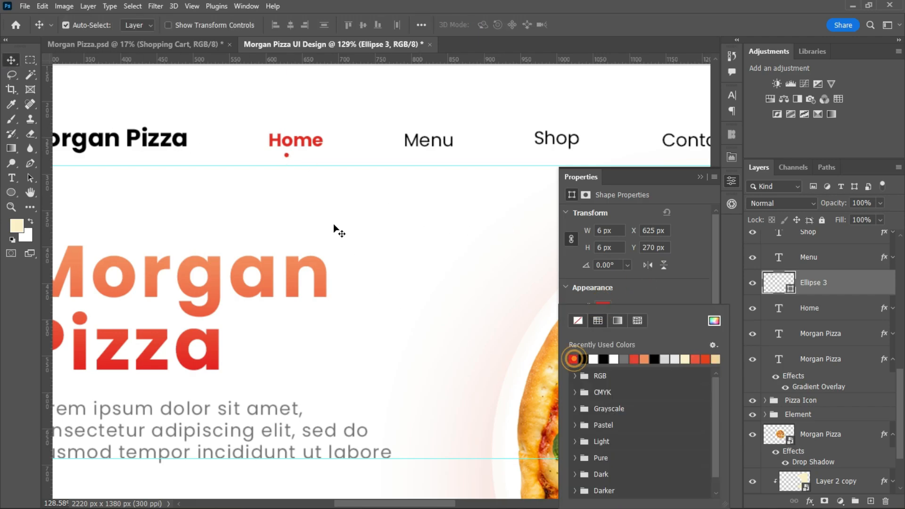
# Move the red dot so it sits centred beneath the Home label.
pyautogui.click(286, 157)
pyautogui.moveTo(287, 158); pyautogui.dragTo(298, 159)
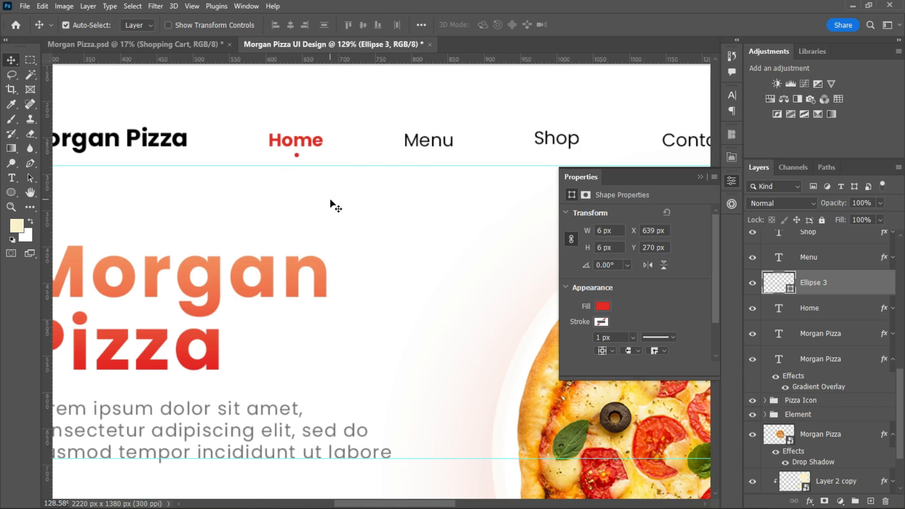
pyautogui.scroll(-5, 330, 202)
pyautogui.click(700, 178)
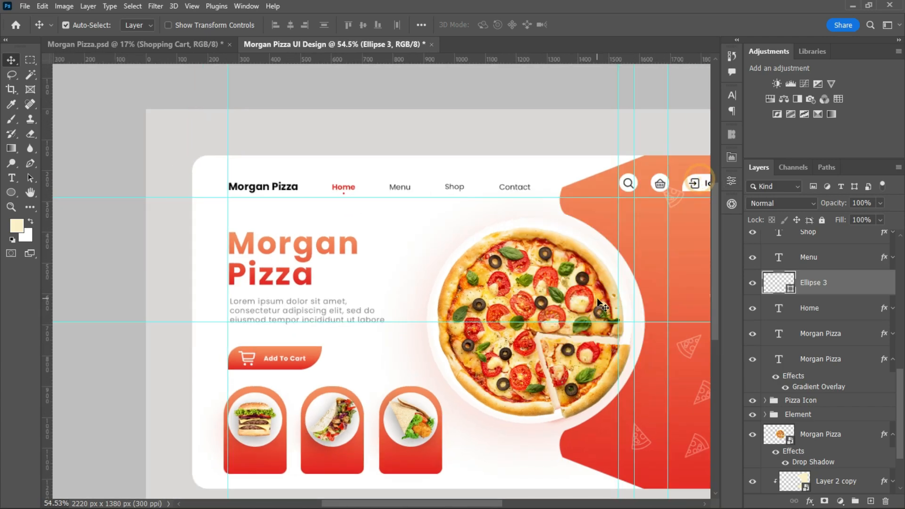
# Duplicate the Add To Cart text to the space beside the button and colour the copy black.
pyautogui.scroll(-2, 636, 351)
pyautogui.moveTo(438, 504); pyautogui.dragTo(481, 505)
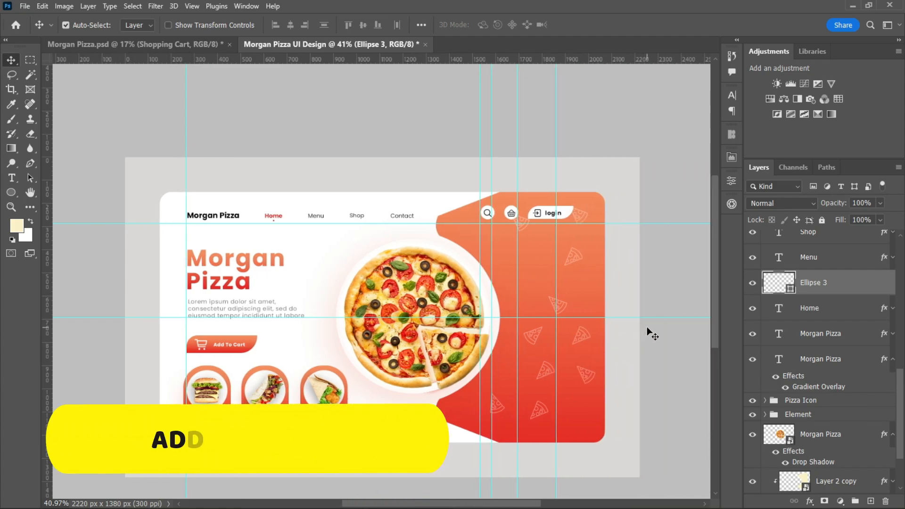
pyautogui.scroll(2, 325, 316)
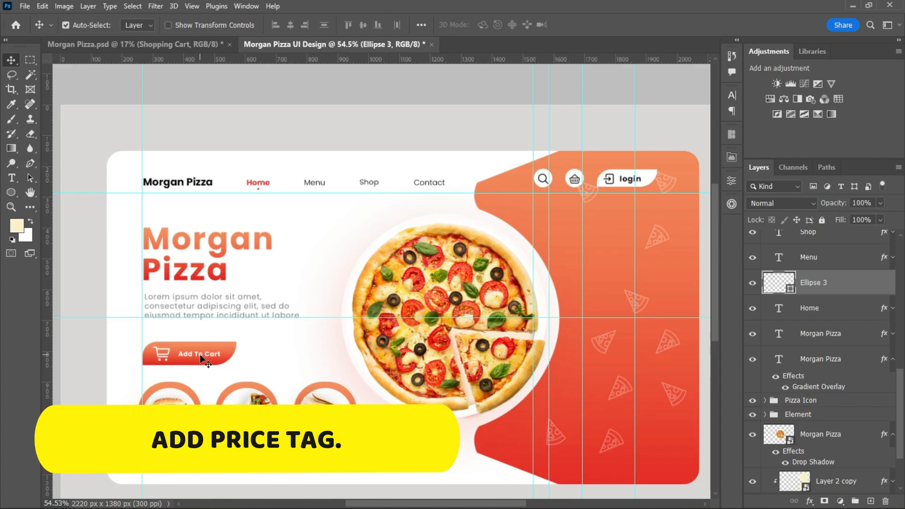
pyautogui.moveTo(178, 353); pyautogui.dragTo(279, 359)
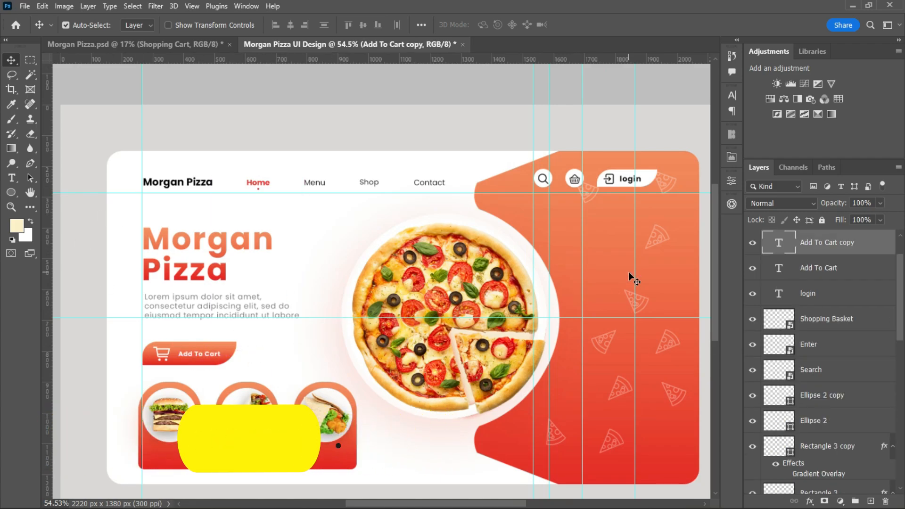
pyautogui.click(732, 96)
pyautogui.click(695, 172)
pyautogui.click(707, 104)
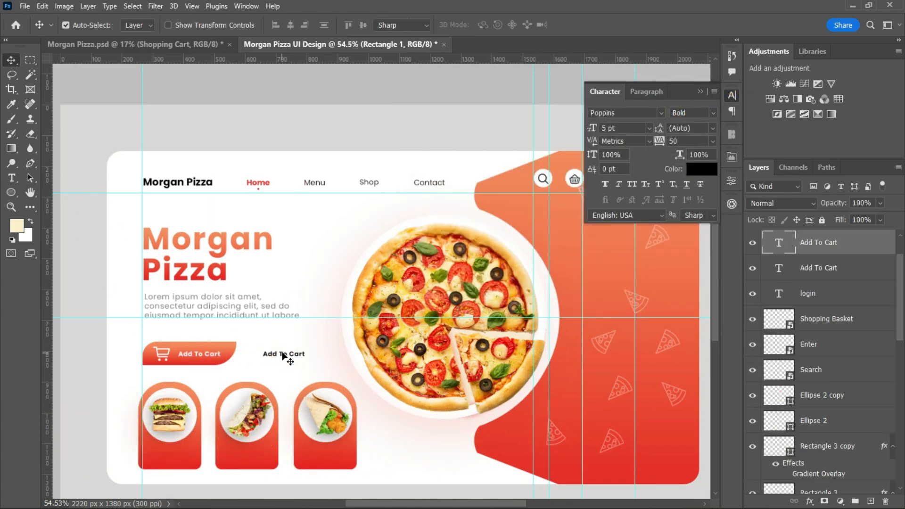
# Change the black Add To Cart copy to read "$49.99".
pyautogui.doubleClick(283, 354)
pyautogui.press('BackSpace')
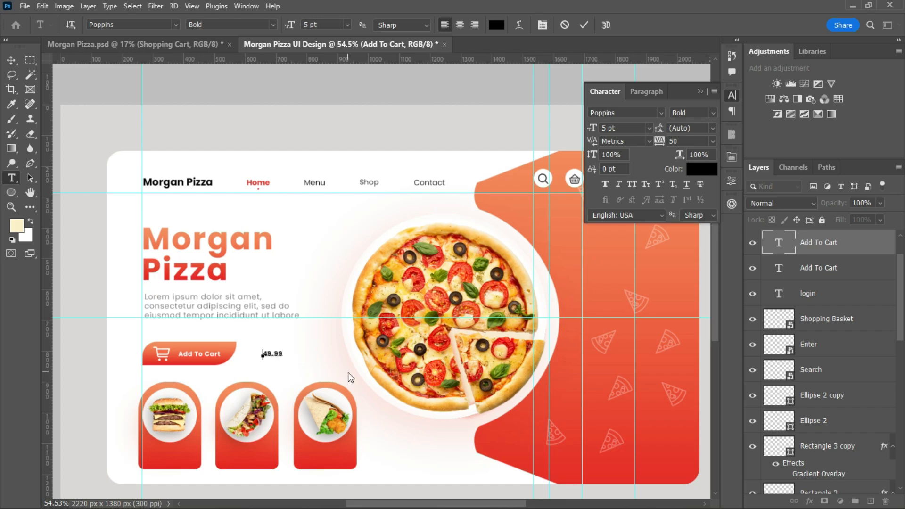
pyautogui.write('$')
pyautogui.click(584, 24)
pyautogui.press('v')
# Scale the $49.99 price to about 8.72 pt and reposition it beside the Add To Cart button.
pyautogui.scroll(3, 341, 340)
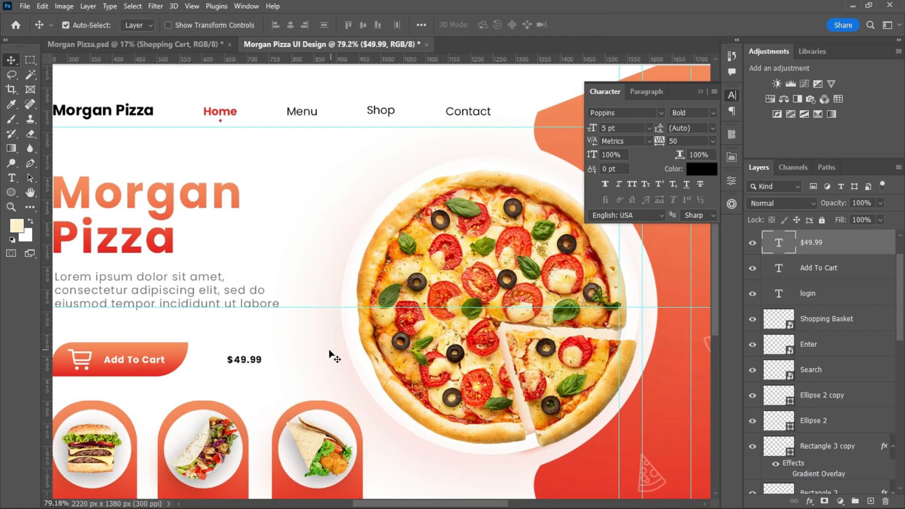
pyautogui.hotkey('ctrl', 't')
pyautogui.moveTo(266, 359); pyautogui.dragTo(303, 363)
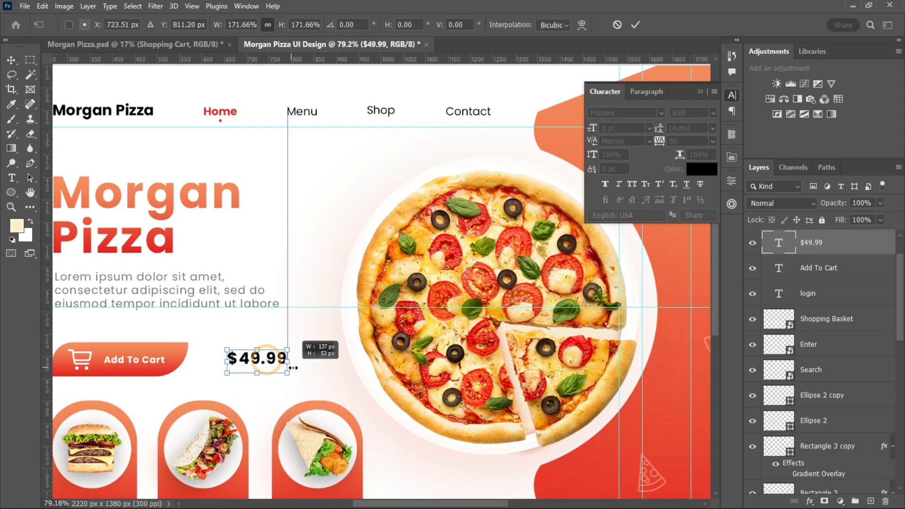
pyautogui.click(635, 24)
pyautogui.scroll(-2, 330, 356)
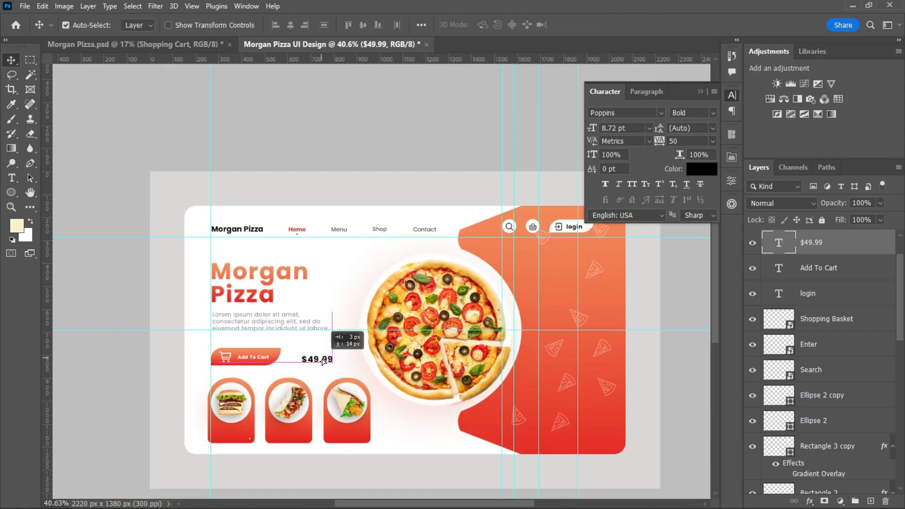
# Duplicate the white Add To Cart text onto the burger card and change the copy to "Hamburger".
pyautogui.scroll(2, 330, 367)
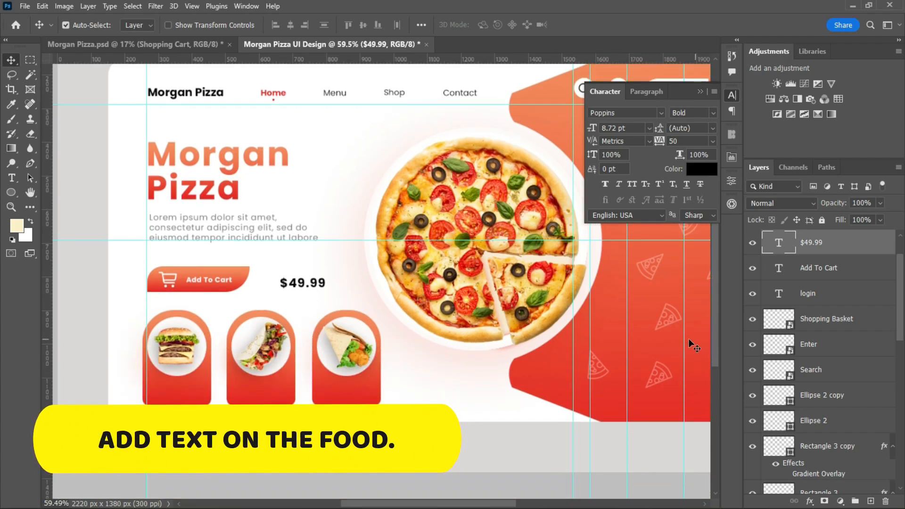
pyautogui.scroll(2, 177, 388)
pyautogui.click(232, 246)
pyautogui.moveTo(233, 246); pyautogui.dragTo(189, 395)
pyautogui.doubleClick(188, 393)
pyautogui.write('Ham')
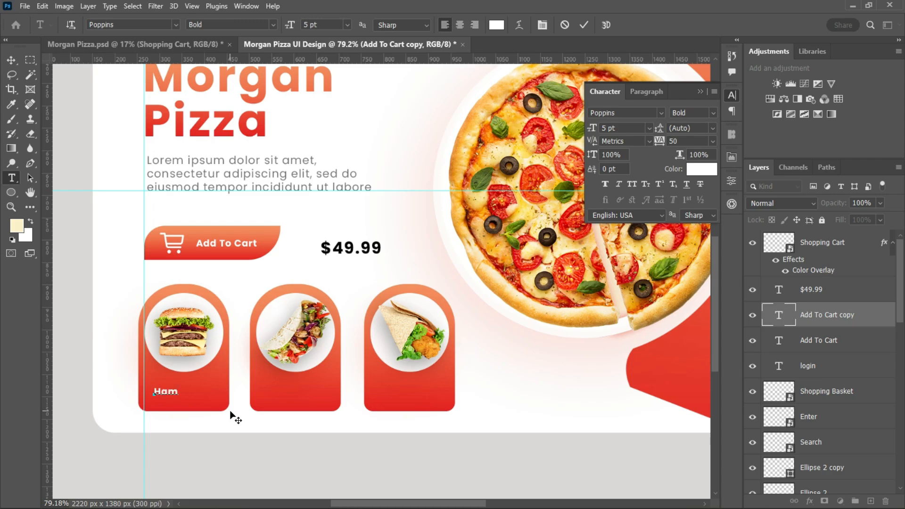
pyautogui.click(583, 25)
pyautogui.press('v')
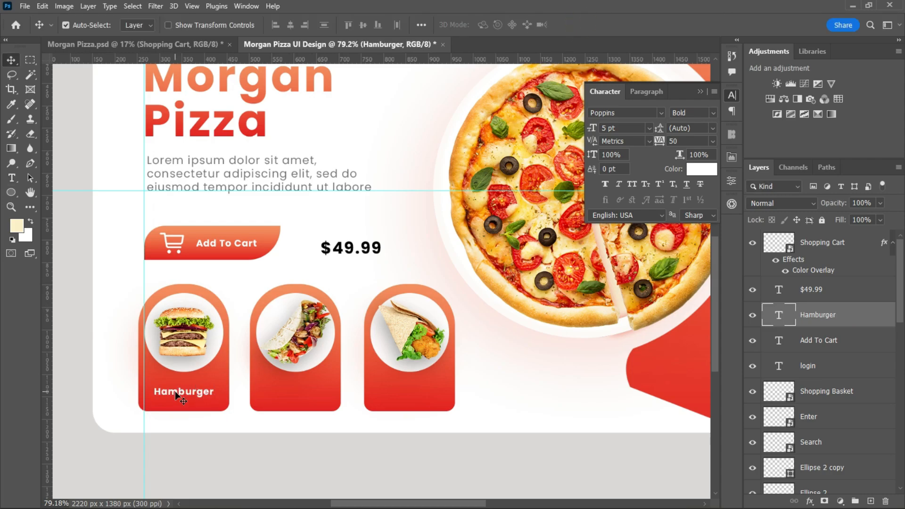
# Duplicate the Hamburger label onto the other two meal cards and change the third card's text to "Fried".
pyautogui.moveTo(178, 397); pyautogui.dragTo(395, 390)
pyautogui.doubleClick(398, 389)
pyautogui.write('F')
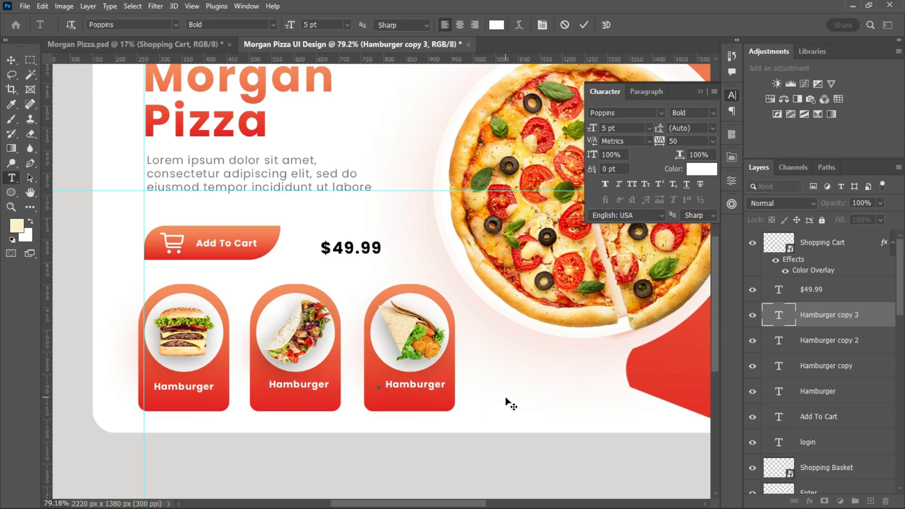
pyautogui.hotkey('ctrl', 'Return')
pyautogui.keyDown('ctrl'); pyautogui.click(409, 388); pyautogui.keyUp('ctrl')
pyautogui.doubleClick(400, 384)
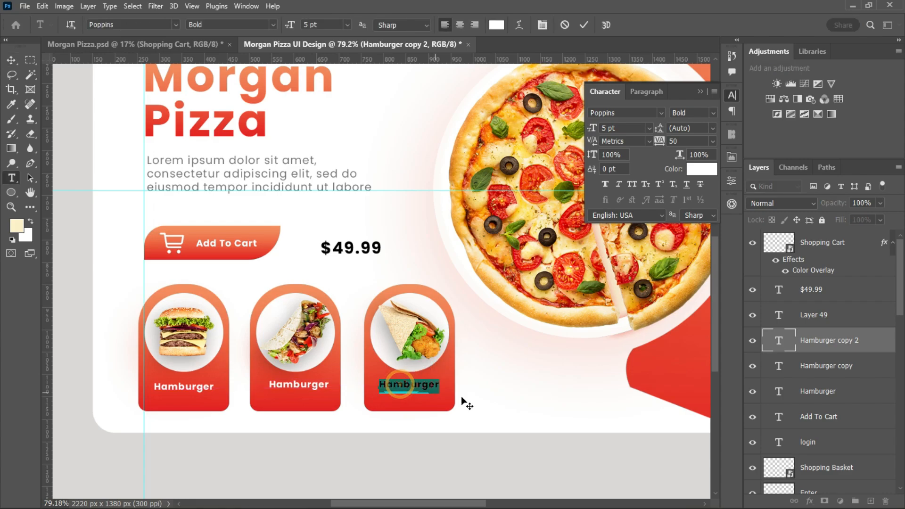
pyautogui.write('FR')
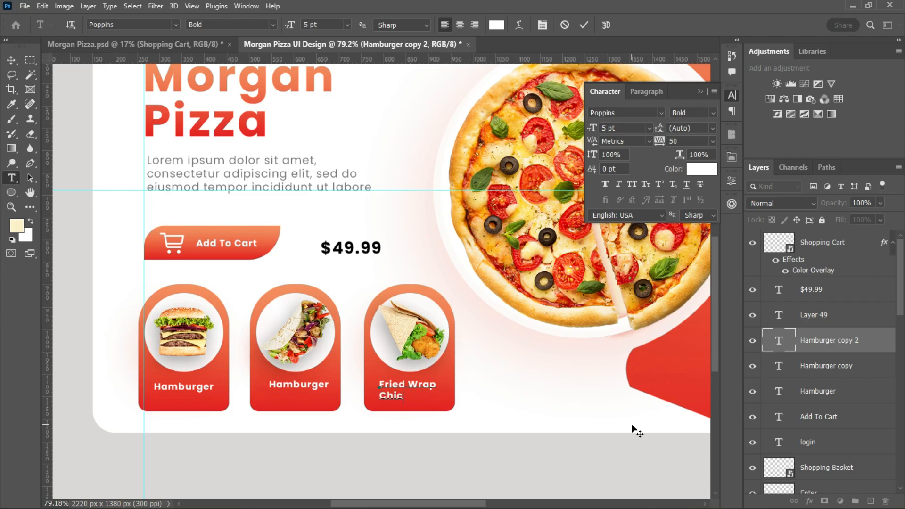
# Finish the third meal card's label as "Fried Wrap Chicken.".
pyautogui.hotkey('ctrl', 'Return')
pyautogui.press('v')
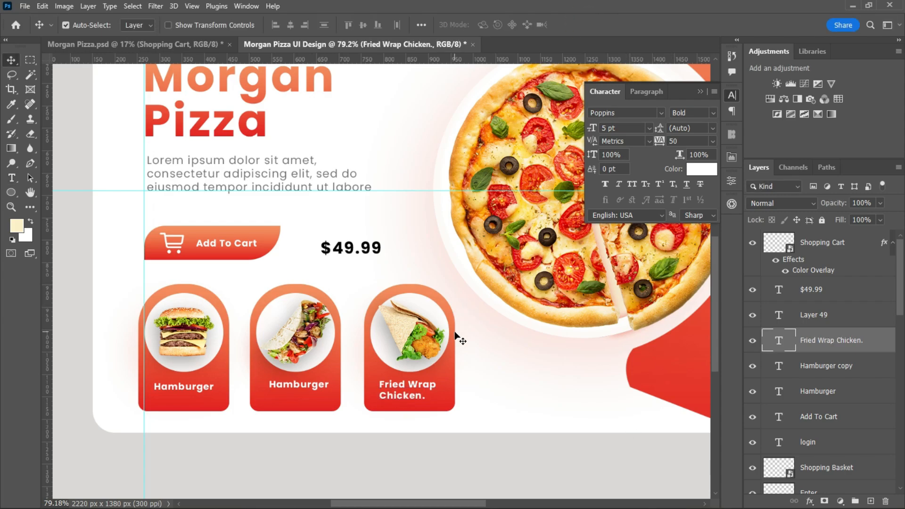
# Replace the middle card's Hamburger label with "Tortilla wrap" and centre it below the wrap image.
pyautogui.scroll(-2, 518, 378)
pyautogui.moveTo(904, 300); pyautogui.dragTo(904, 466)
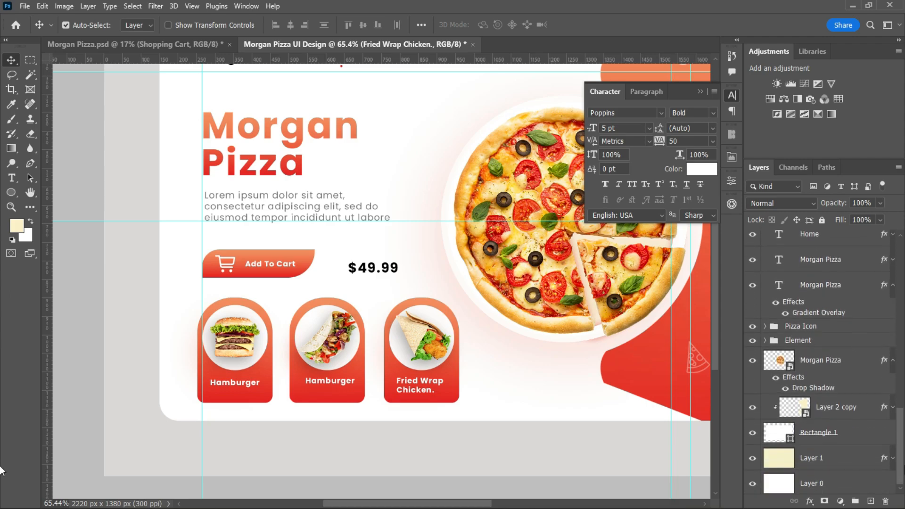
pyautogui.click(322, 384)
pyautogui.doubleClick(324, 381)
pyautogui.rightClick(324, 384)
pyautogui.click(310, 380)
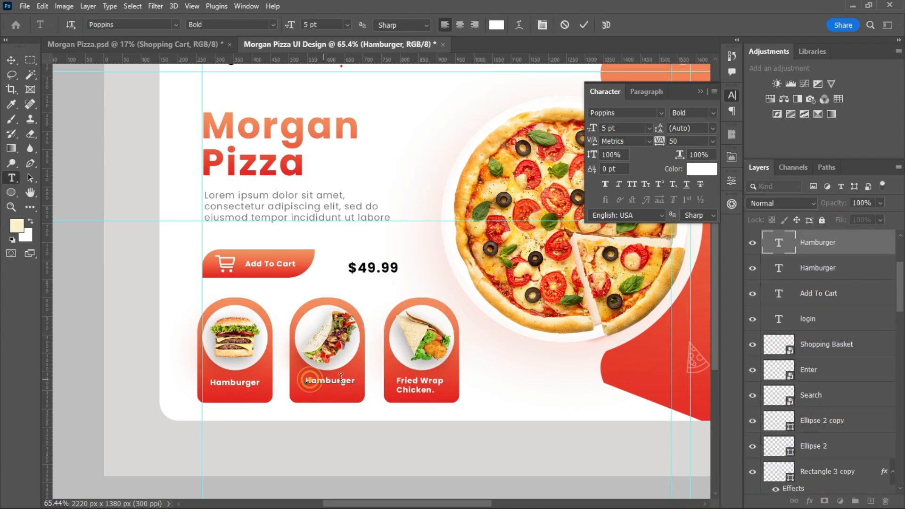
pyautogui.moveTo(357, 380); pyautogui.dragTo(309, 381)
pyautogui.rightClick(308, 381)
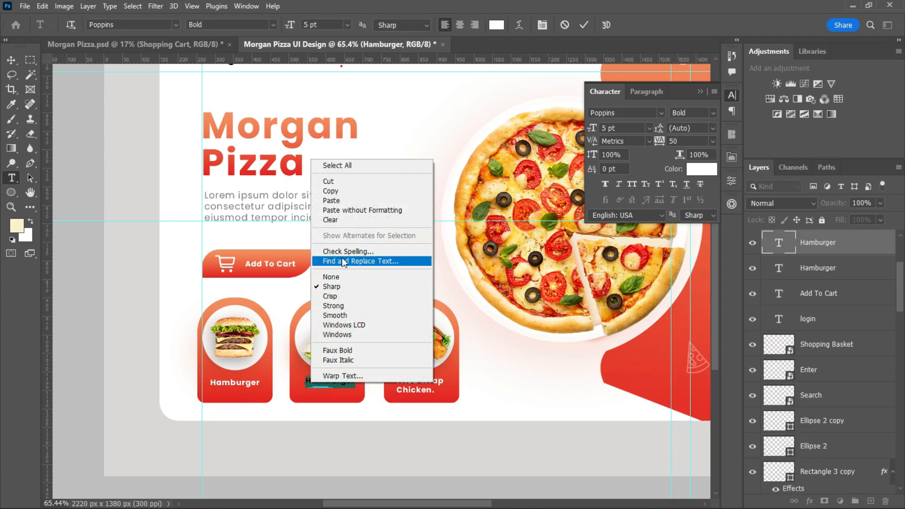
pyautogui.click(344, 201)
pyautogui.click(583, 24)
pyautogui.press('v')
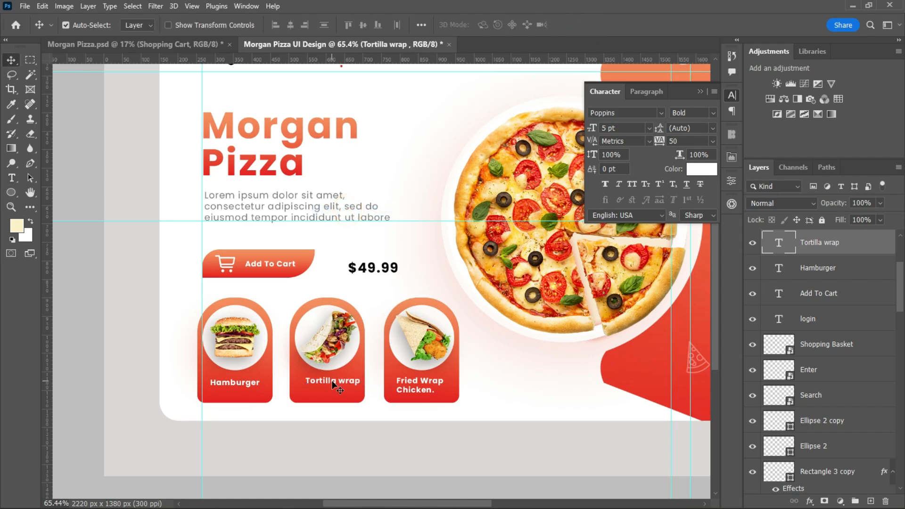
pyautogui.moveTo(334, 384); pyautogui.dragTo(327, 387)
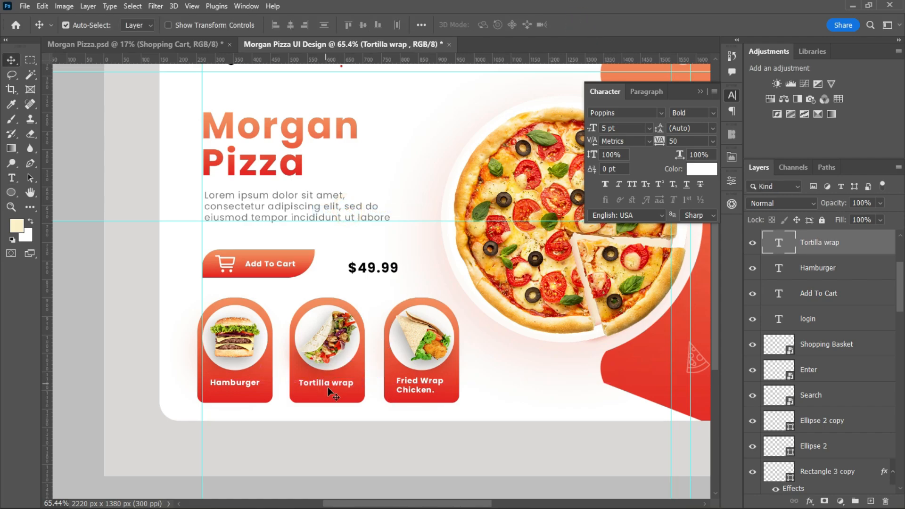
# Collapse the floating character settings so that they stop covering the design.
pyautogui.scroll(-4, 481, 387)
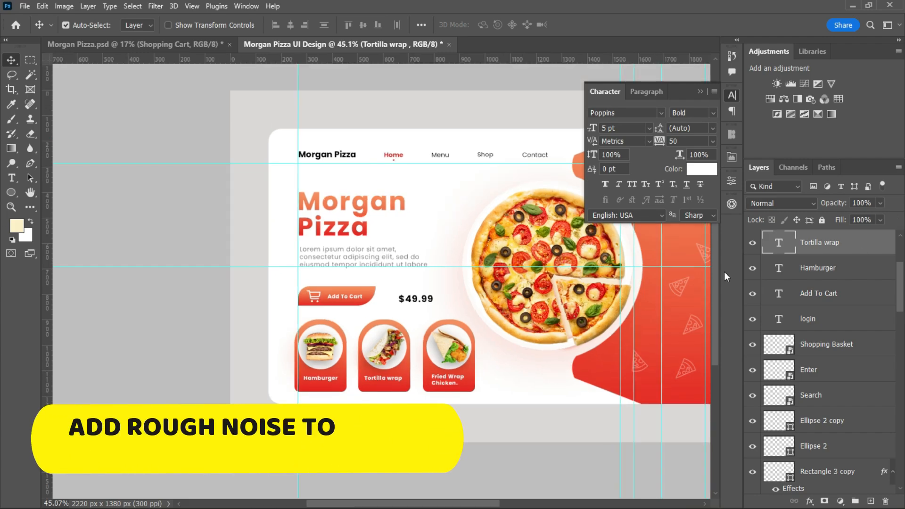
pyautogui.scroll(4, 585, 352)
pyautogui.scroll(-2, 521, 391)
pyautogui.moveTo(429, 503); pyautogui.dragTo(451, 503)
pyautogui.scroll(-3, 588, 359)
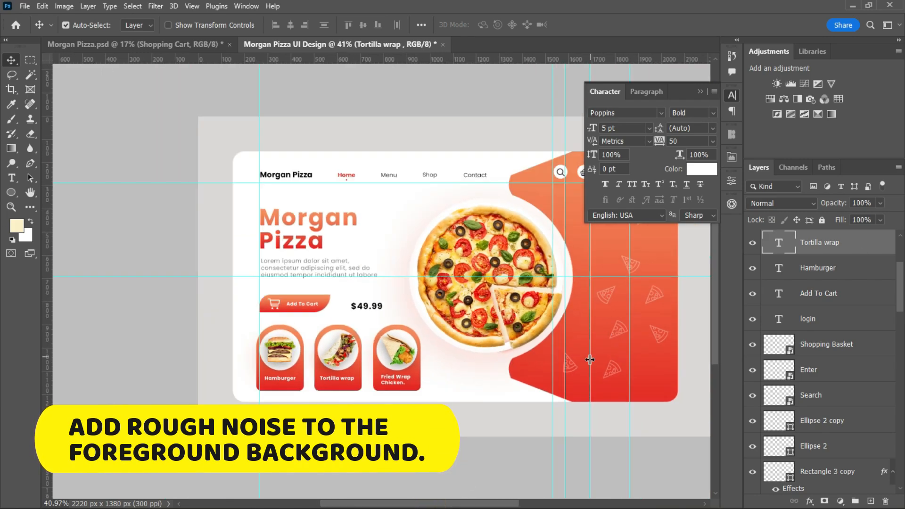
pyautogui.scroll(1, 586, 359)
pyautogui.click(701, 91)
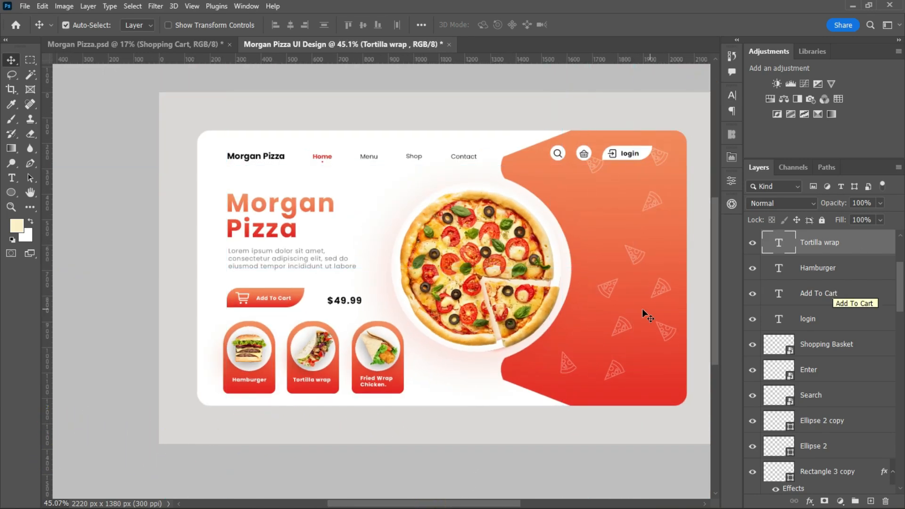
pyautogui.moveTo(457, 503); pyautogui.dragTo(481, 503)
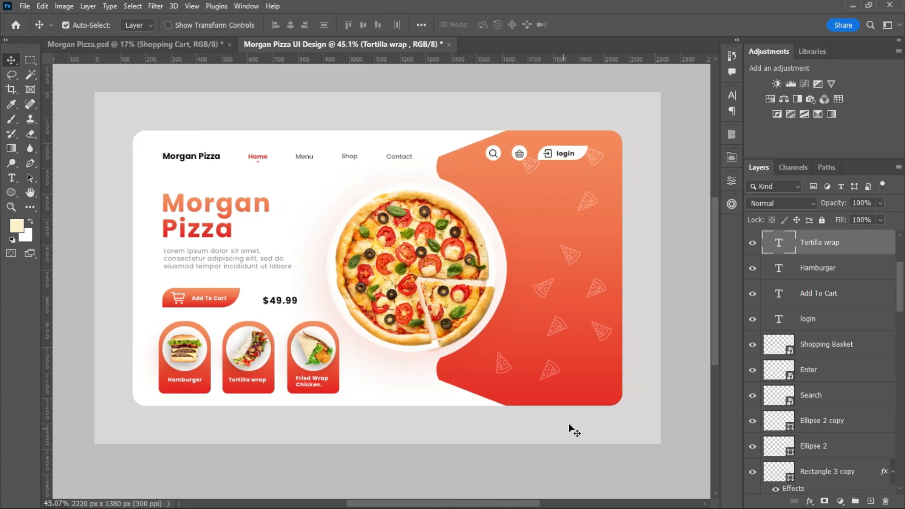
pyautogui.click(571, 429)
pyautogui.click(852, 480)
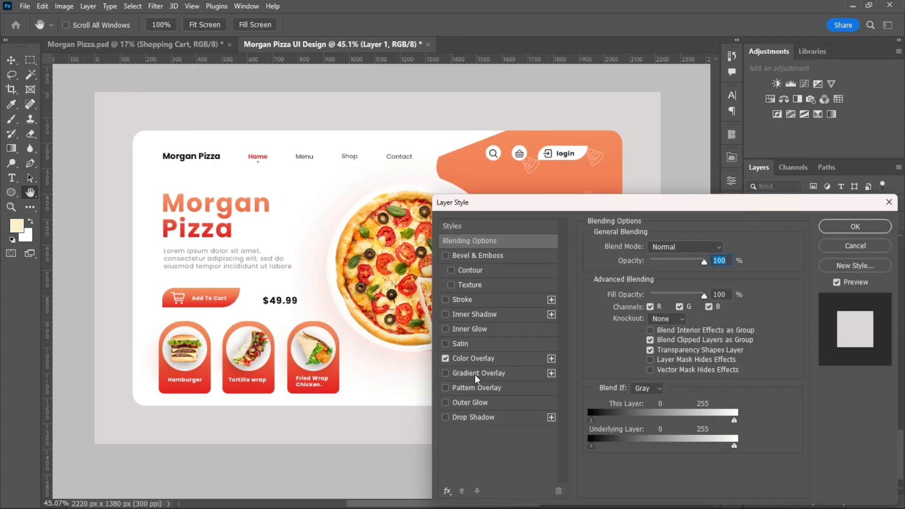
pyautogui.click(856, 246)
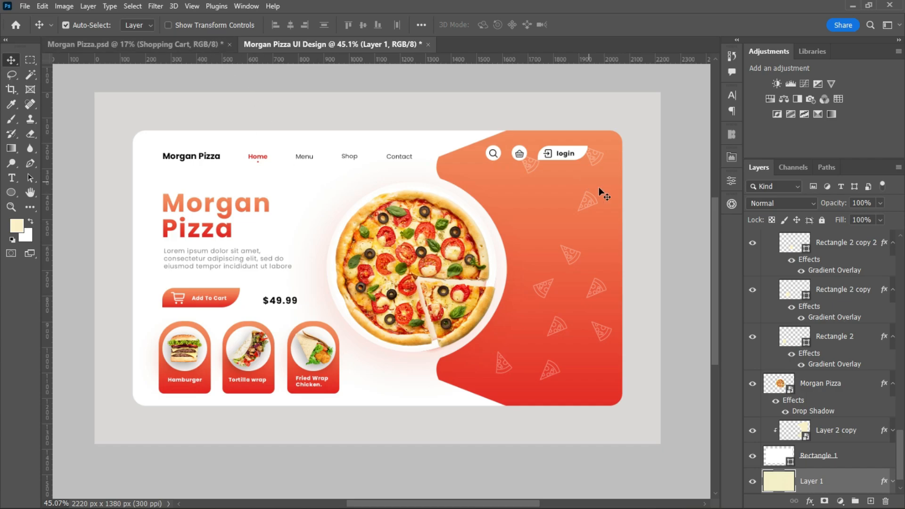
# Search StockSolo for "noise" and place the grey-green grainy texture directly above Layer 1.
pyautogui.moveTo(902, 442); pyautogui.dragTo(901, 454)
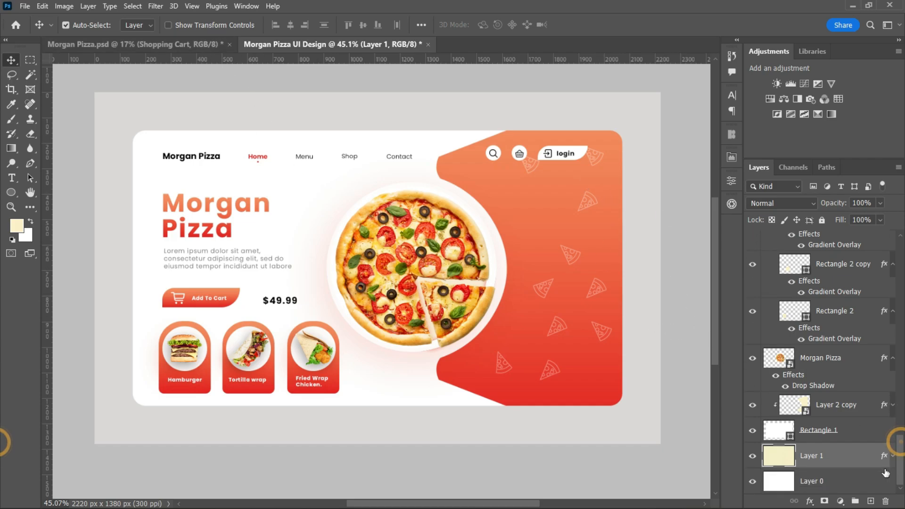
pyautogui.click(849, 458)
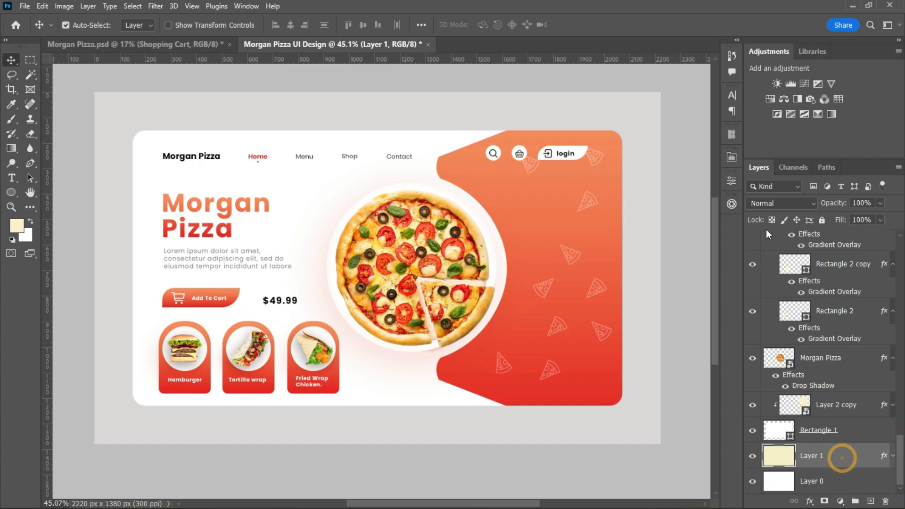
pyautogui.click(732, 203)
pyautogui.write('noic')
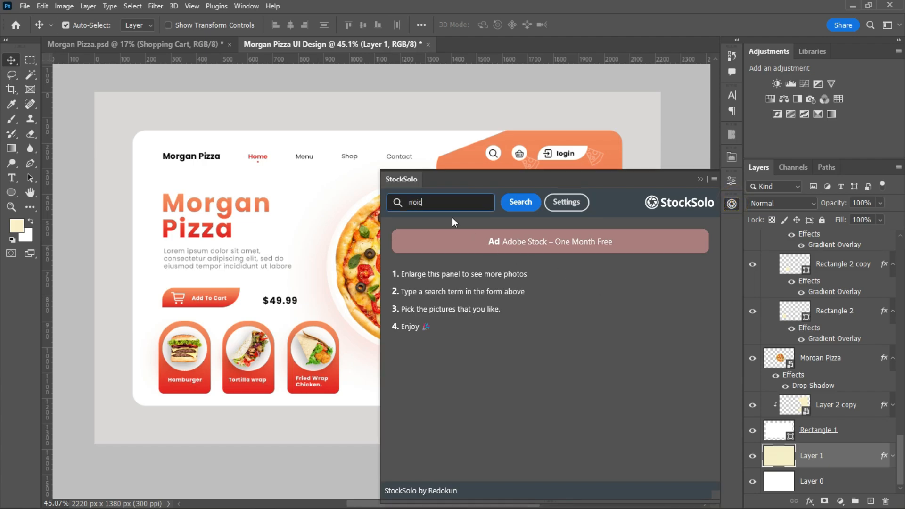
pyautogui.press('BackSpace')
pyautogui.write('se')
pyautogui.press('Return')
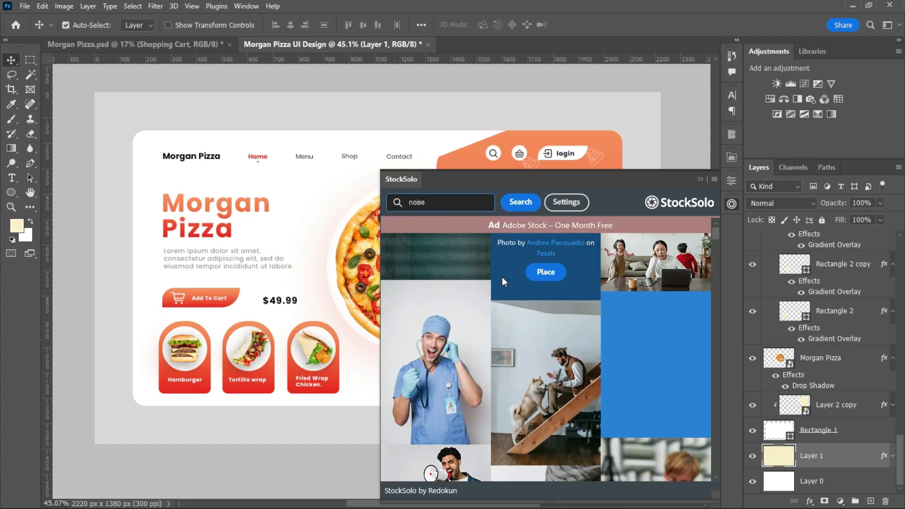
pyautogui.scroll(-3, 525, 335)
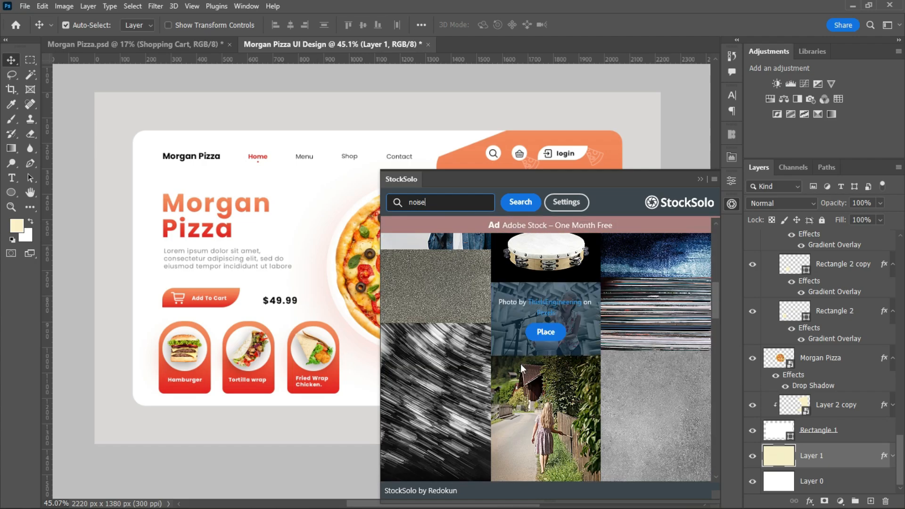
pyautogui.click(440, 301)
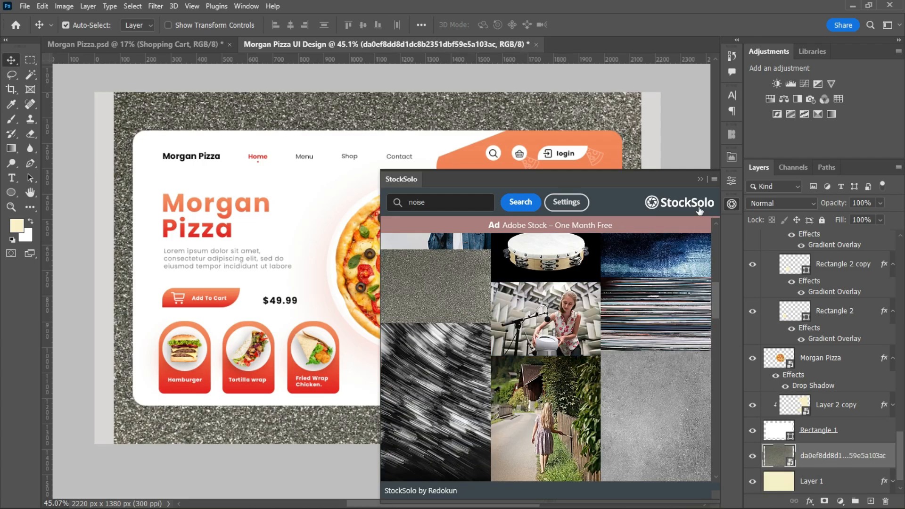
pyautogui.click(700, 180)
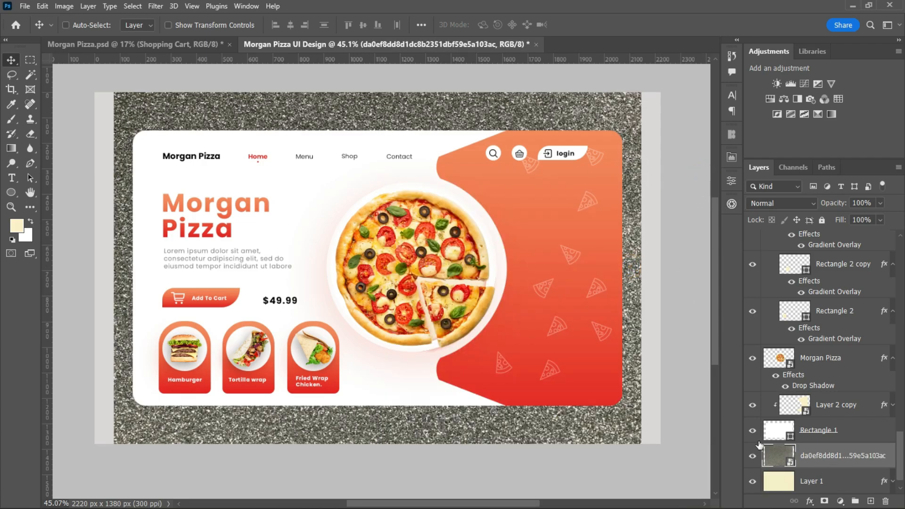
# Scale the placed grain texture up until it covers the full width of the canvas.
pyautogui.hotkey('ctrl', 't')
pyautogui.moveTo(661, 275); pyautogui.dragTo(667, 274)
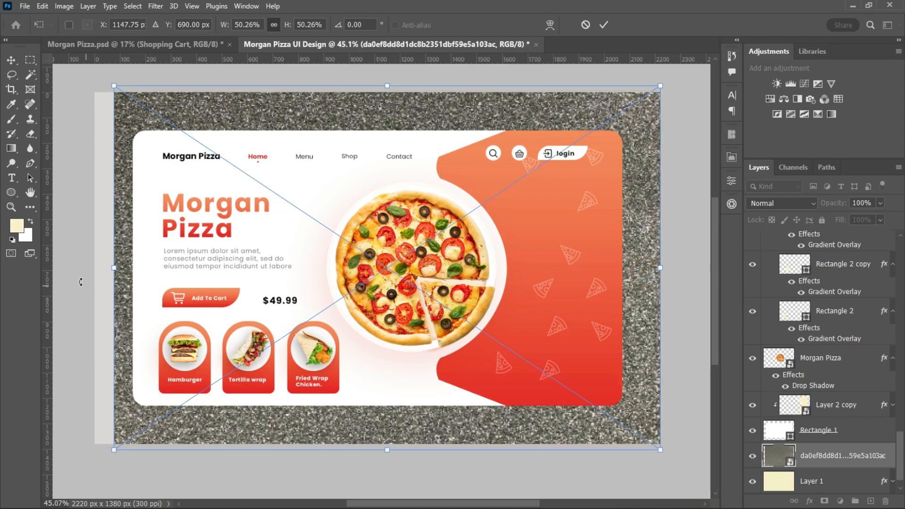
pyautogui.moveTo(115, 269); pyautogui.dragTo(95, 269)
pyautogui.click(603, 25)
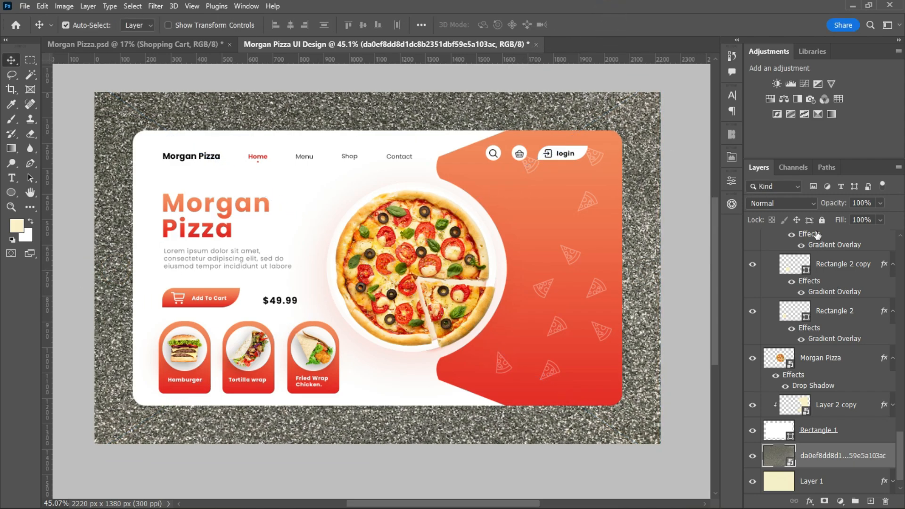
# Set the grain texture's blend mode to Soft Light and its opacity to 39%.
pyautogui.click(807, 203)
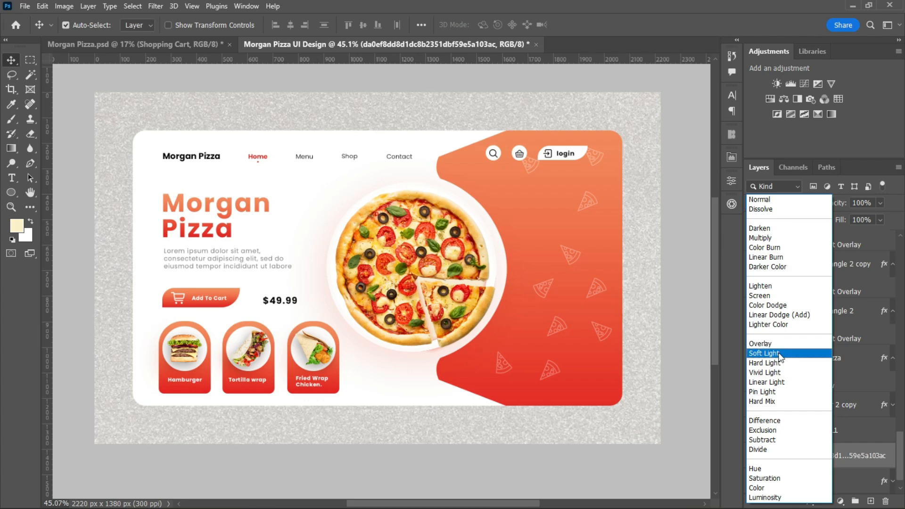
pyautogui.click(778, 353)
pyautogui.click(879, 203)
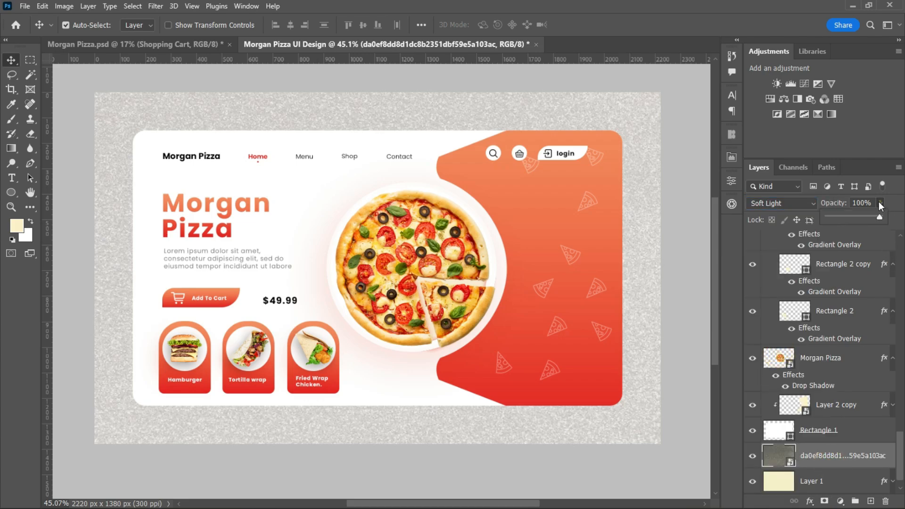
pyautogui.moveTo(868, 220); pyautogui.dragTo(856, 223)
pyautogui.click(686, 273)
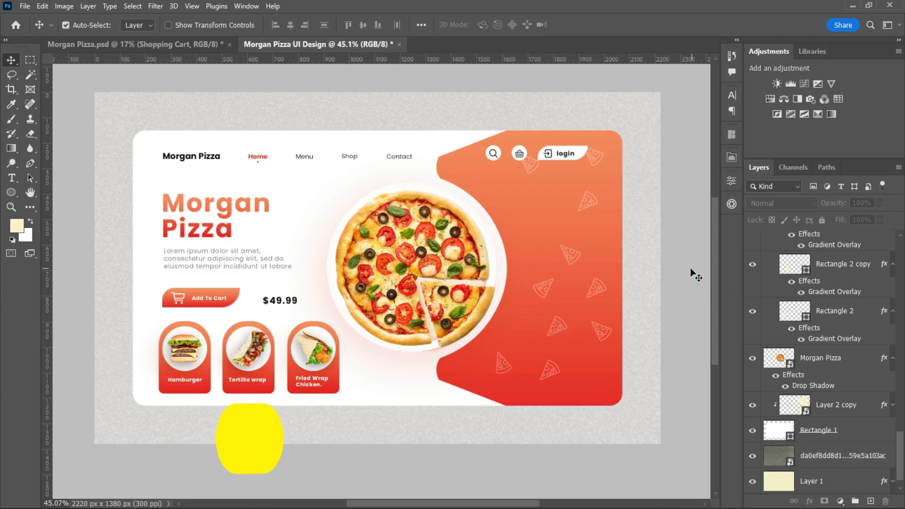
# Collapse the Element group and group the Morgan Pizza image layer with Layer 2 copy.
pyautogui.moveTo(901, 446); pyautogui.dragTo(904, 370)
pyautogui.click(765, 298)
pyautogui.click(829, 335)
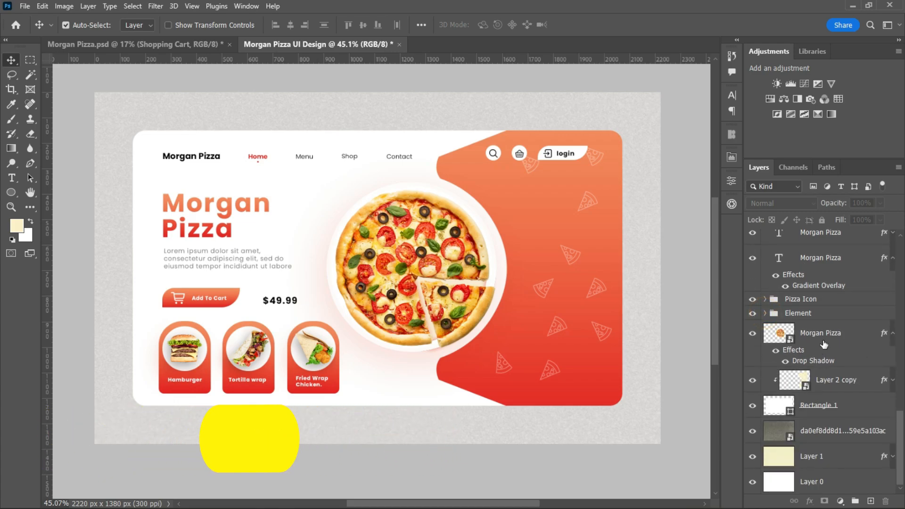
pyautogui.keyDown('shift'); pyautogui.click(844, 379); pyautogui.keyUp('shift')
pyautogui.hotkey('ctrl', 'g')
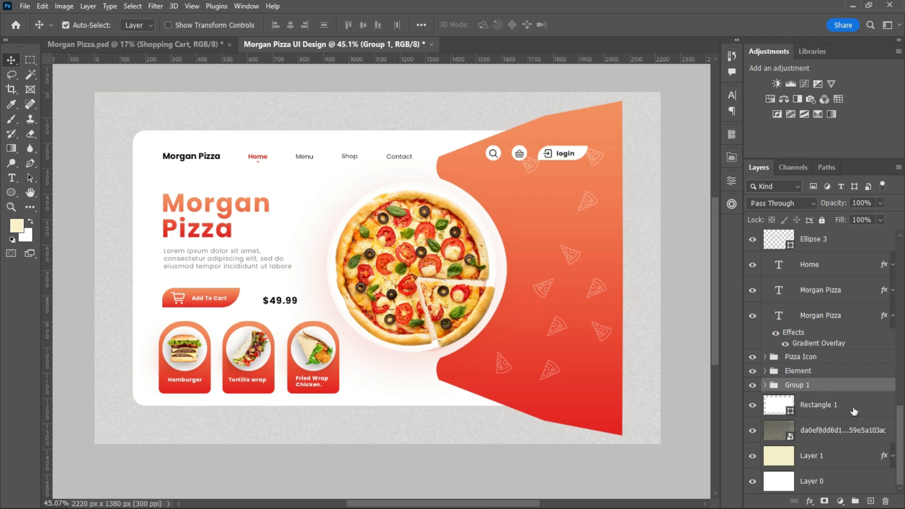
# Move Rectangle 1 to the bottom of Group 1 and clip Layer 2 copy to it again.
pyautogui.click(833, 410)
pyautogui.click(765, 386)
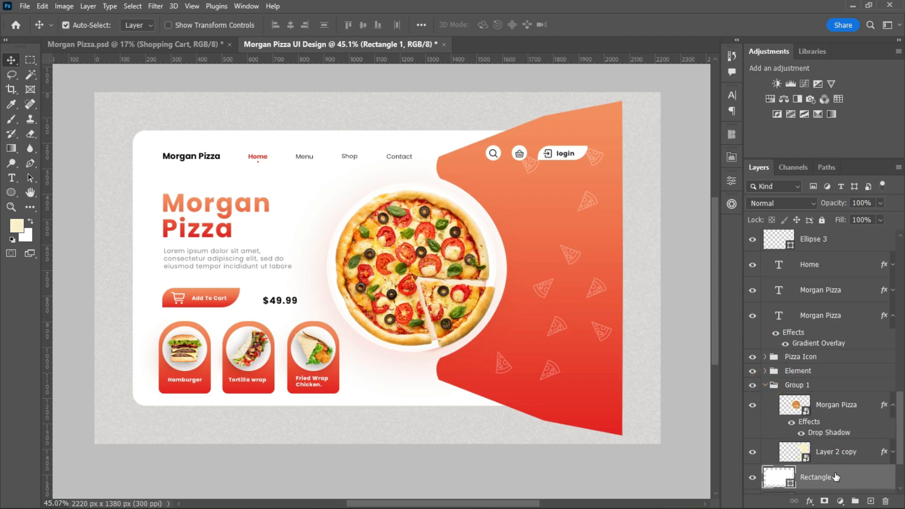
pyautogui.moveTo(834, 479); pyautogui.dragTo(829, 468)
pyautogui.click(830, 455)
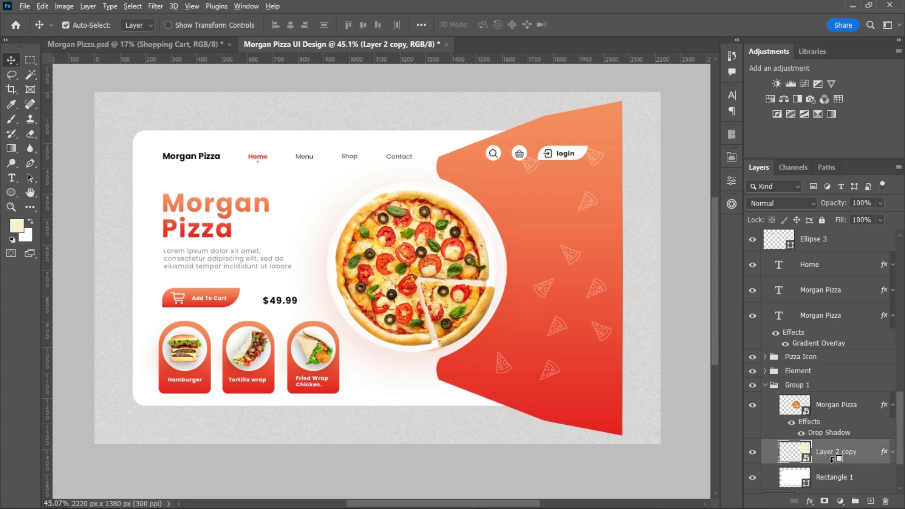
pyautogui.hotkey('ctrl', 'alt', 'g')
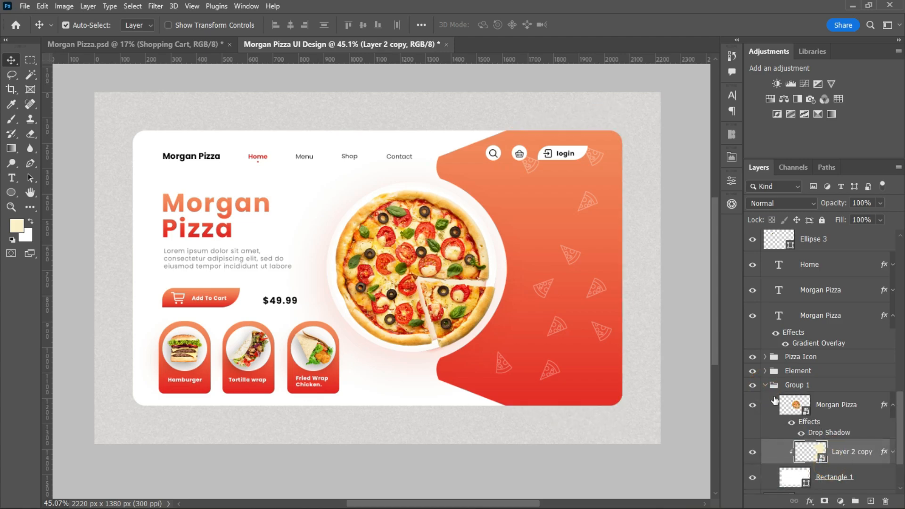
# Group the grain texture with Layer 1 and name the group "BG".
pyautogui.click(765, 384)
pyautogui.click(832, 431)
pyautogui.keyDown('shift'); pyautogui.click(848, 462); pyautogui.keyUp('shift')
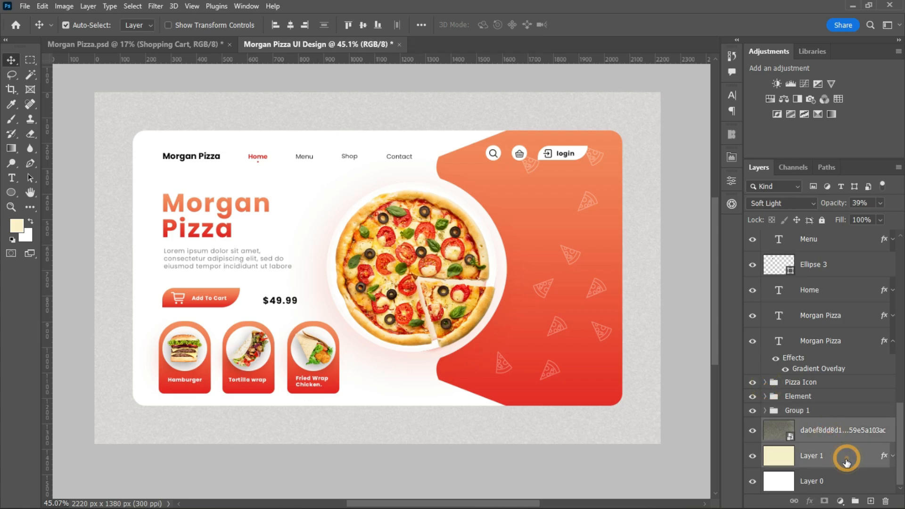
pyautogui.click(855, 501)
pyautogui.doubleClick(811, 462)
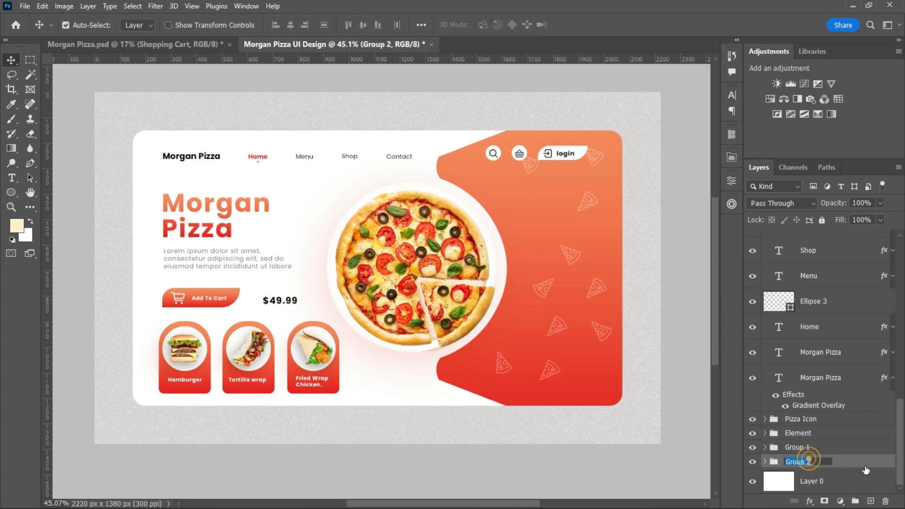
pyautogui.write('BG')
pyautogui.click(848, 464)
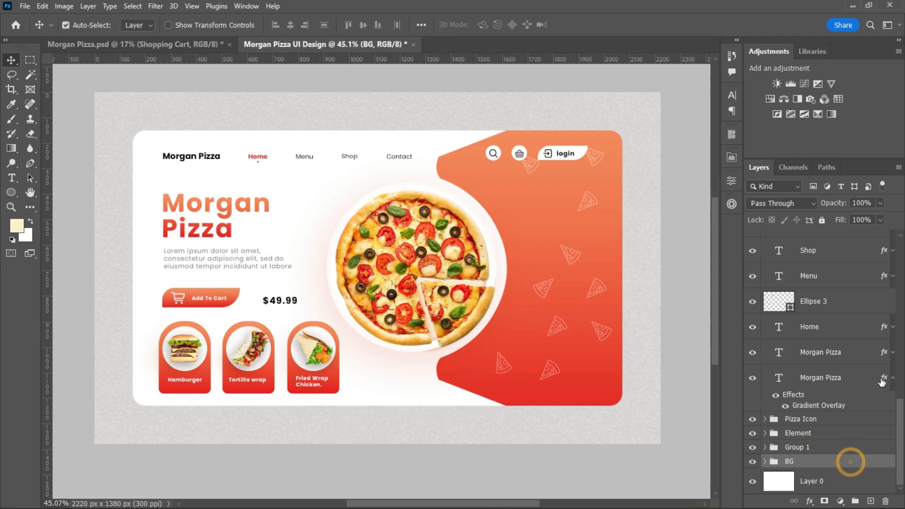
# Group all layers from the Morgan Pizza heading up to Shopping Cart and name the group "Text".
pyautogui.click(833, 401)
pyautogui.scroll(1, 836, 426)
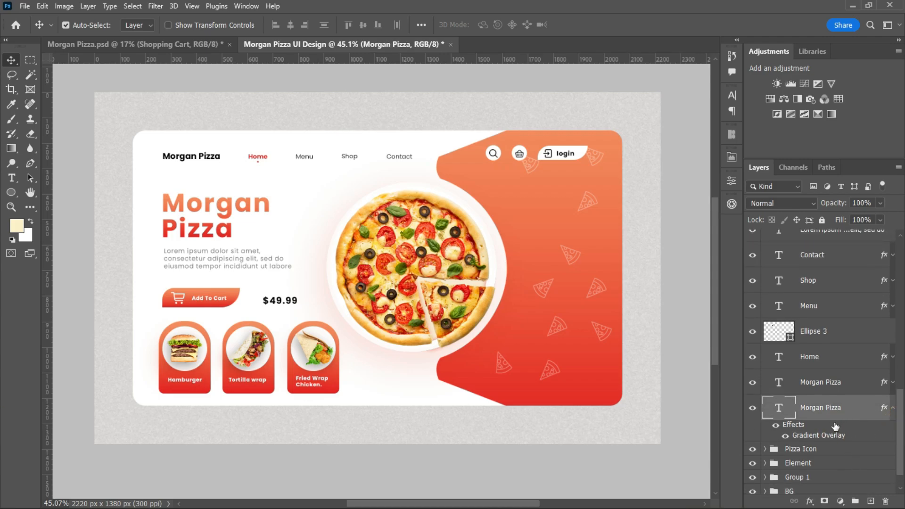
pyautogui.moveTo(903, 410); pyautogui.dragTo(904, 247)
pyautogui.keyDown('shift'); pyautogui.click(851, 250); pyautogui.keyUp('shift')
pyautogui.click(855, 500)
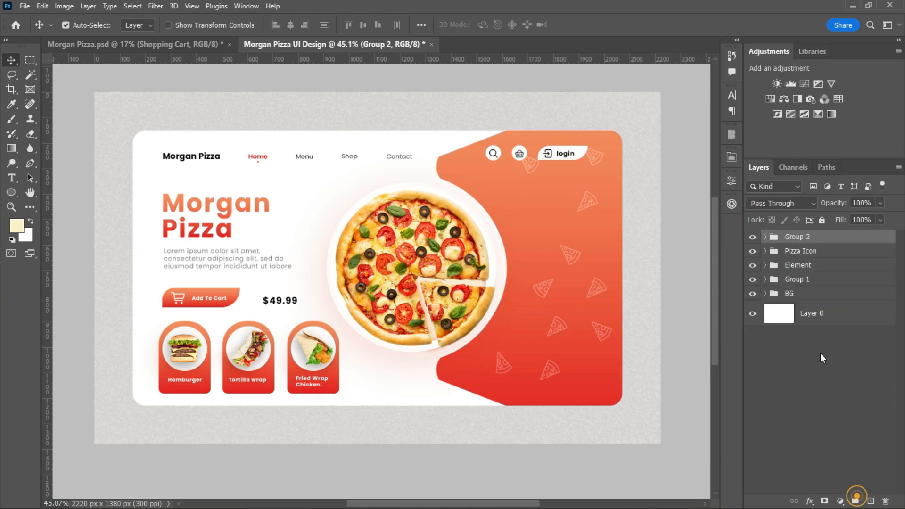
pyautogui.doubleClick(798, 238)
pyautogui.write('Tex')
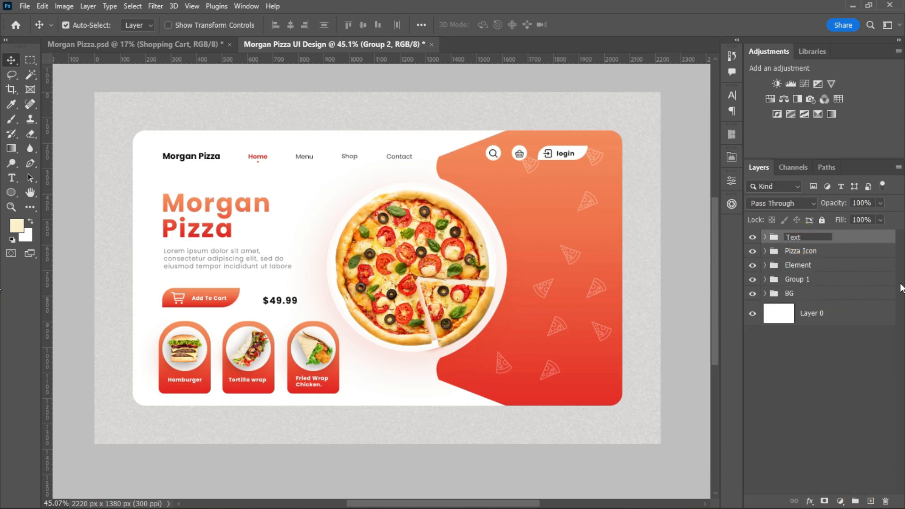
pyautogui.write('t')
pyautogui.click(810, 382)
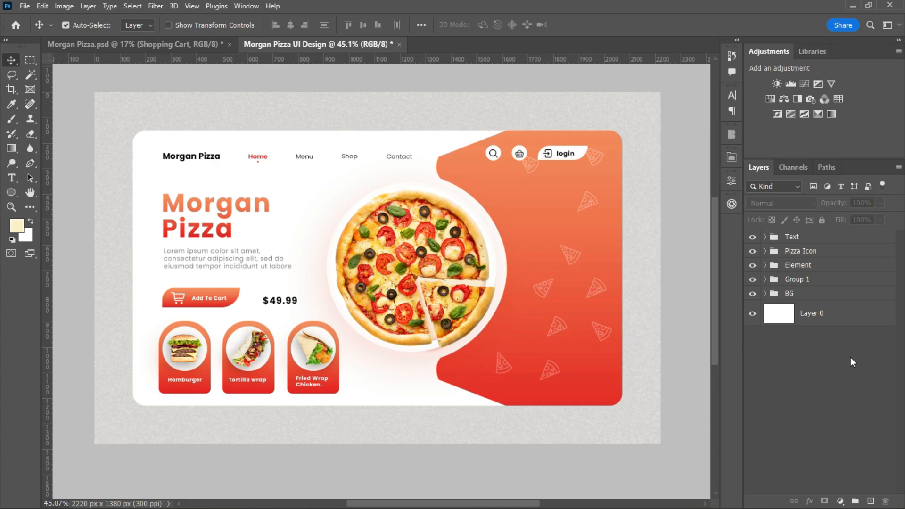